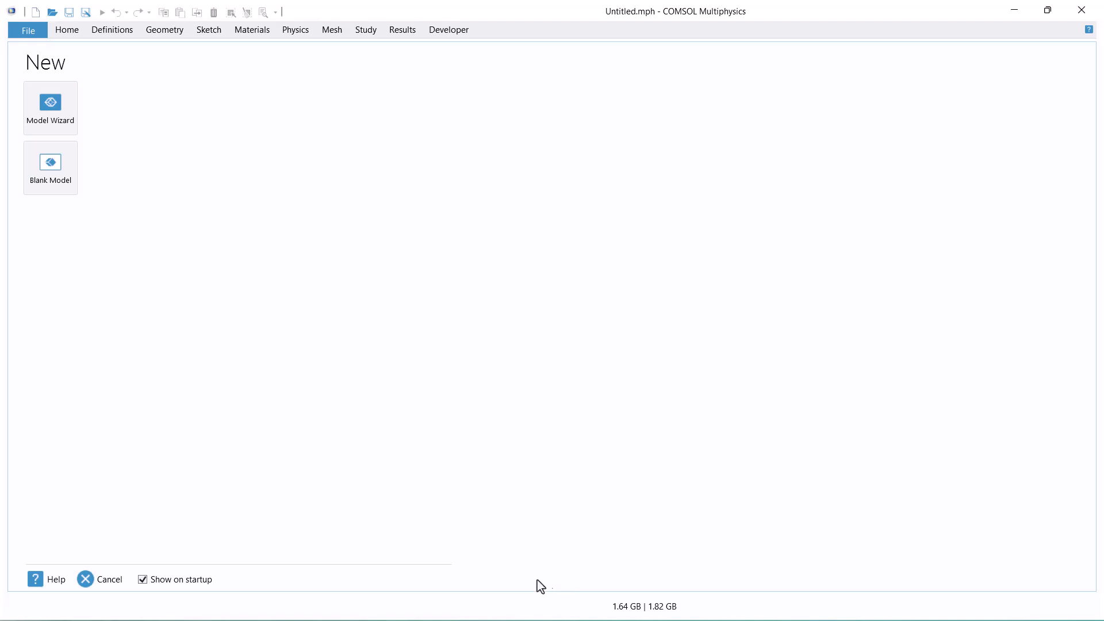
Step: Create a 2D axisymmetric model with the Model Wizard and add the Mixture Model, Laminar Flow physics interface
{"action": "left_click", "coordinate": [64, 133]}
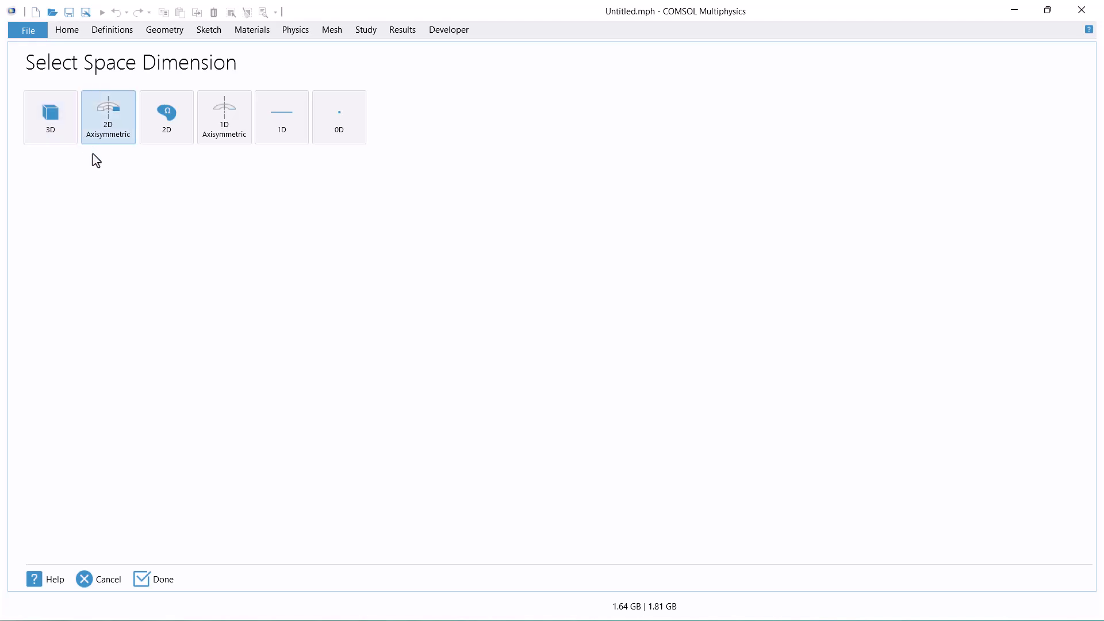
{"action": "left_click", "coordinate": [112, 109]}
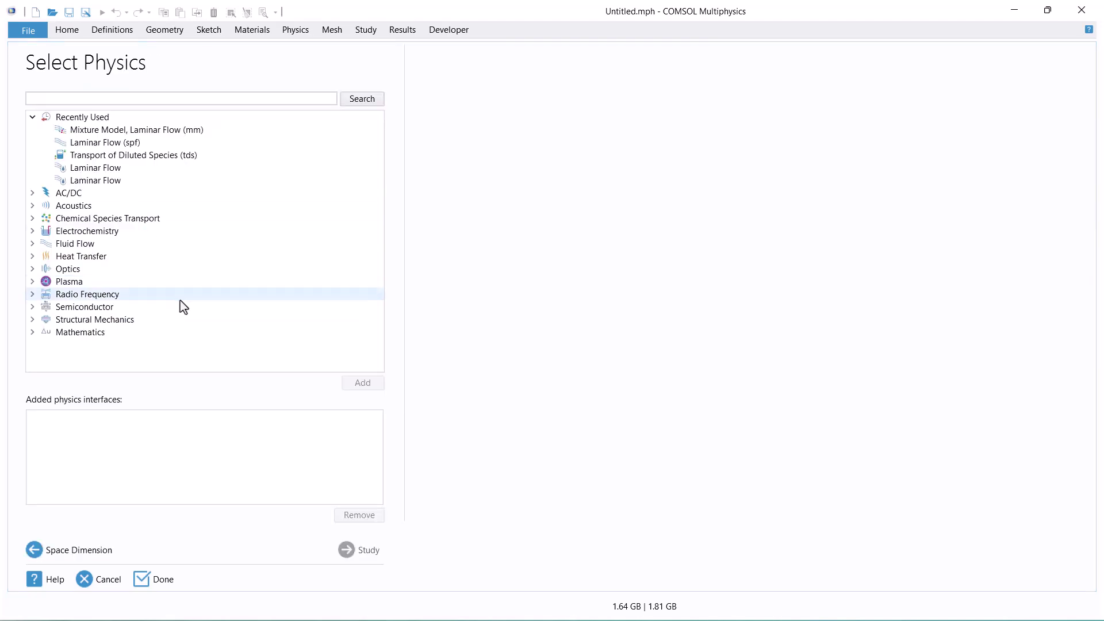
{"action": "left_click", "coordinate": [32, 117]}
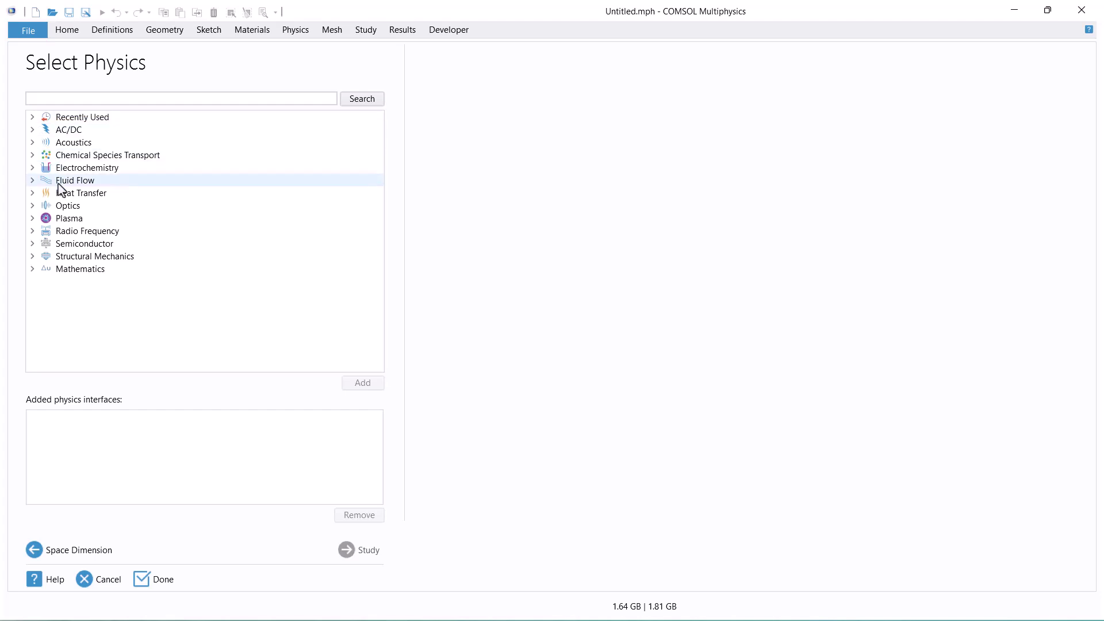
{"action": "left_click", "coordinate": [32, 180]}
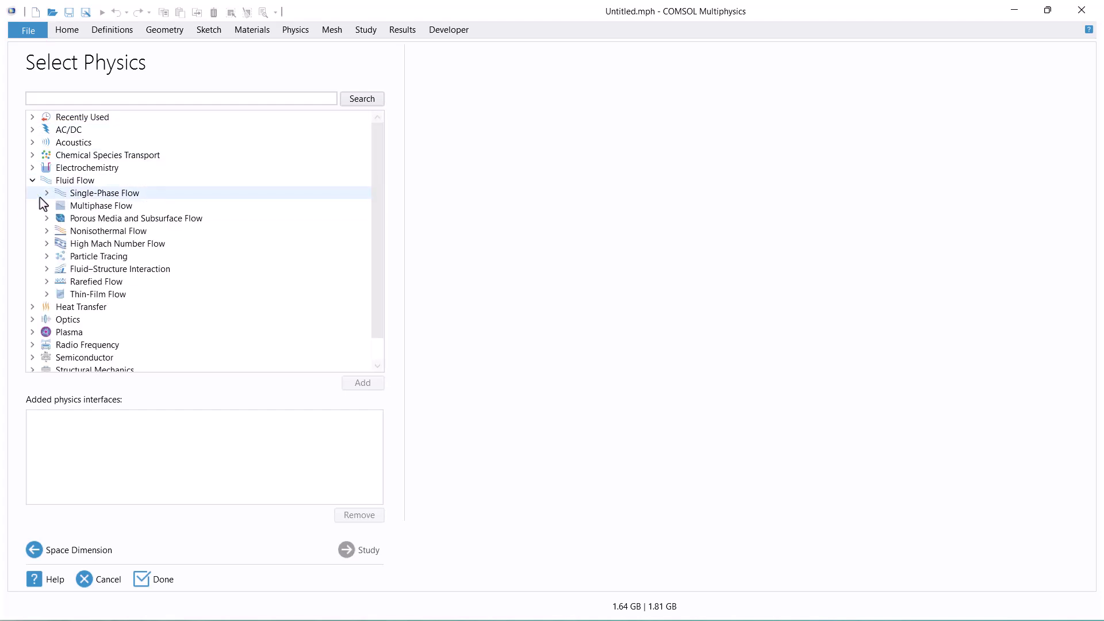
{"action": "left_click", "coordinate": [47, 206]}
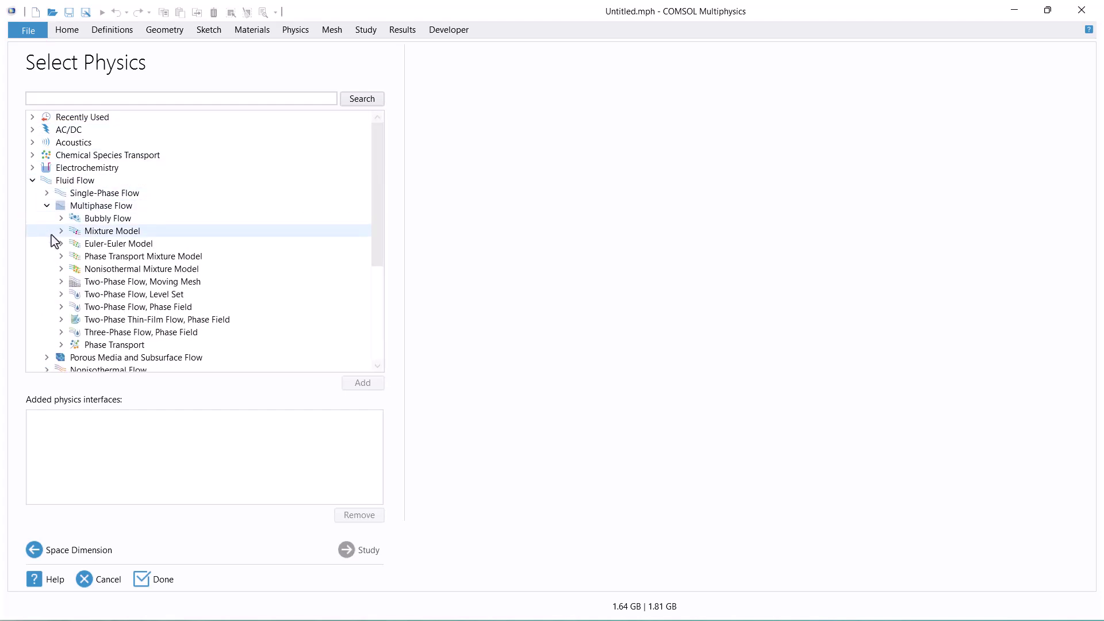
{"action": "left_click", "coordinate": [61, 231]}
{"action": "left_click", "coordinate": [199, 244]}
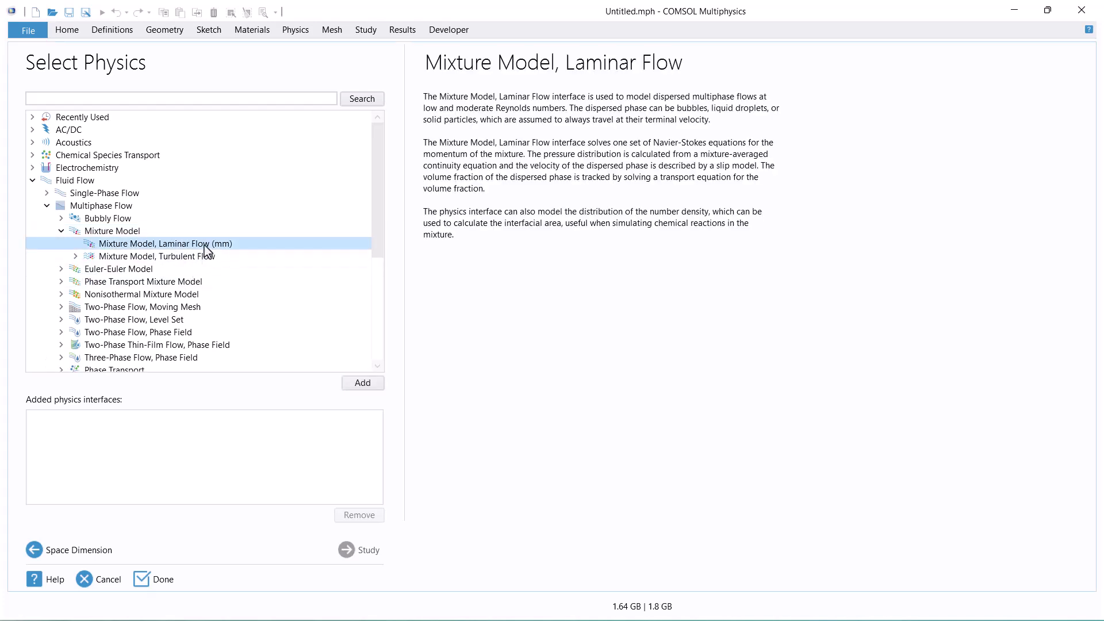
{"action": "left_click", "coordinate": [363, 384]}
Step: Add a Time Dependent study and finish the model setup
{"action": "left_click", "coordinate": [365, 551]}
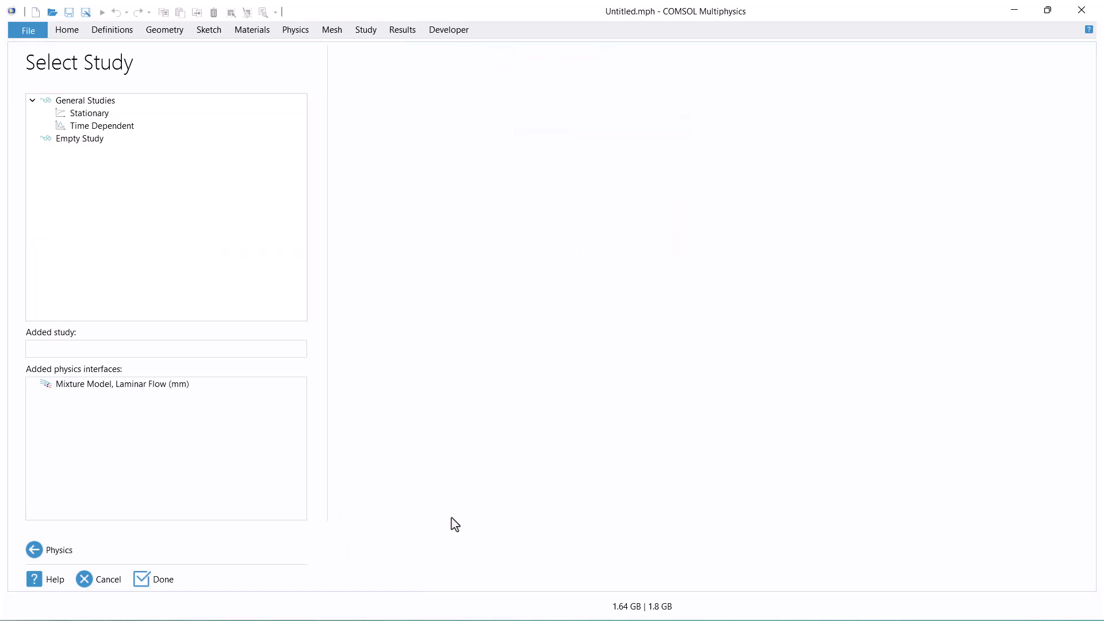
{"action": "left_click", "coordinate": [121, 126]}
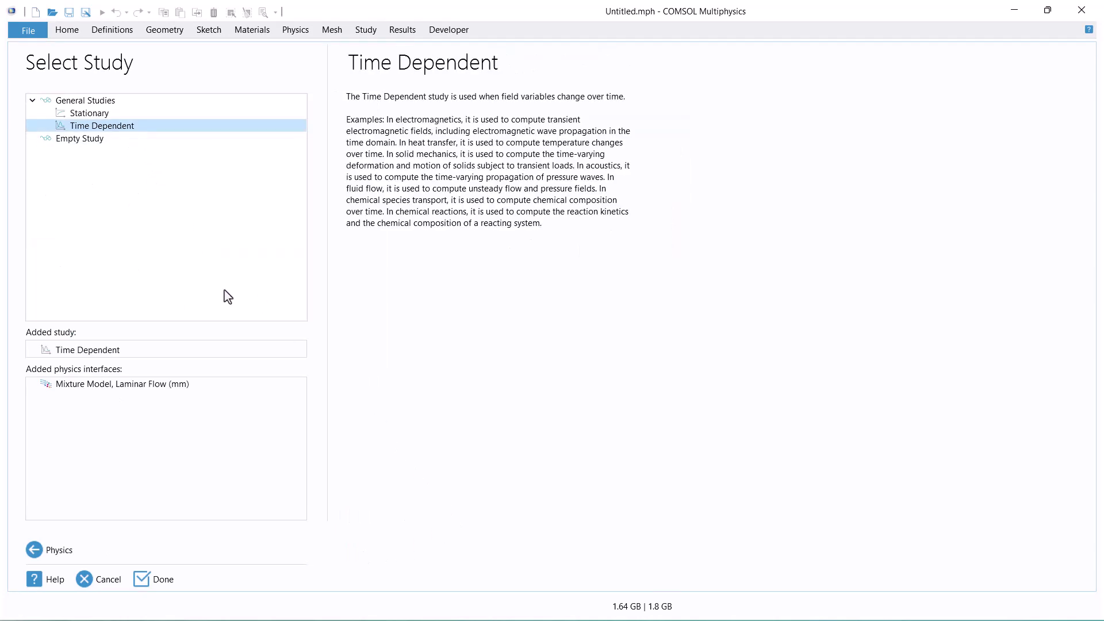
{"action": "left_click", "coordinate": [155, 580]}
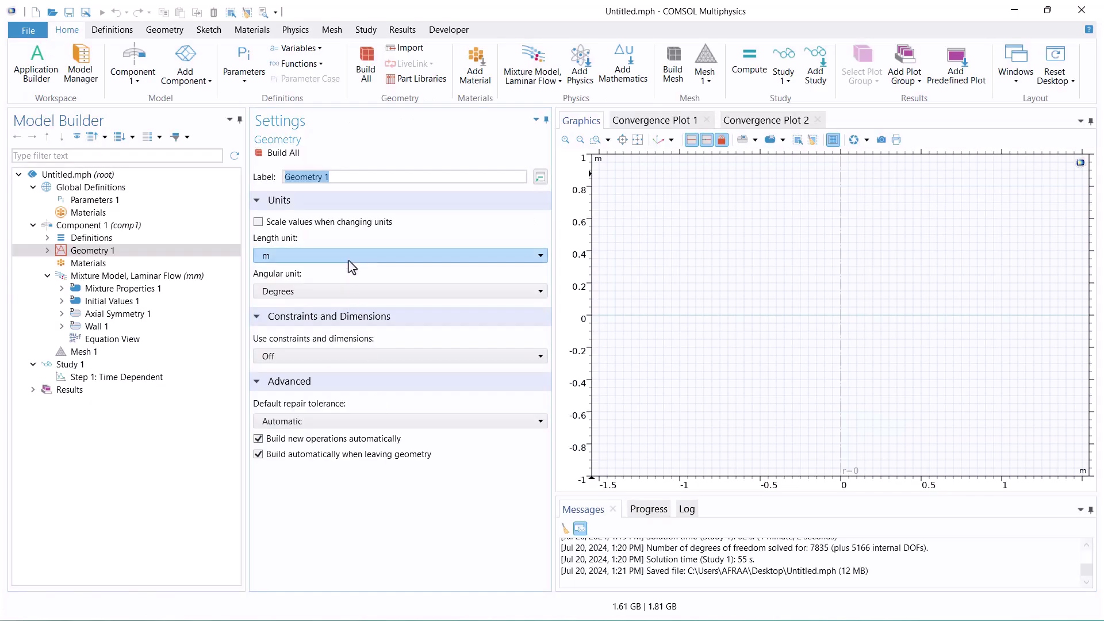
Step: Set the geometry length unit to mm and build a solid rectangle 1 mm wide and 10 mm high with its corner at the origin
{"action": "left_click", "coordinate": [350, 257]}
{"action": "left_click", "coordinate": [330, 306]}
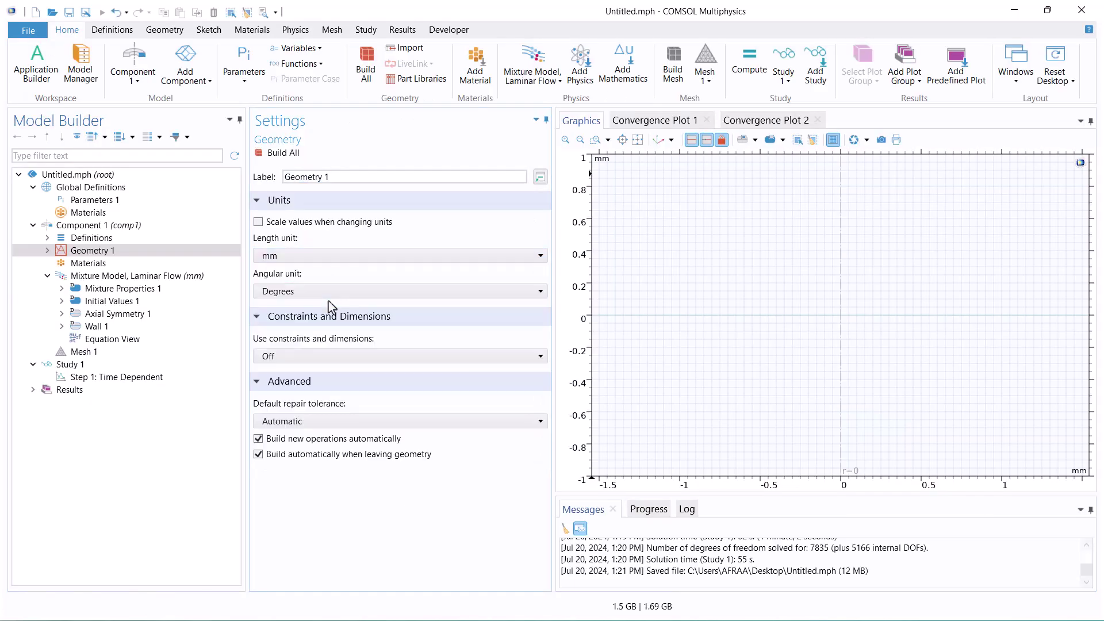
{"action": "right_click", "coordinate": [89, 253]}
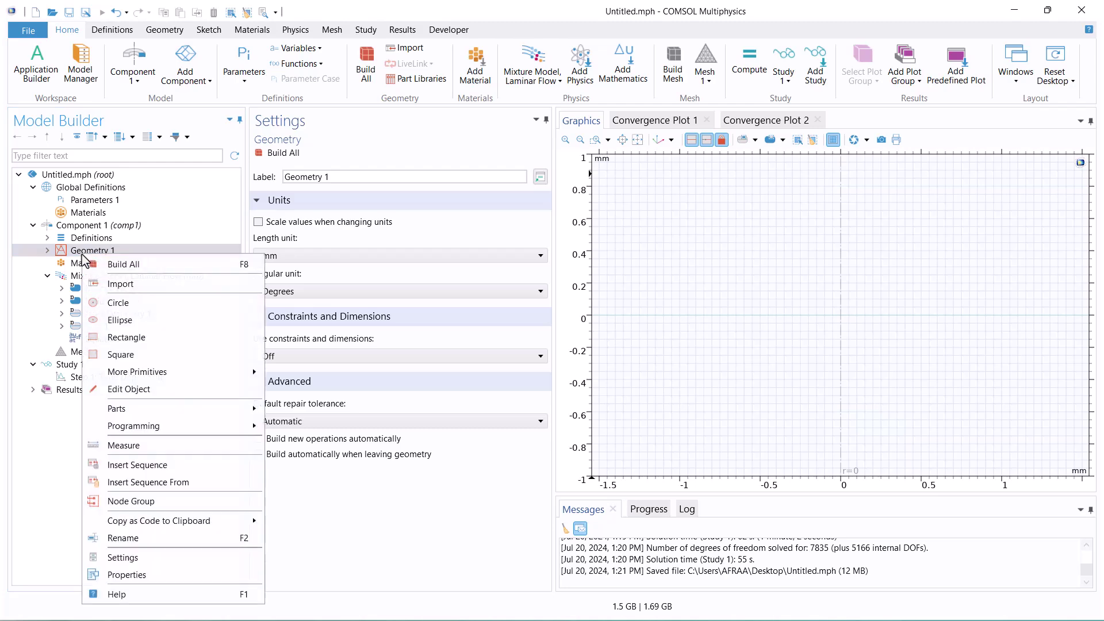
{"action": "left_click", "coordinate": [129, 338]}
{"action": "left_click", "coordinate": [310, 291]}
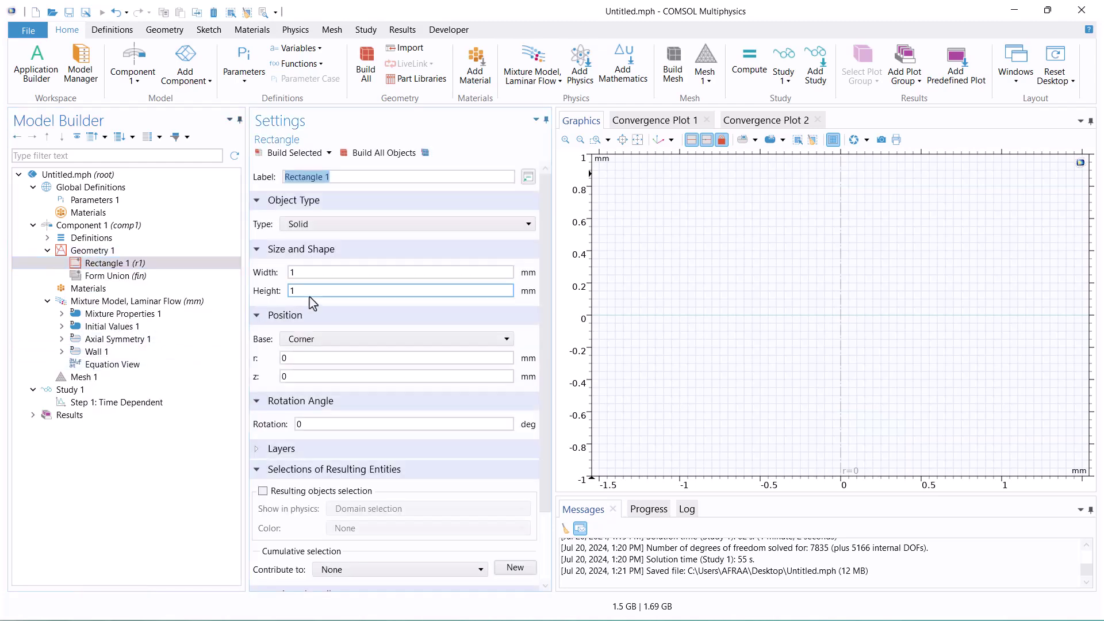
{"action": "type", "text": "0"}
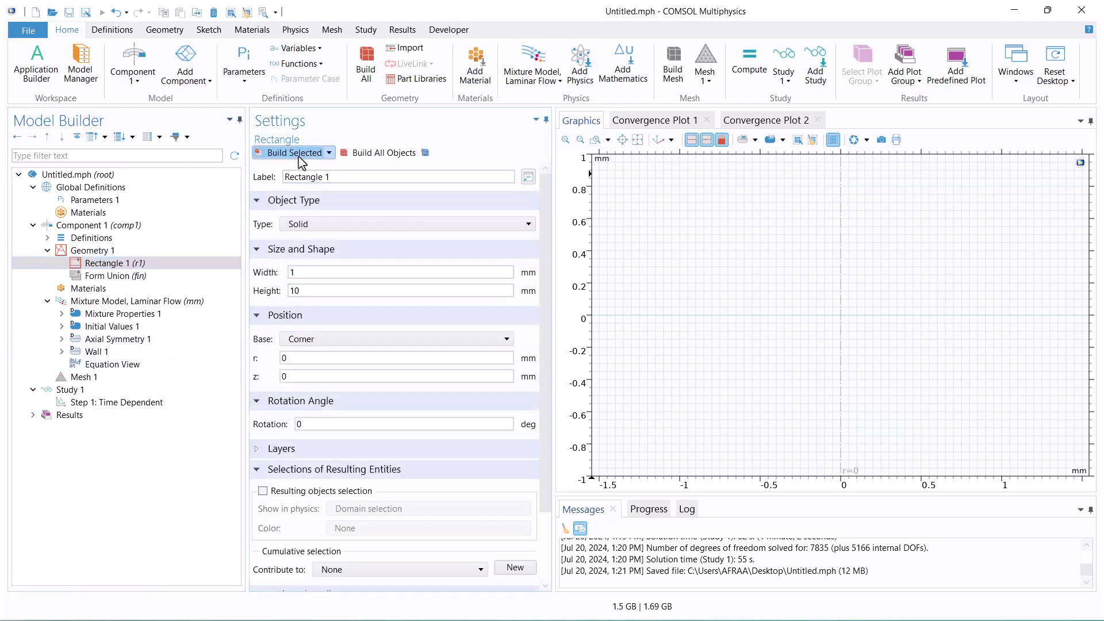
{"action": "left_click", "coordinate": [296, 154]}
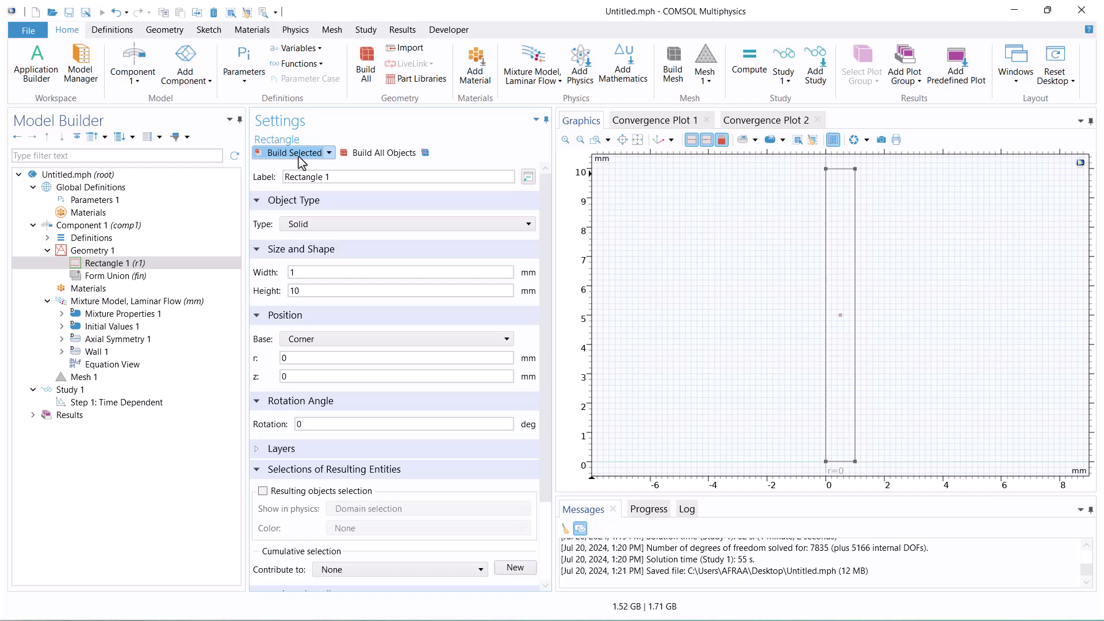
Step: Add Water from the library's Liquids category to the component as the domain material
{"action": "left_click", "coordinate": [113, 290]}
{"action": "right_click", "coordinate": [115, 294]}
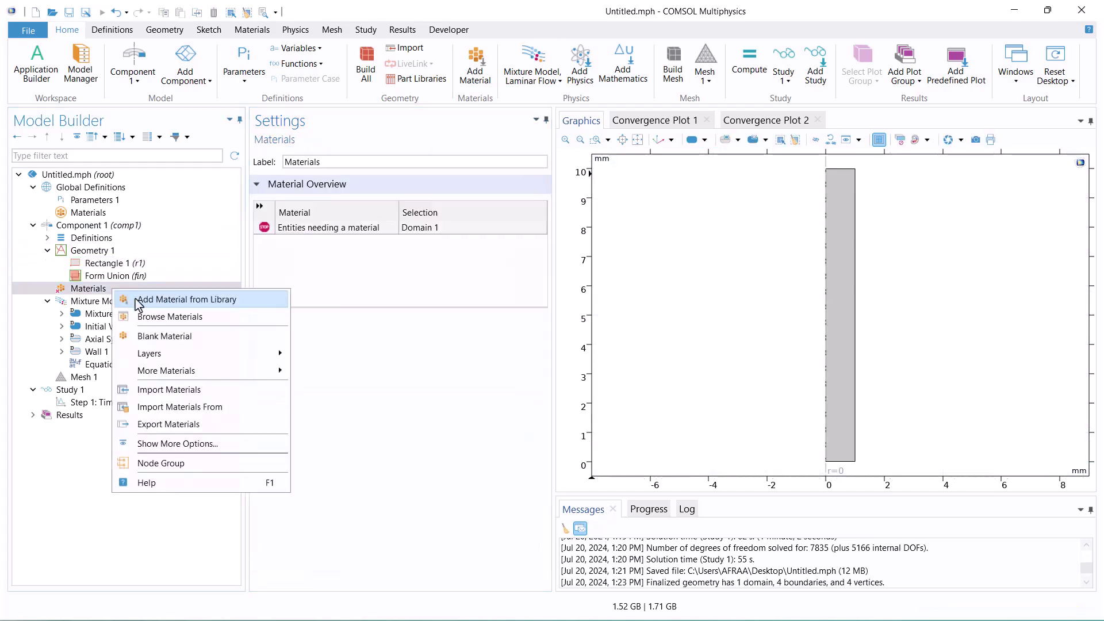
{"action": "left_click", "coordinate": [167, 296]}
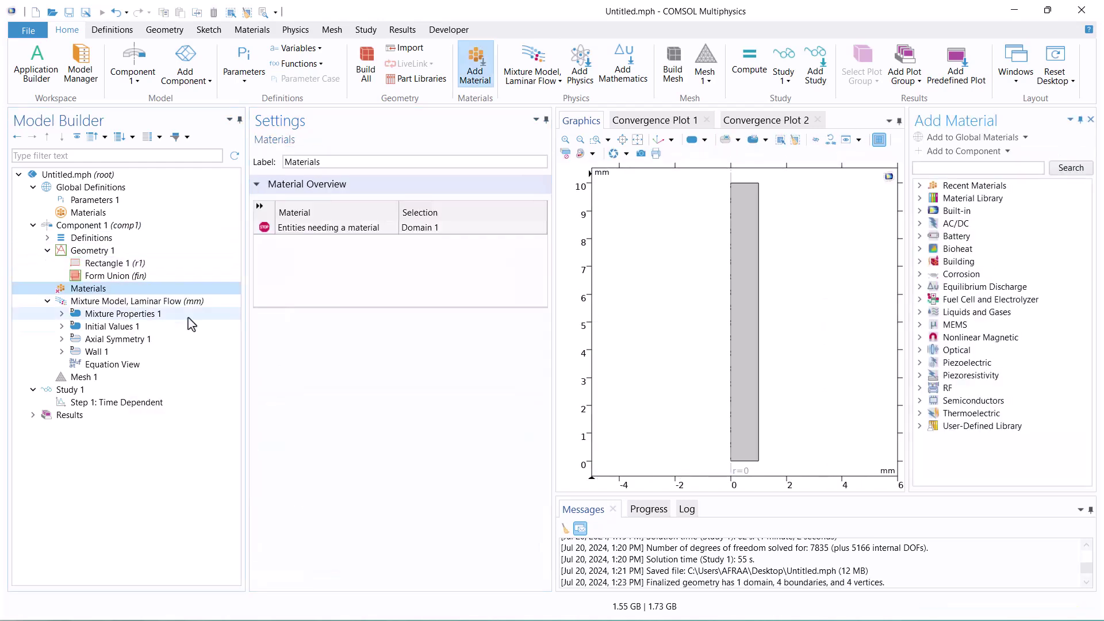
{"action": "left_click", "coordinate": [920, 186]}
{"action": "left_click", "coordinate": [919, 186]}
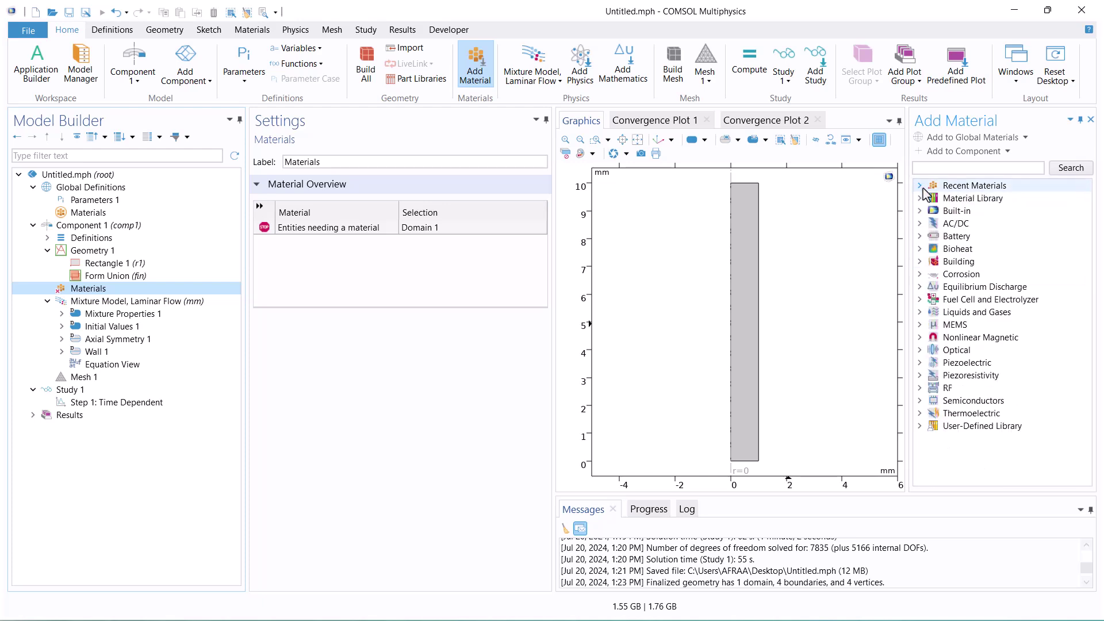
{"action": "left_click", "coordinate": [921, 313]}
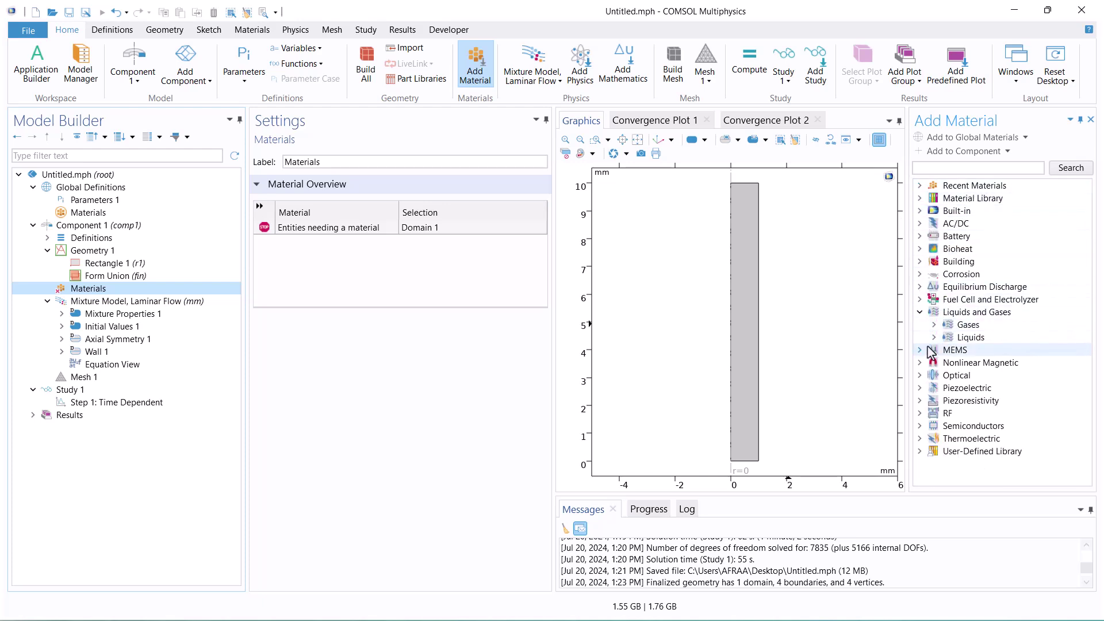
{"action": "left_click", "coordinate": [934, 337]}
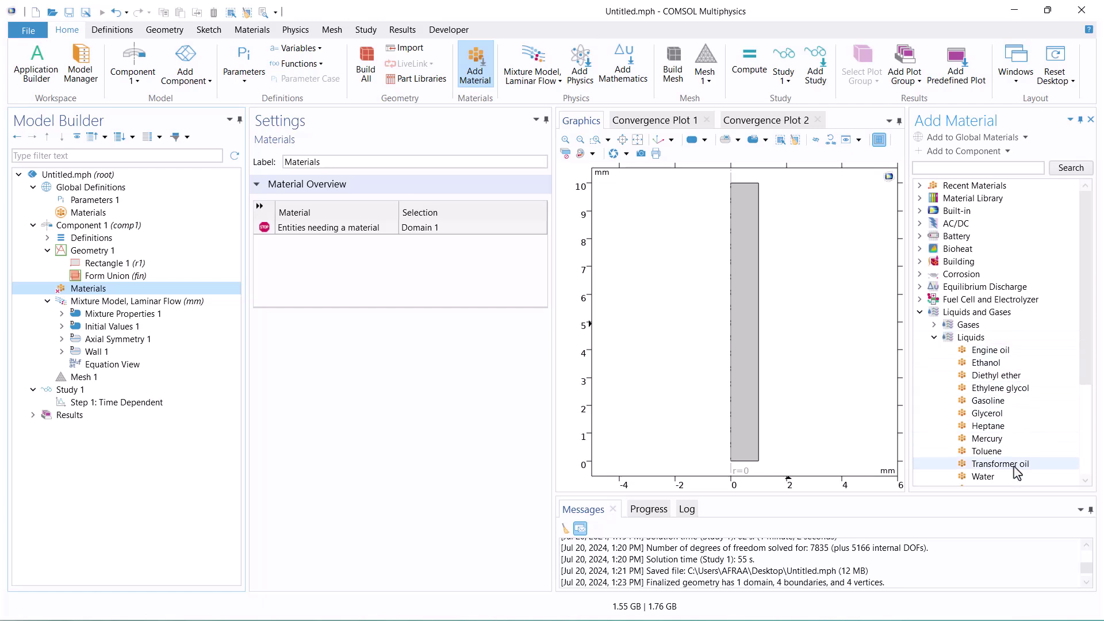
{"action": "left_click", "coordinate": [997, 476]}
{"action": "left_click", "coordinate": [949, 151]}
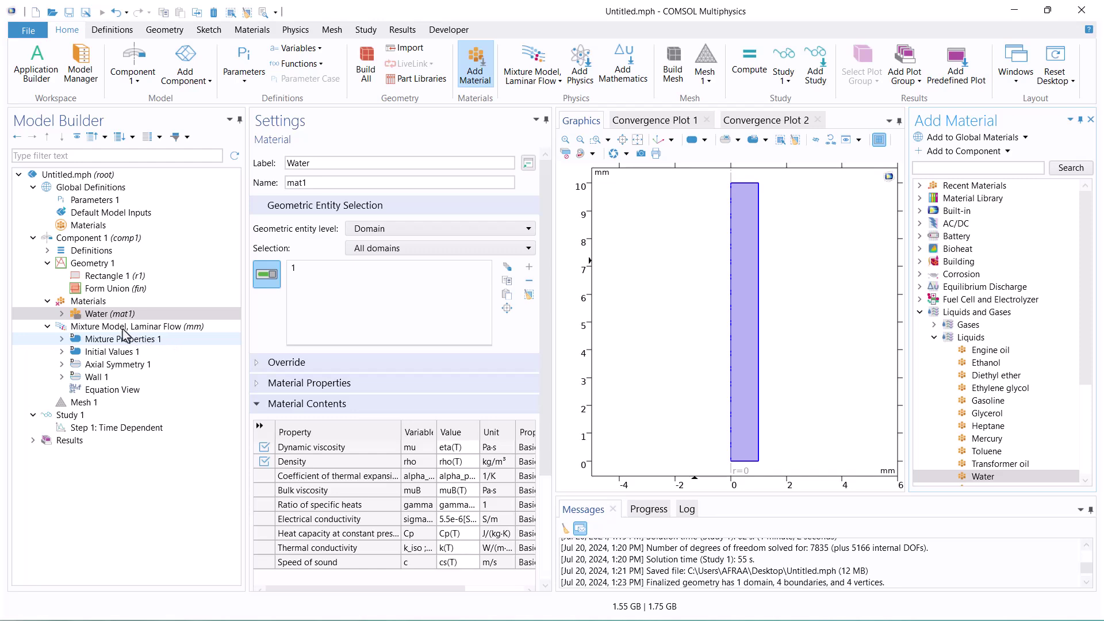
Step: Assign Water (mat1) as the continuous phase material in the mixture properties
{"action": "left_click", "coordinate": [122, 328]}
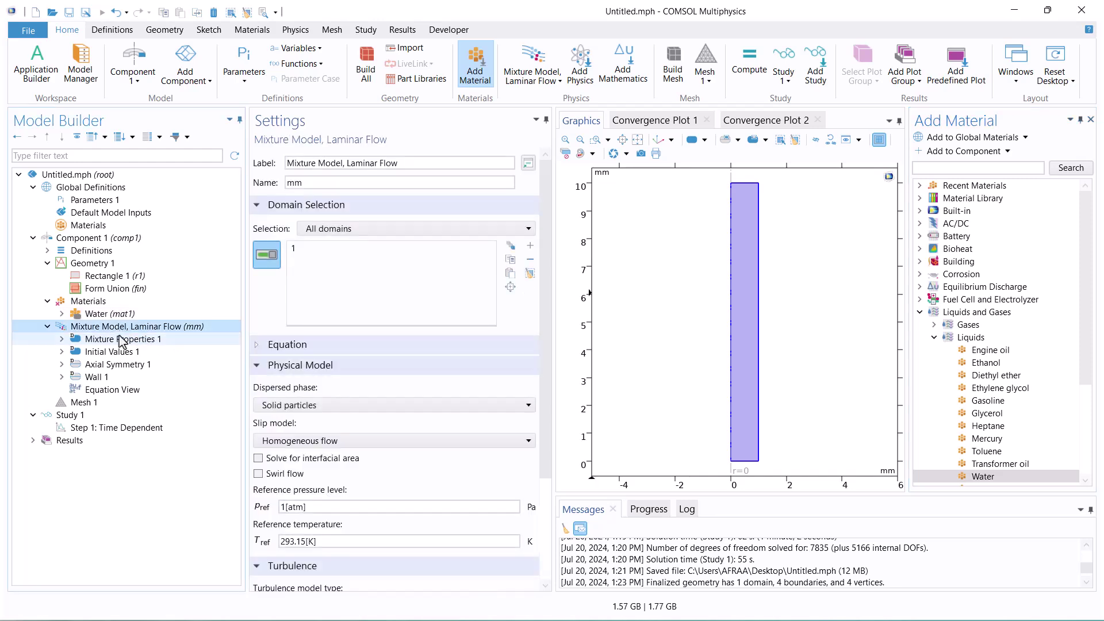
{"action": "left_click", "coordinate": [123, 340]}
{"action": "scroll", "coordinate": [549, 395], "scroll_direction": "down", "scroll_amount": 1}
{"action": "scroll", "coordinate": [549, 394], "scroll_direction": "down", "scroll_amount": 2}
{"action": "left_click", "coordinate": [384, 347]}
{"action": "left_click", "coordinate": [341, 375]}
{"action": "scroll", "coordinate": [549, 373], "scroll_direction": "down", "scroll_amount": 2}
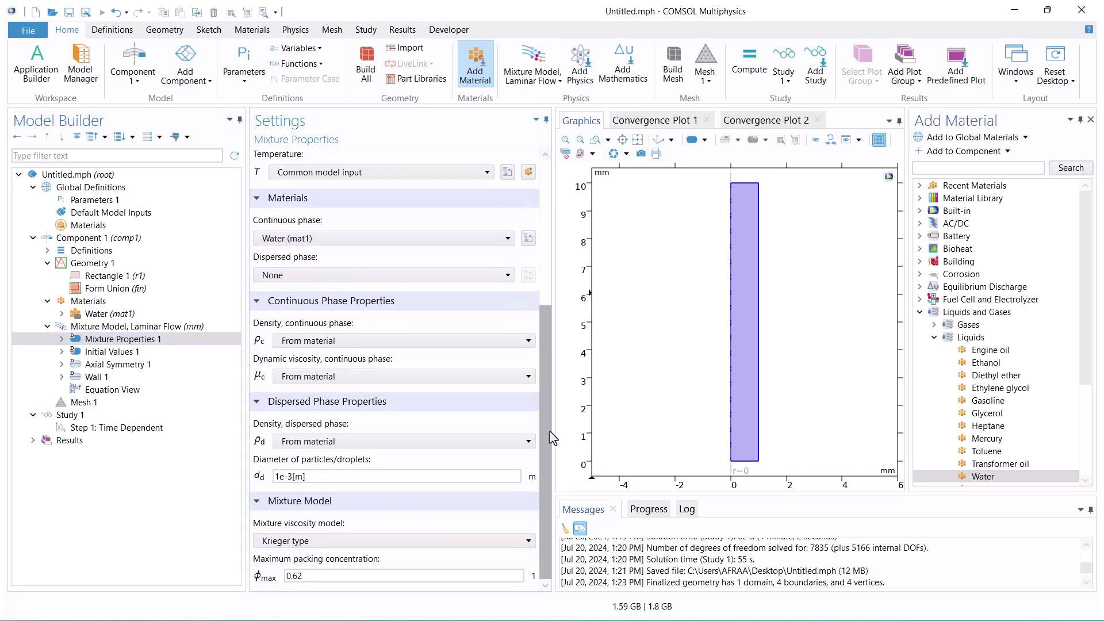
Step: Set the dispersed phase density to a user-defined 2800 kg/m³ in the mixture properties
{"action": "left_click", "coordinate": [449, 442]}
{"action": "left_click", "coordinate": [370, 472]}
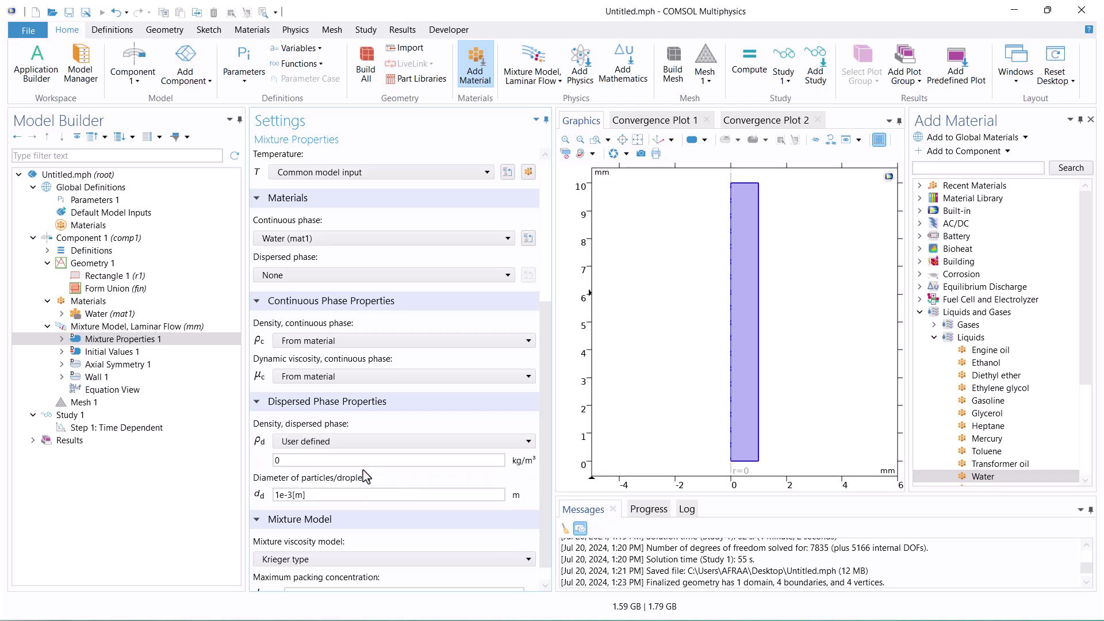
{"action": "double_click", "coordinate": [276, 461]}
{"action": "type", "text": "2800"}
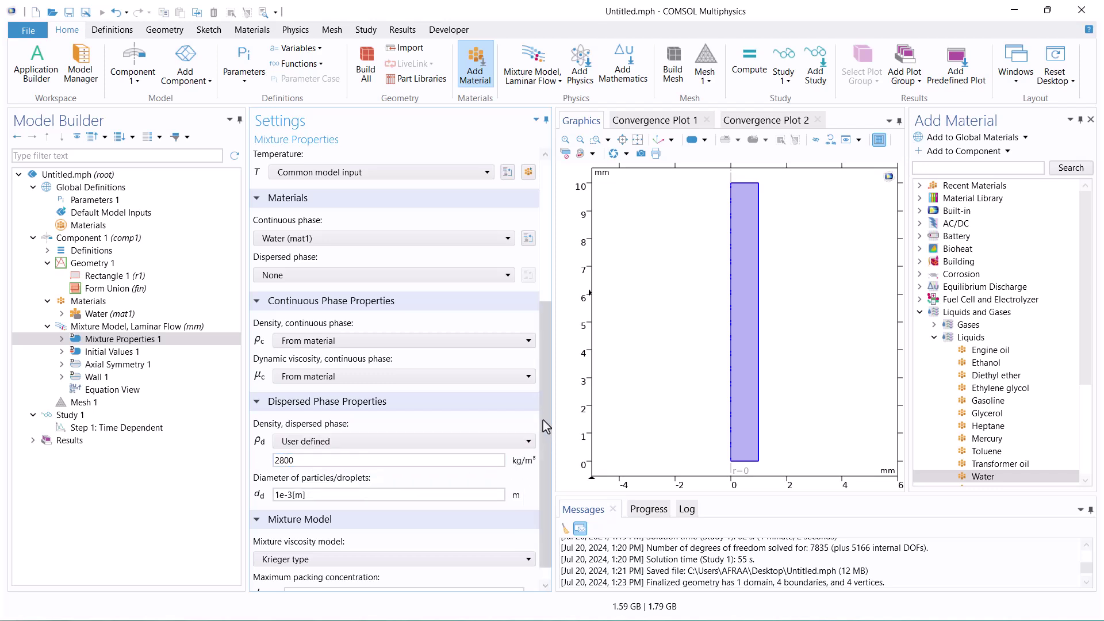
{"action": "scroll", "coordinate": [543, 420], "scroll_direction": "down", "scroll_amount": 1}
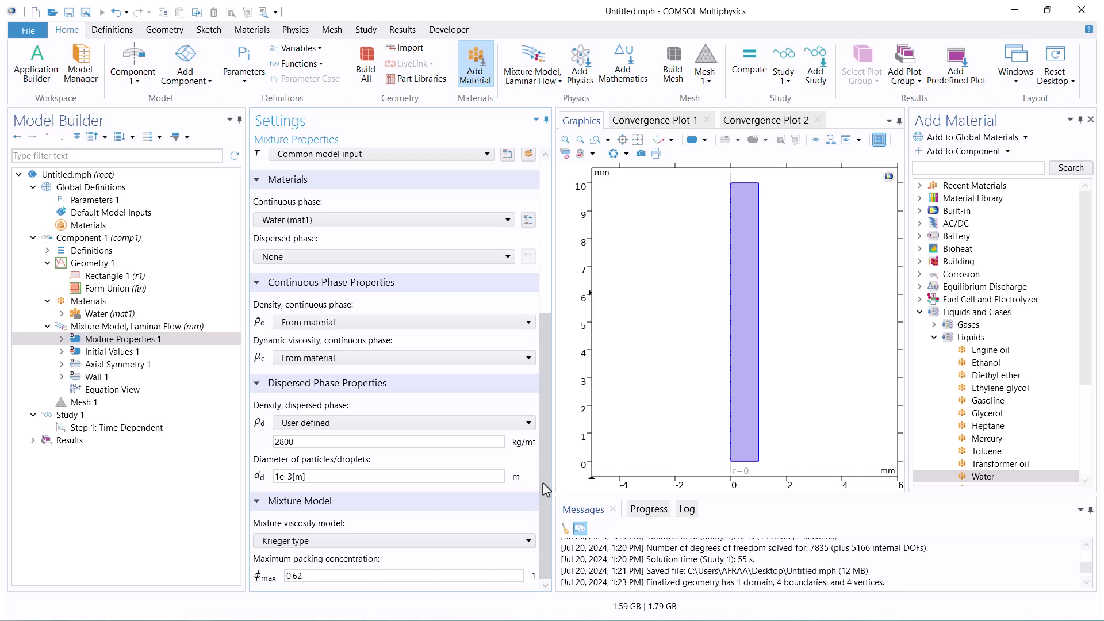
{"action": "left_click", "coordinate": [114, 352]}
{"action": "left_click", "coordinate": [112, 366]}
{"action": "left_click", "coordinate": [107, 378]}
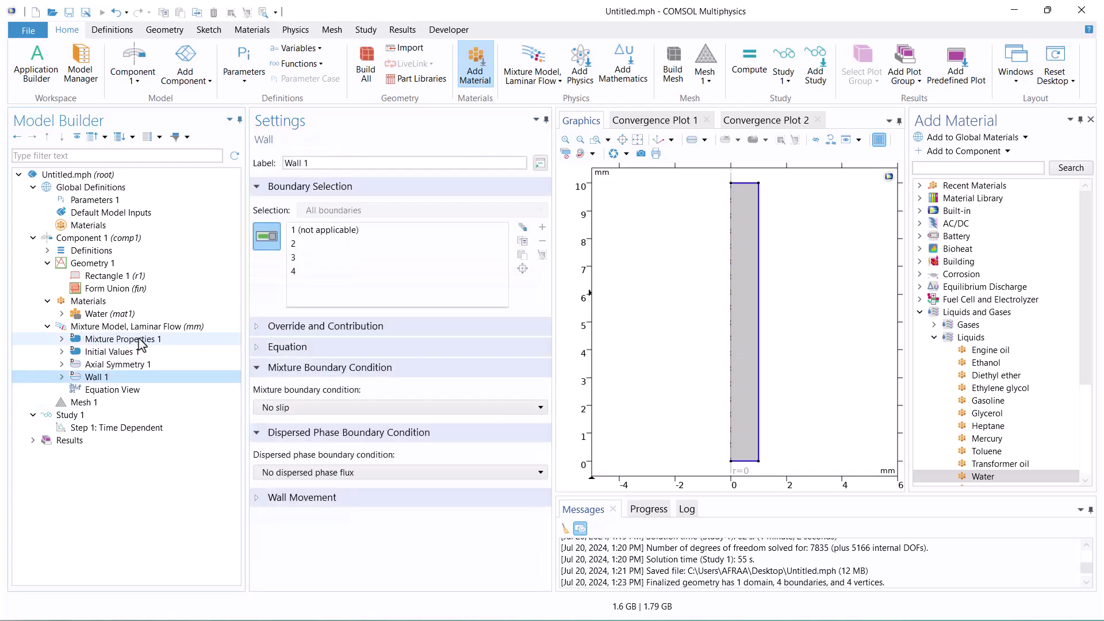
Step: Add an inlet on the rectangle's bottom boundary with a normal inflow velocity of 0.12 m/s and a dispersed phase volume fraction of 0.15
{"action": "left_click", "coordinate": [147, 327]}
{"action": "right_click", "coordinate": [147, 327]}
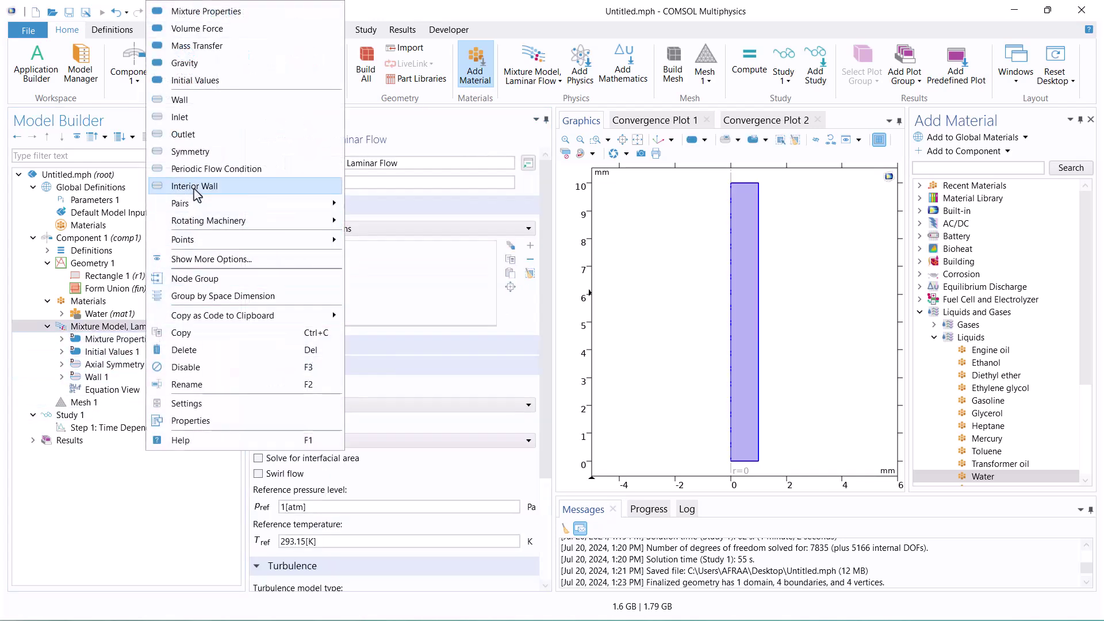
{"action": "left_click", "coordinate": [190, 133]}
{"action": "left_click", "coordinate": [744, 462]}
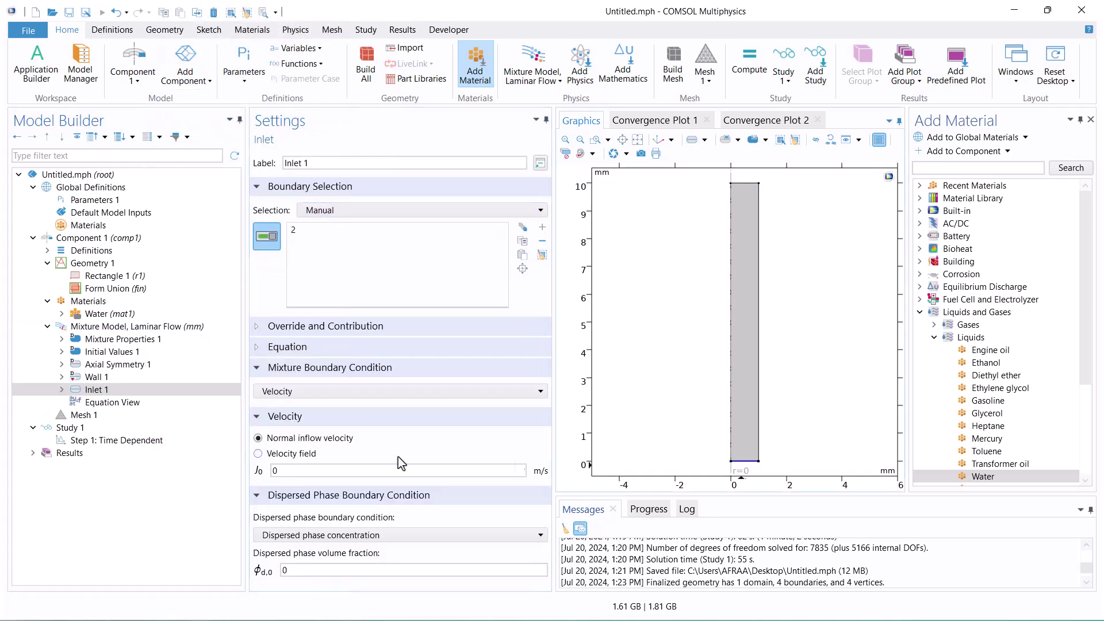
{"action": "left_click", "coordinate": [282, 470]}
{"action": "left_click", "coordinate": [1091, 125]}
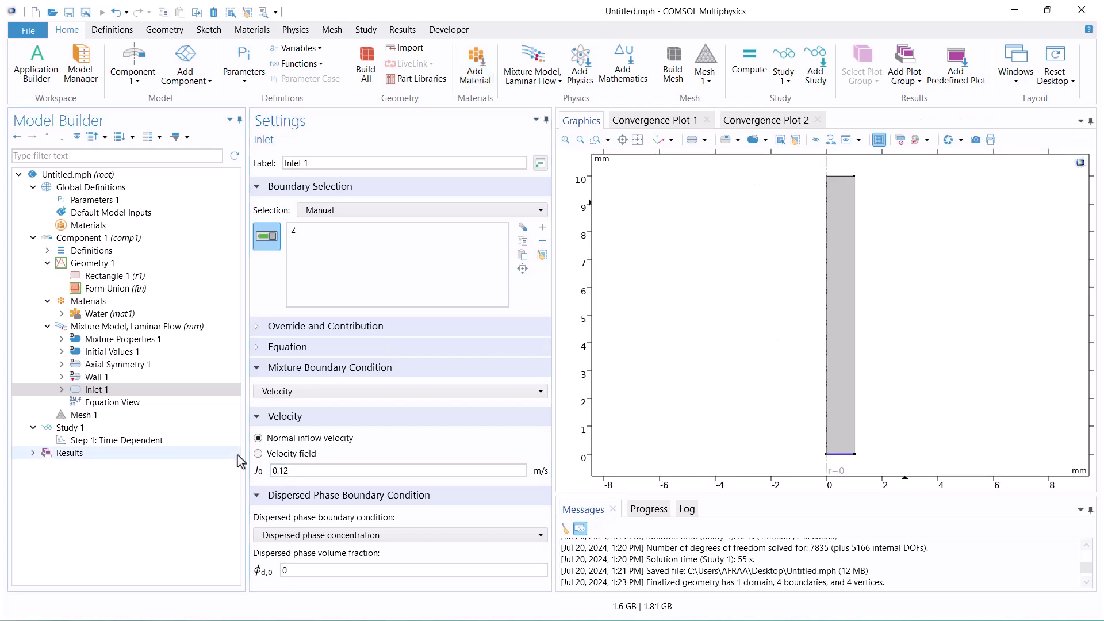
{"action": "key", "text": "Return"}
{"action": "double_click", "coordinate": [287, 570]}
{"action": "type", "text": "0.15"}
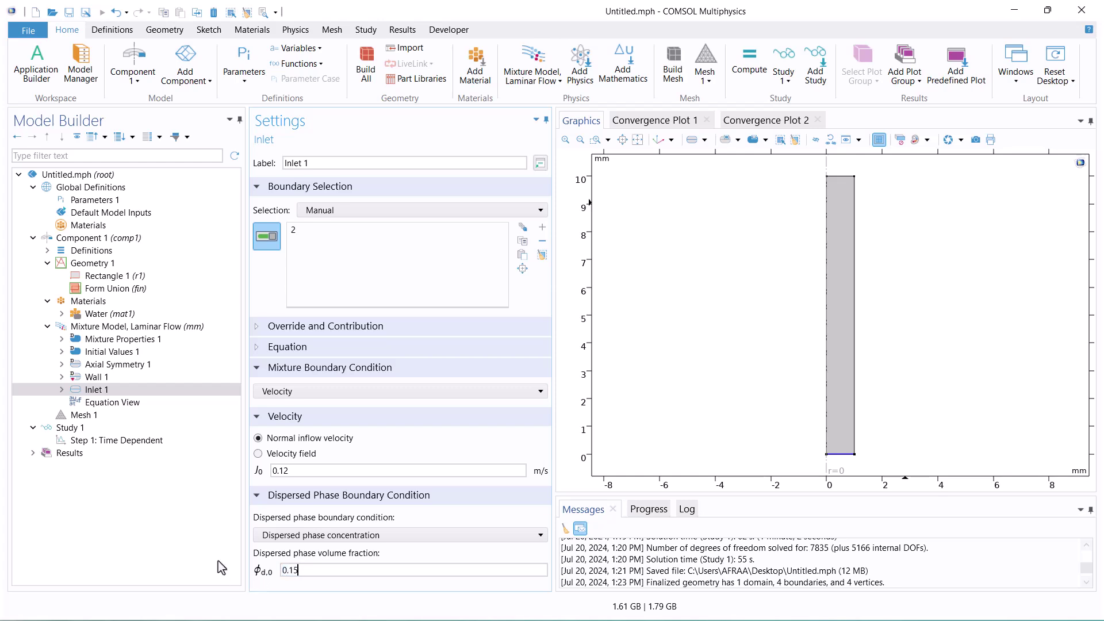
Step: Add an outlet to the mixture model physics on the rectangle's top boundary
{"action": "left_click", "coordinate": [89, 326]}
{"action": "right_click", "coordinate": [88, 327]}
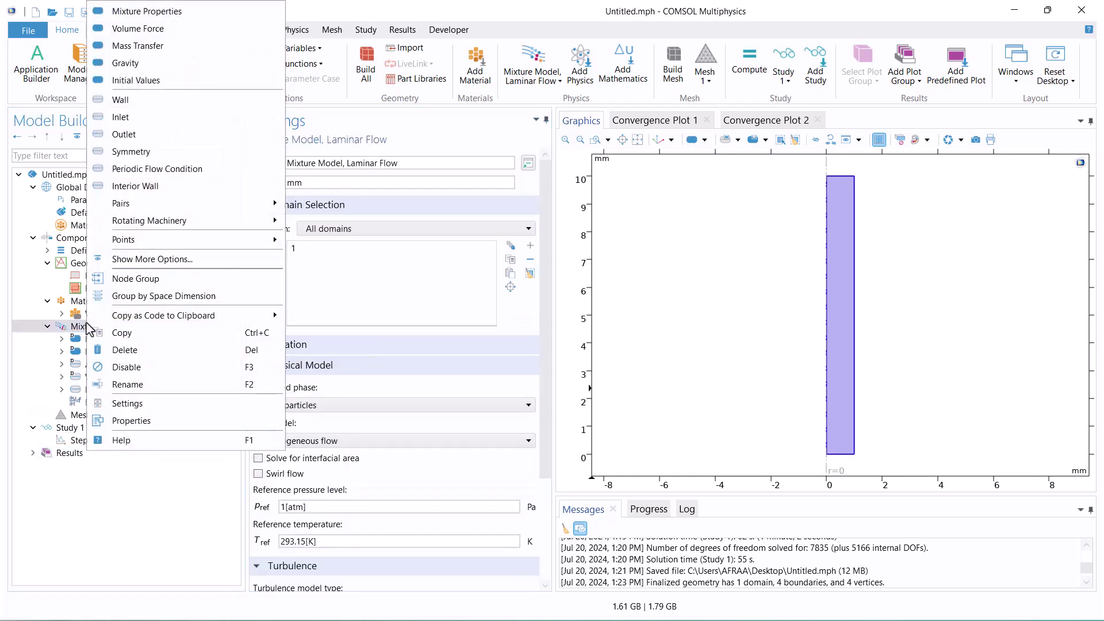
{"action": "left_click", "coordinate": [133, 136]}
{"action": "left_click", "coordinate": [841, 177]}
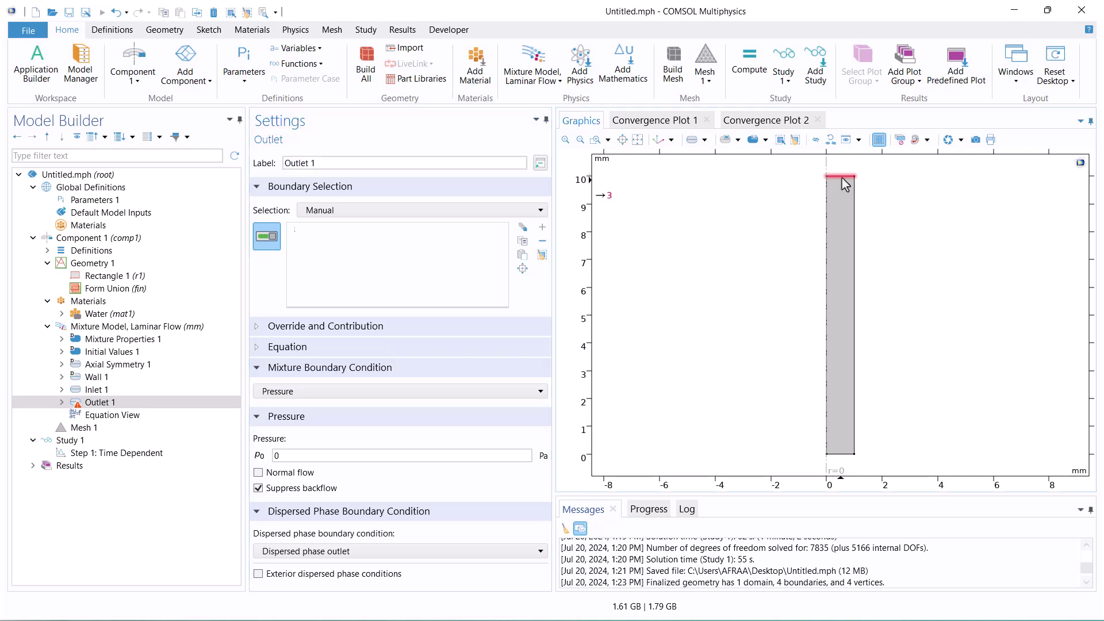
Step: Set the physics-controlled mesh element size to Coarse and build the mesh
{"action": "left_click", "coordinate": [111, 433]}
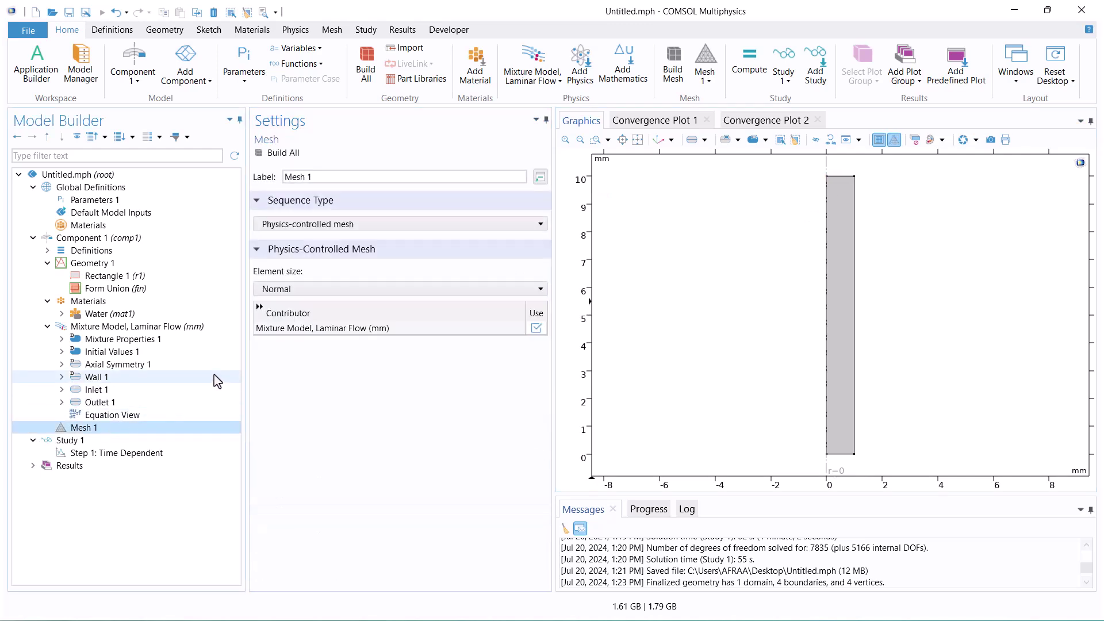
{"action": "left_click", "coordinate": [310, 293]}
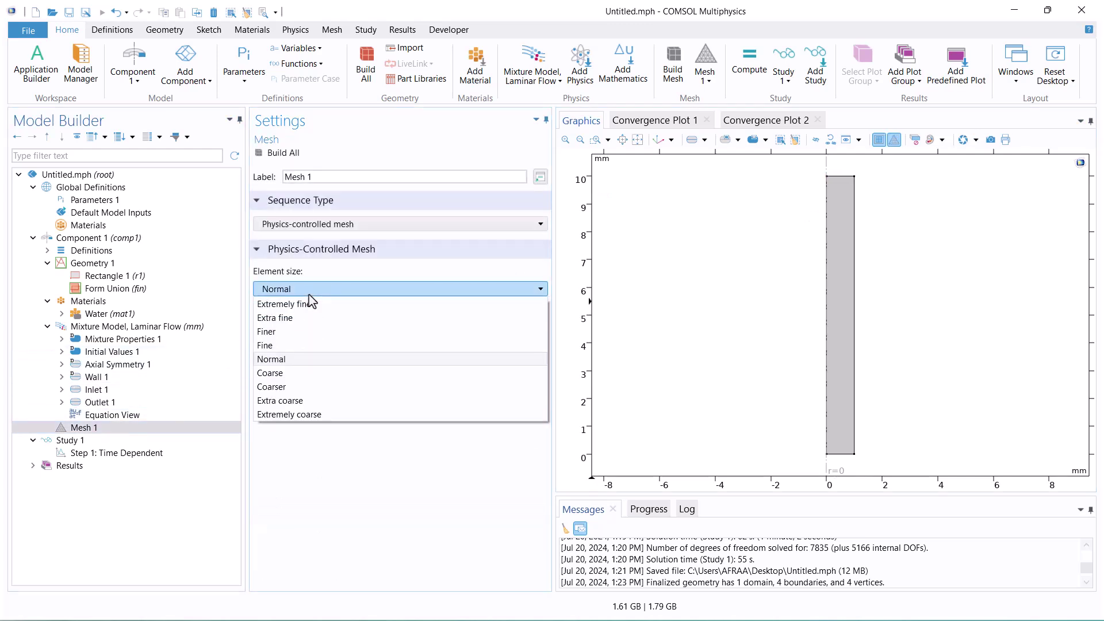
{"action": "left_click", "coordinate": [292, 374]}
{"action": "left_click", "coordinate": [294, 153]}
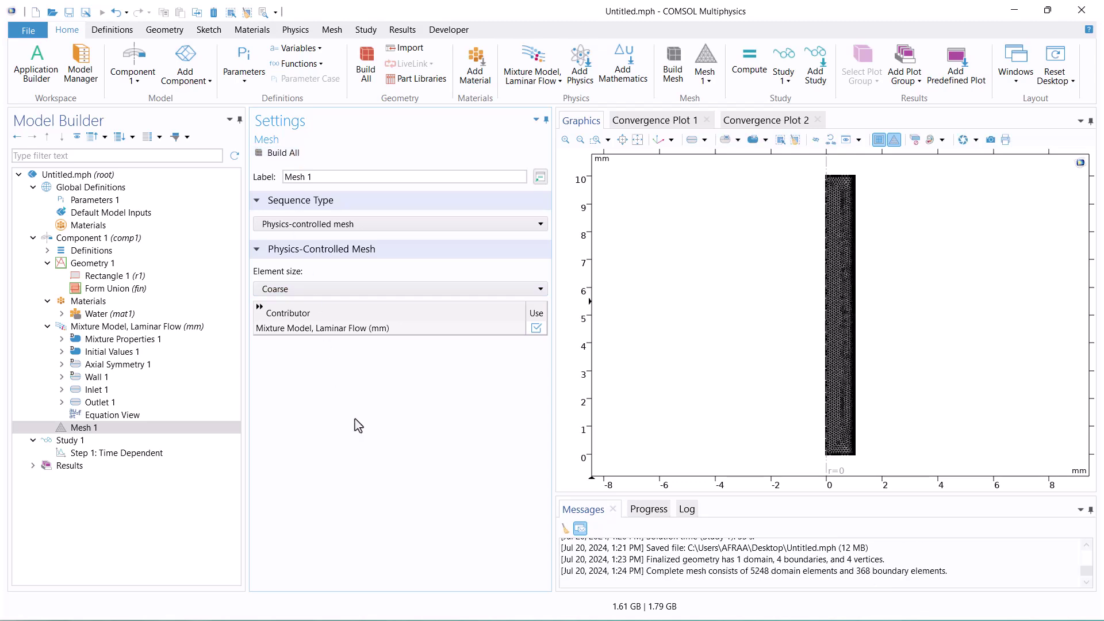
Step: Set the time-dependent study's output times from 0 to 0.1 s in steps of 0.001 s and compute it
{"action": "left_click", "coordinate": [190, 453]}
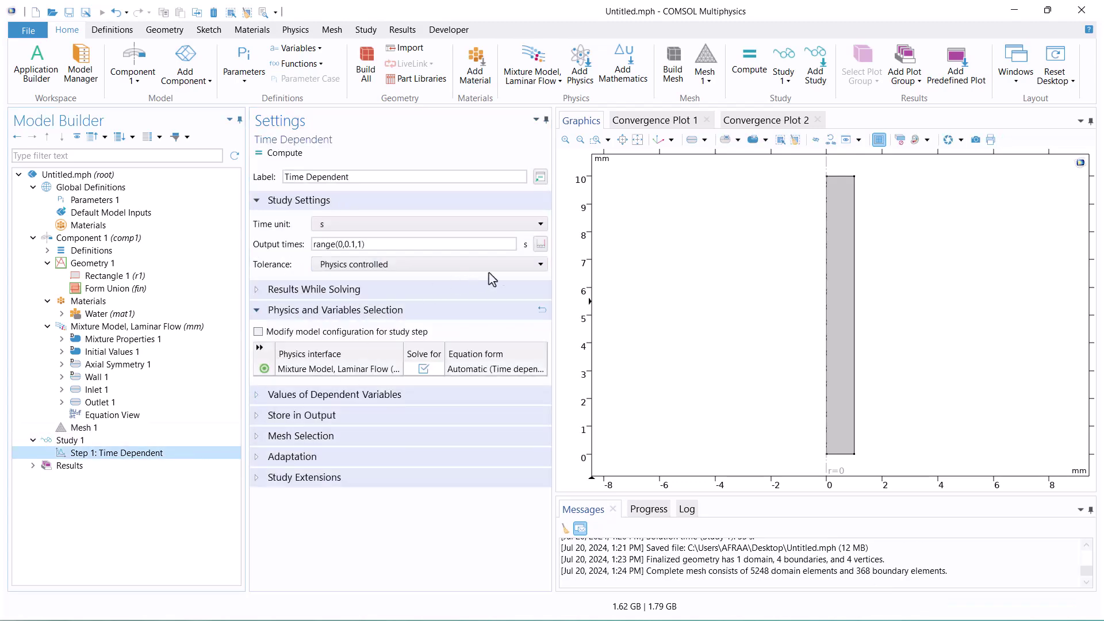
{"action": "left_click", "coordinate": [541, 244]}
{"action": "left_click", "coordinate": [536, 282]}
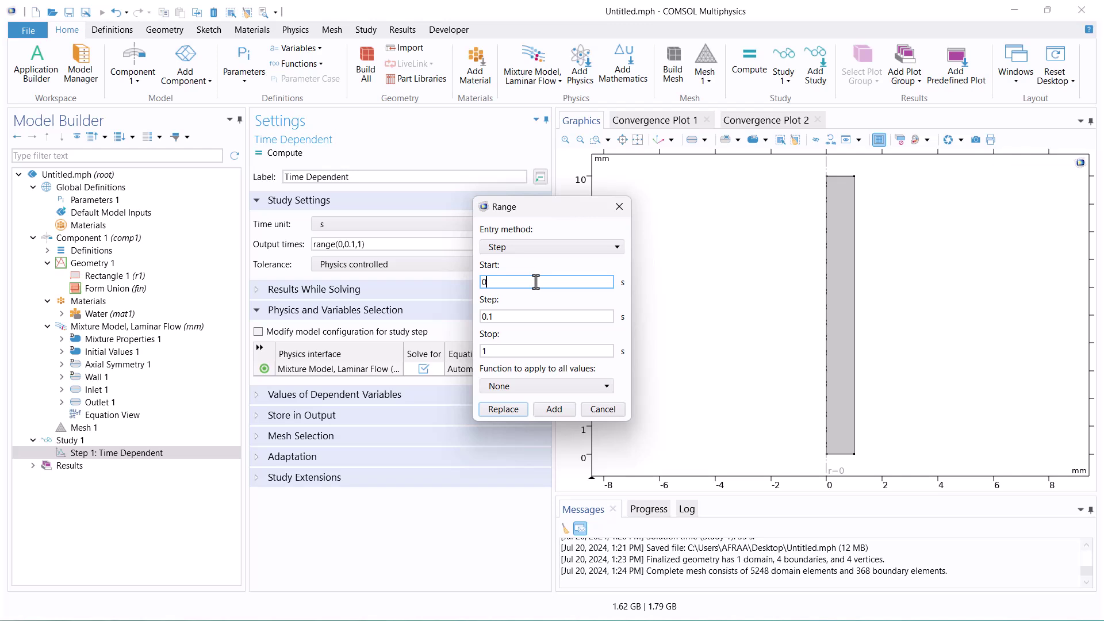
{"action": "left_click_drag", "start_coordinate": [502, 316], "coordinate": [476, 324]}
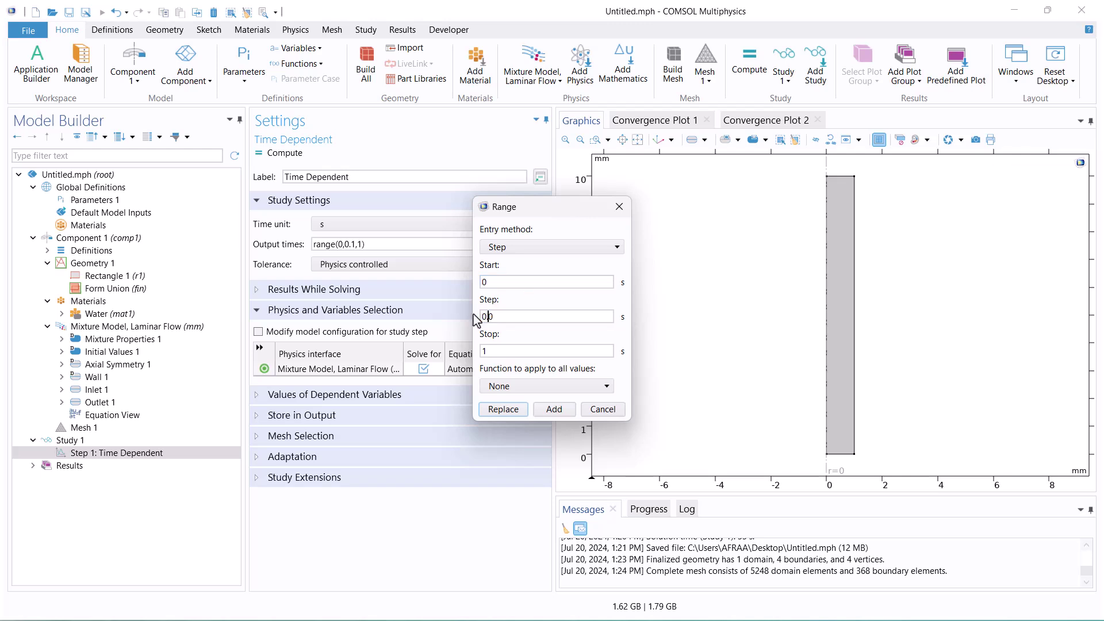
{"action": "type", "text": "0.001"}
{"action": "left_click", "coordinate": [496, 351]}
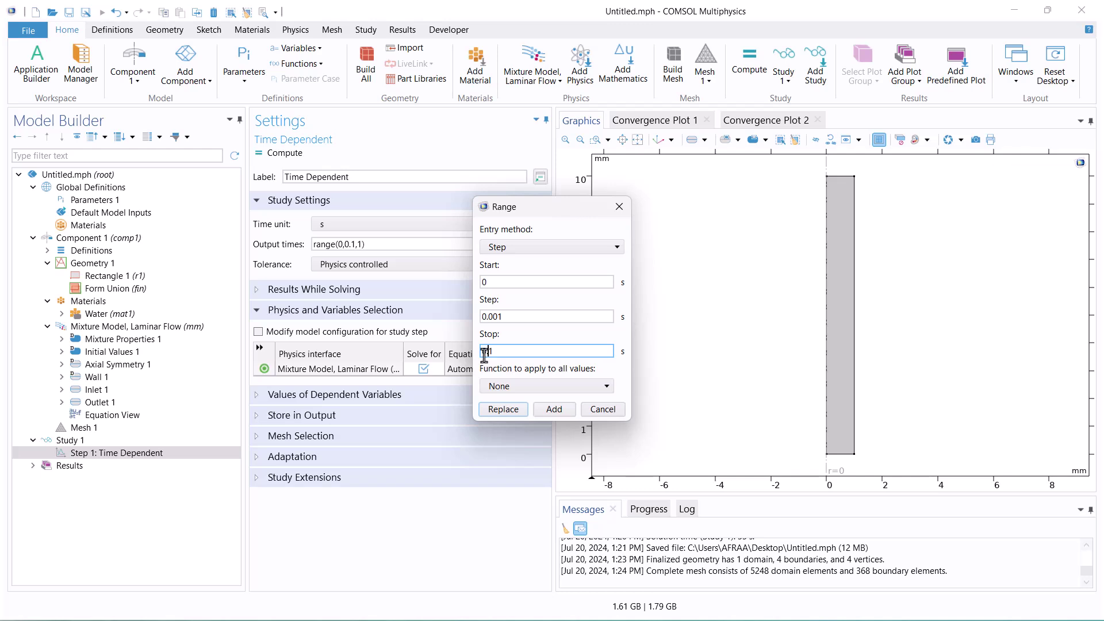
{"action": "left_click", "coordinate": [496, 317]}
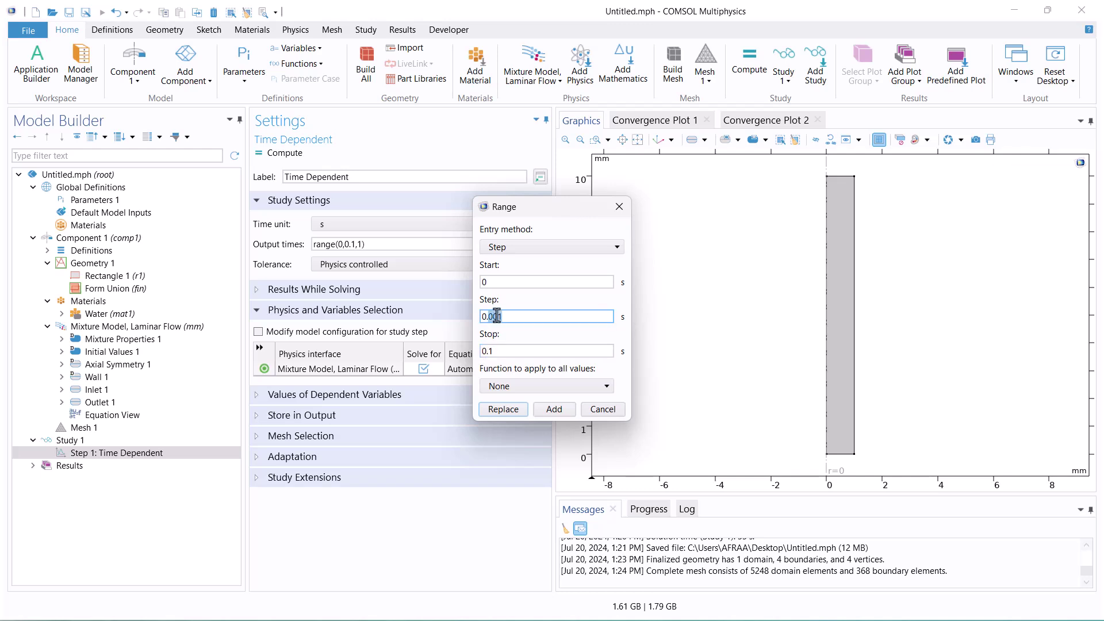
{"action": "left_click", "coordinate": [503, 410]}
{"action": "left_click", "coordinate": [285, 153]}
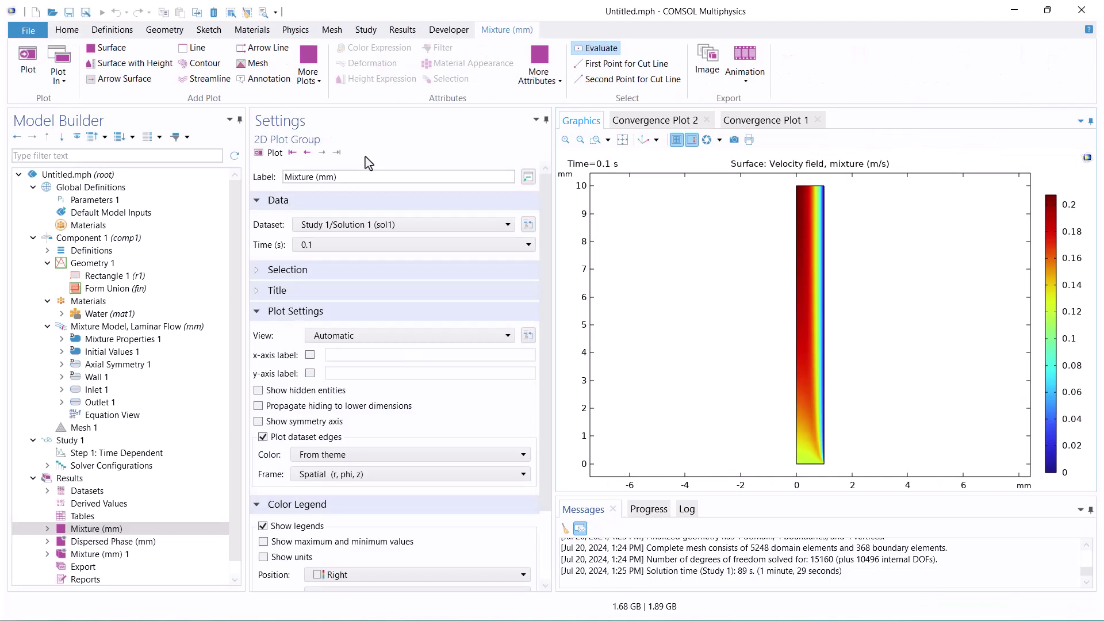
Step: Create a player animation of the dispersed phase volume fraction plot
{"action": "left_click", "coordinate": [130, 542]}
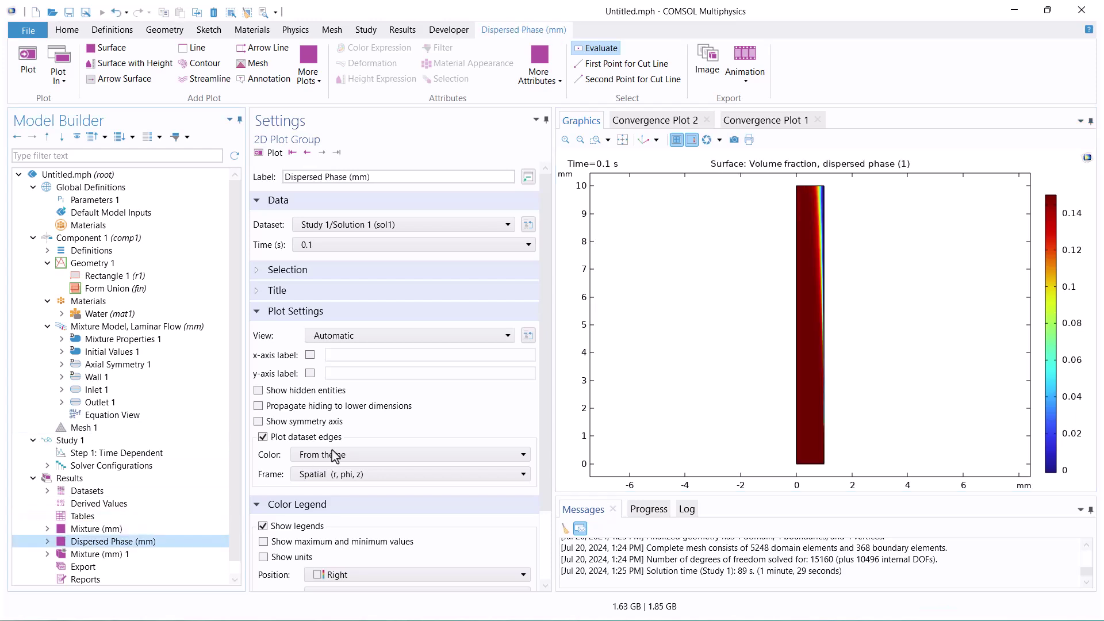
{"action": "left_click", "coordinate": [49, 542]}
{"action": "left_click", "coordinate": [91, 555]}
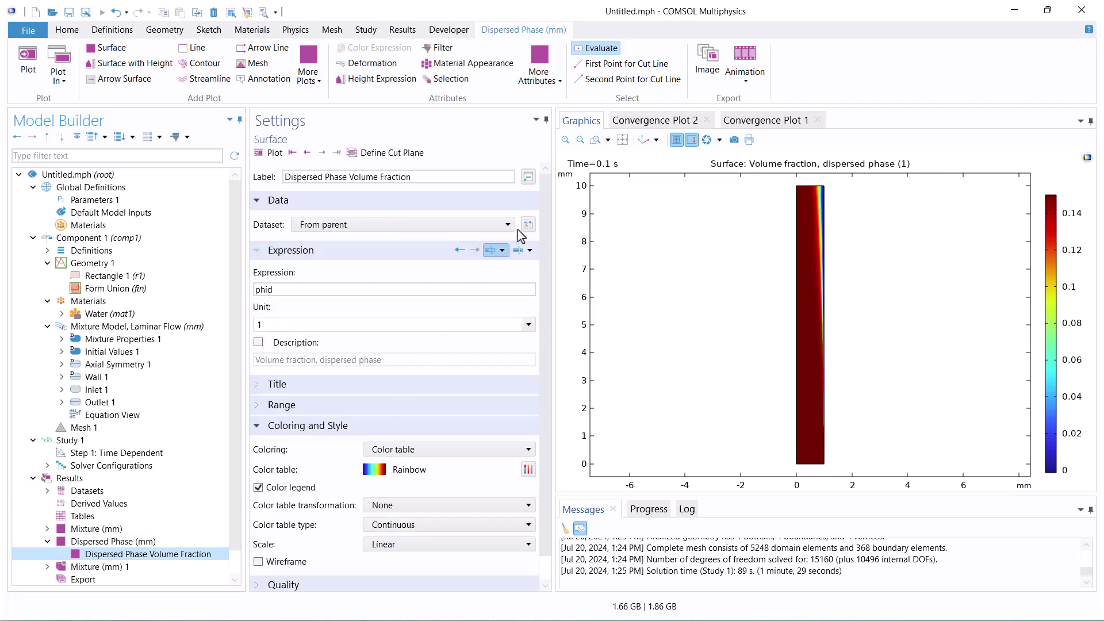
{"action": "left_click", "coordinate": [746, 72]}
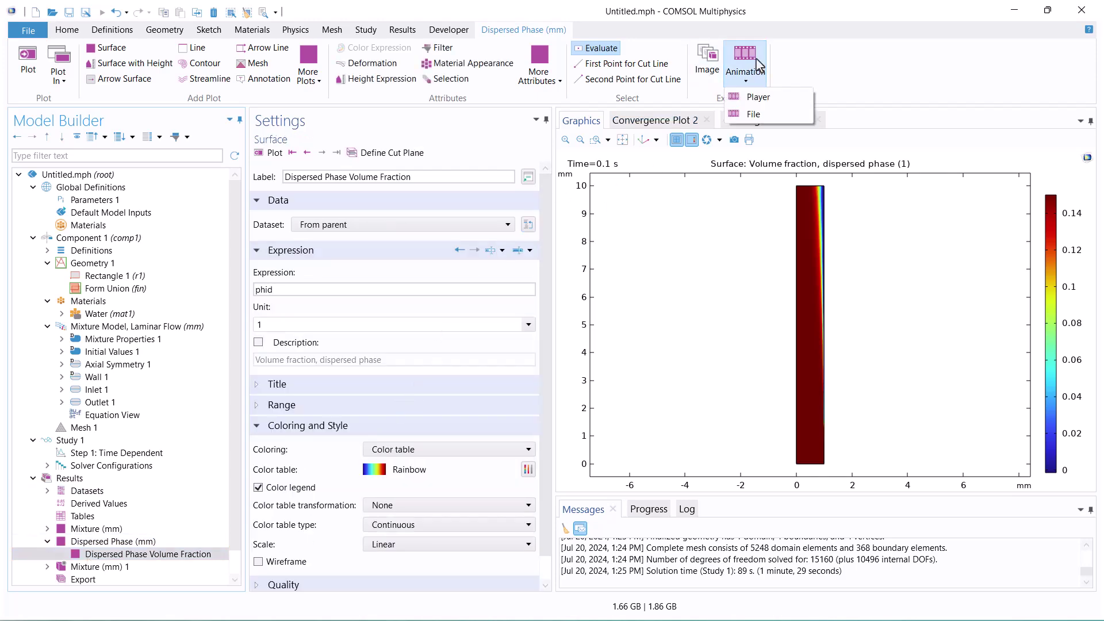
{"action": "left_click", "coordinate": [757, 97]}
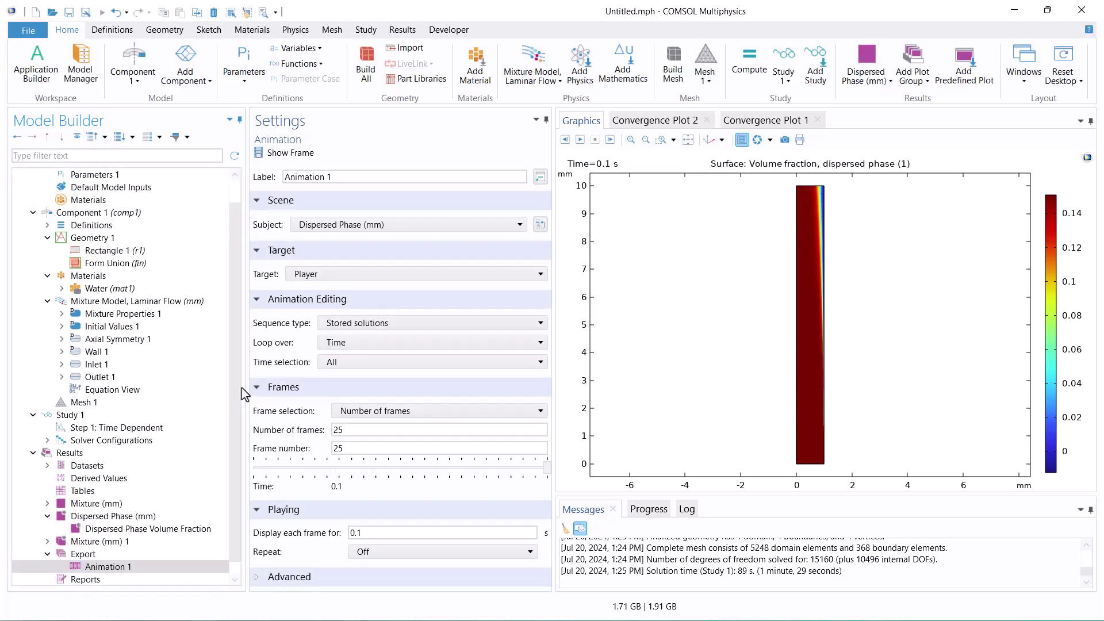
Step: Set the animation to use all frames with each displayed for 0.05 s, and play it
{"action": "scroll", "coordinate": [236, 446], "scroll_direction": "down", "scroll_amount": 1}
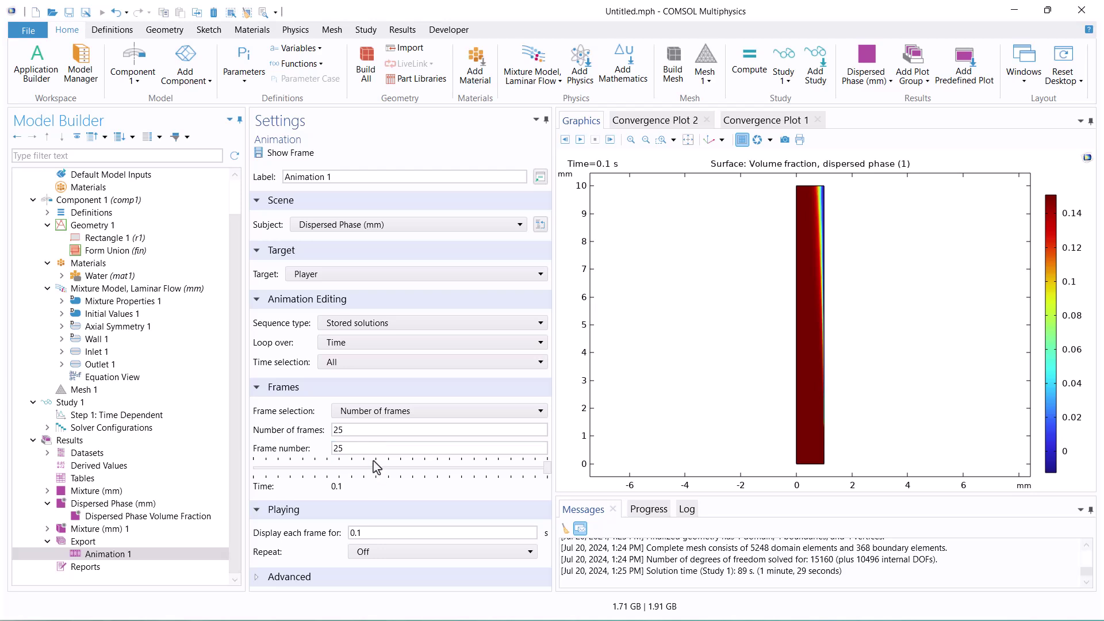
{"action": "left_click", "coordinate": [371, 411]}
{"action": "left_click", "coordinate": [371, 426]}
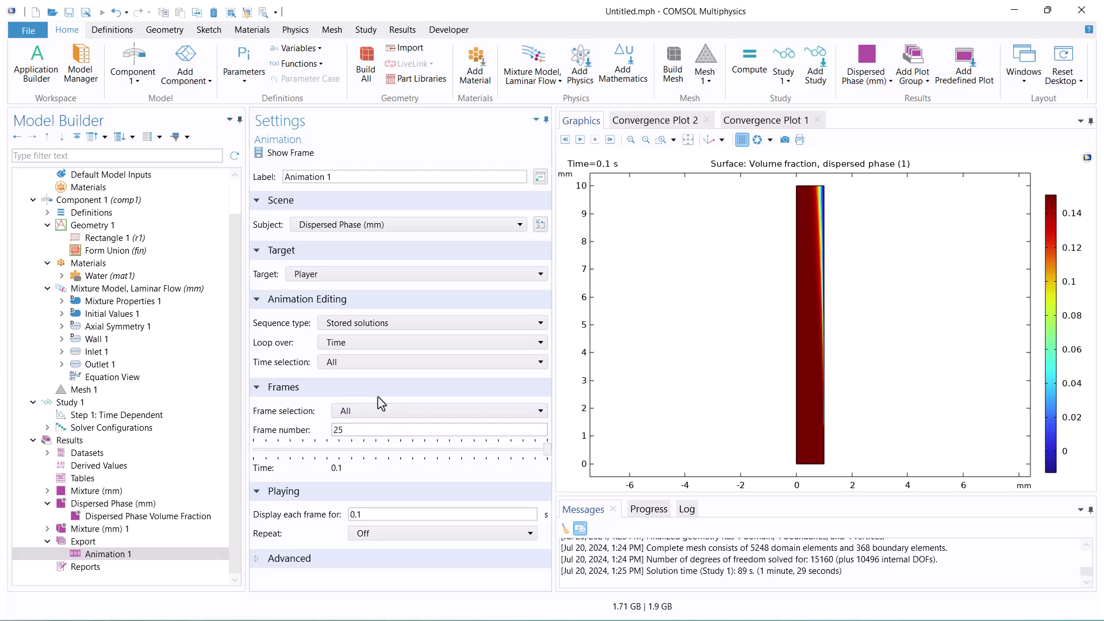
{"action": "double_click", "coordinate": [356, 514]}
{"action": "left_click", "coordinate": [580, 140]}
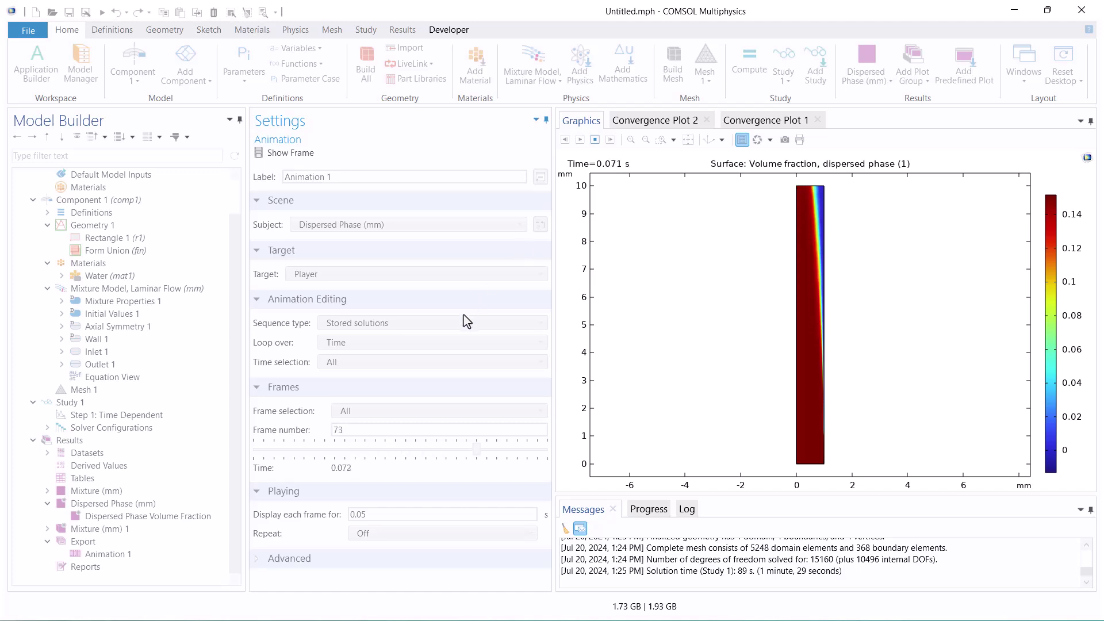
Step: Set the display time of each animation frame to 0.03 s and replay the animation
{"action": "left_click", "coordinate": [397, 515]}
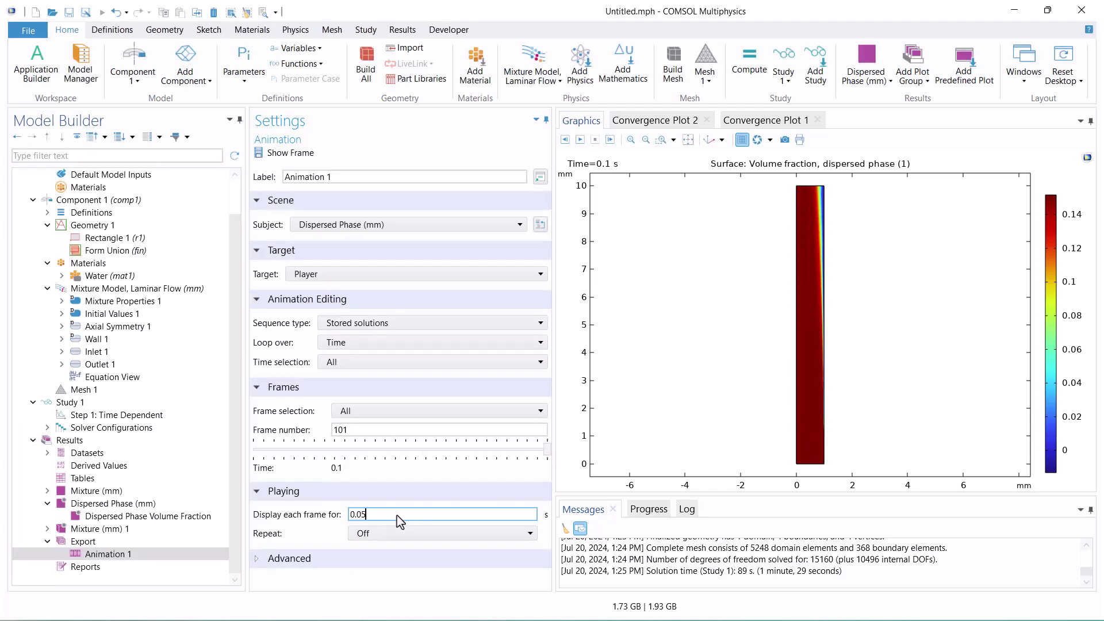
{"action": "left_click_drag", "start_coordinate": [361, 515], "coordinate": [371, 533]}
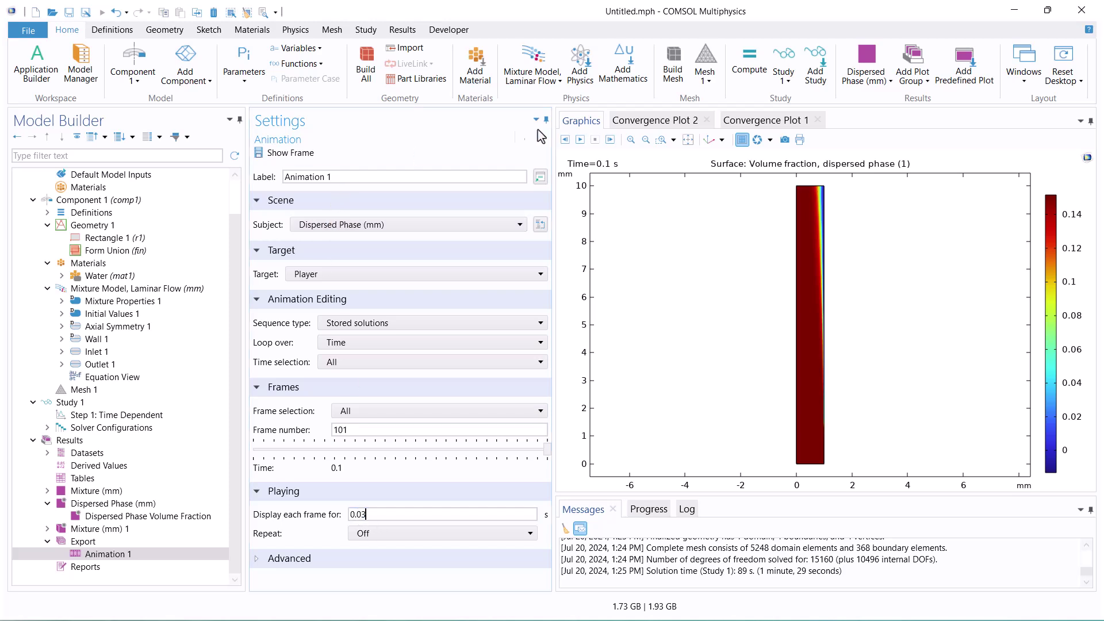
{"action": "left_click", "coordinate": [582, 140]}
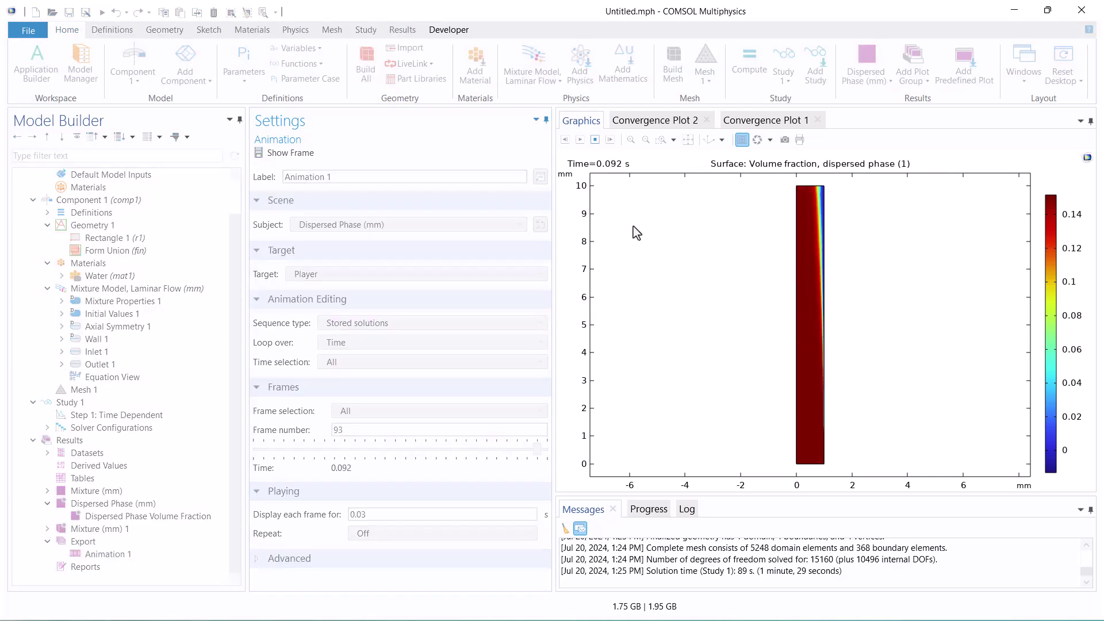
Step: Show the 2D mixture velocity magnitude surface plot, fitted to the graphics window
{"action": "left_click", "coordinate": [48, 541]}
{"action": "left_click", "coordinate": [86, 529]}
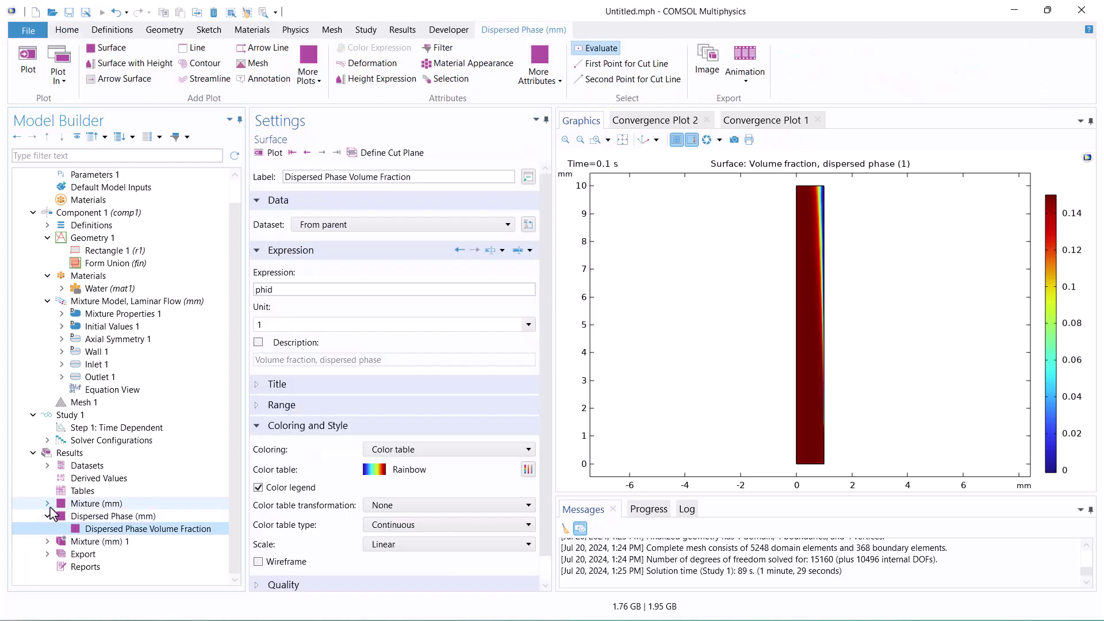
{"action": "left_click", "coordinate": [47, 503]}
{"action": "left_click", "coordinate": [116, 517]}
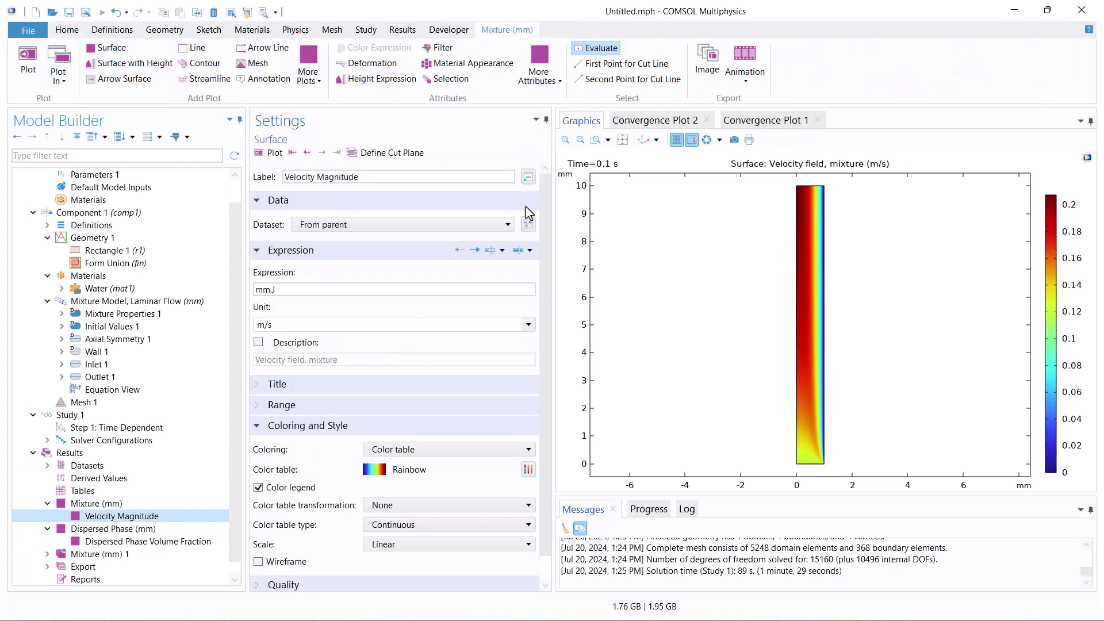
{"action": "left_click", "coordinate": [624, 142]}
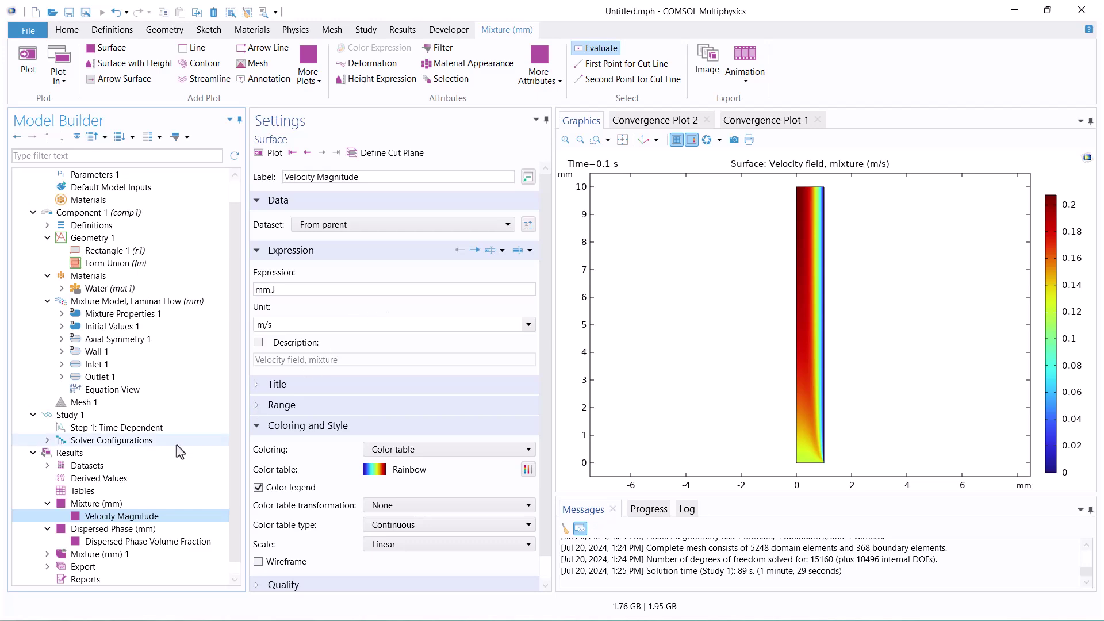
Step: Change the expression of the 3D velocity magnitude volume plot to mm.cd (mass fraction of dispersed phase) and plot it
{"action": "left_click", "coordinate": [49, 509]}
{"action": "left_click", "coordinate": [47, 541]}
{"action": "left_click", "coordinate": [102, 557]}
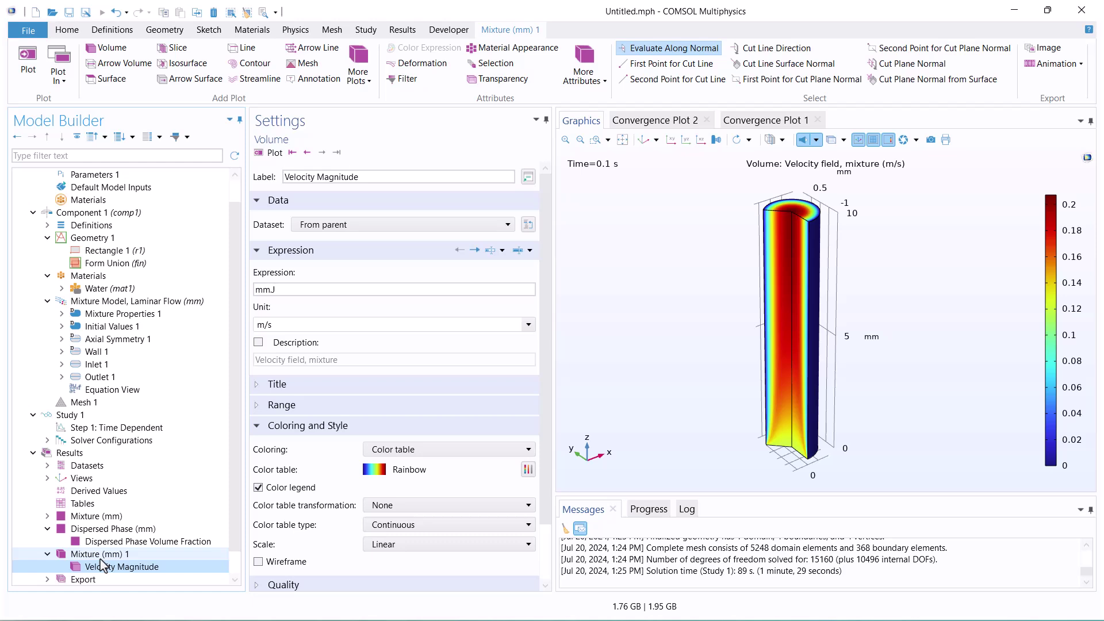
{"action": "left_click", "coordinate": [318, 289]}
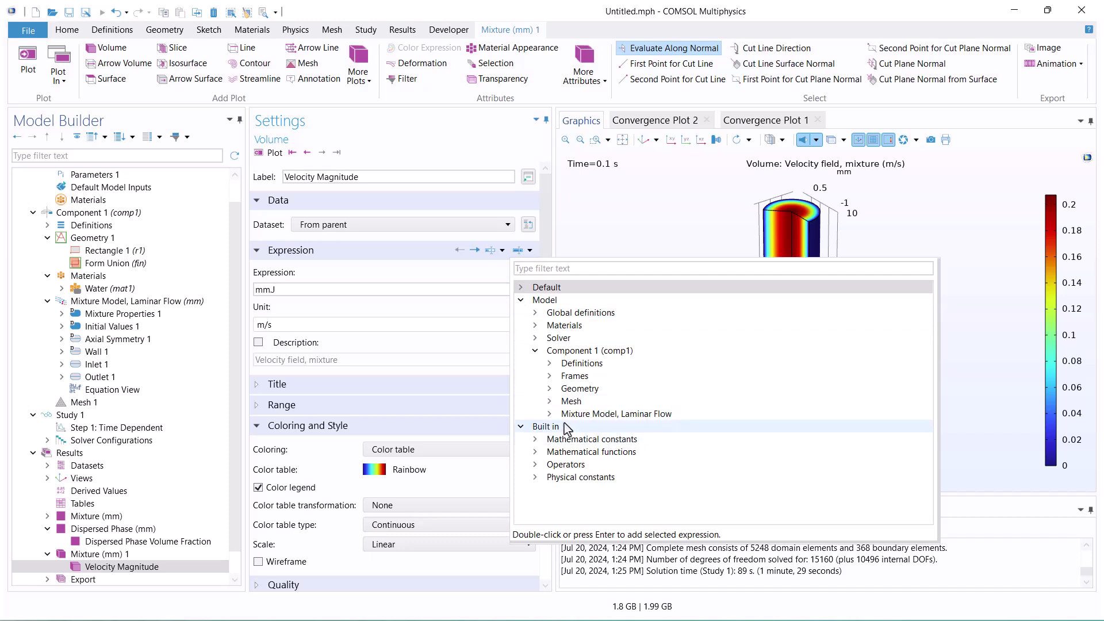
{"action": "left_click", "coordinate": [550, 414]}
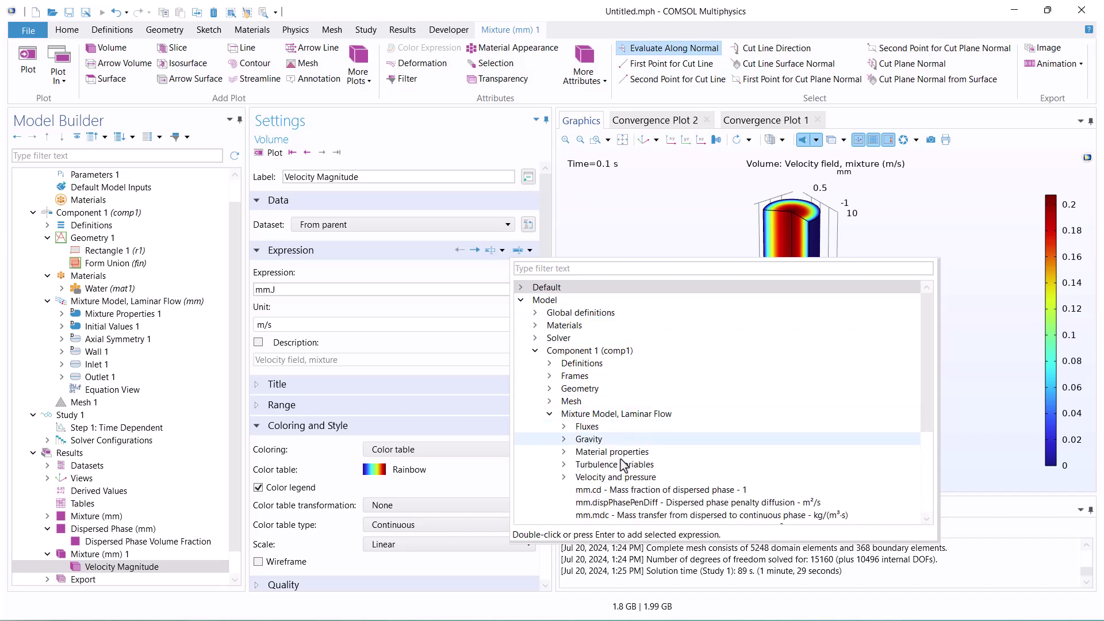
{"action": "left_click", "coordinate": [719, 495]}
{"action": "double_click", "coordinate": [709, 490]}
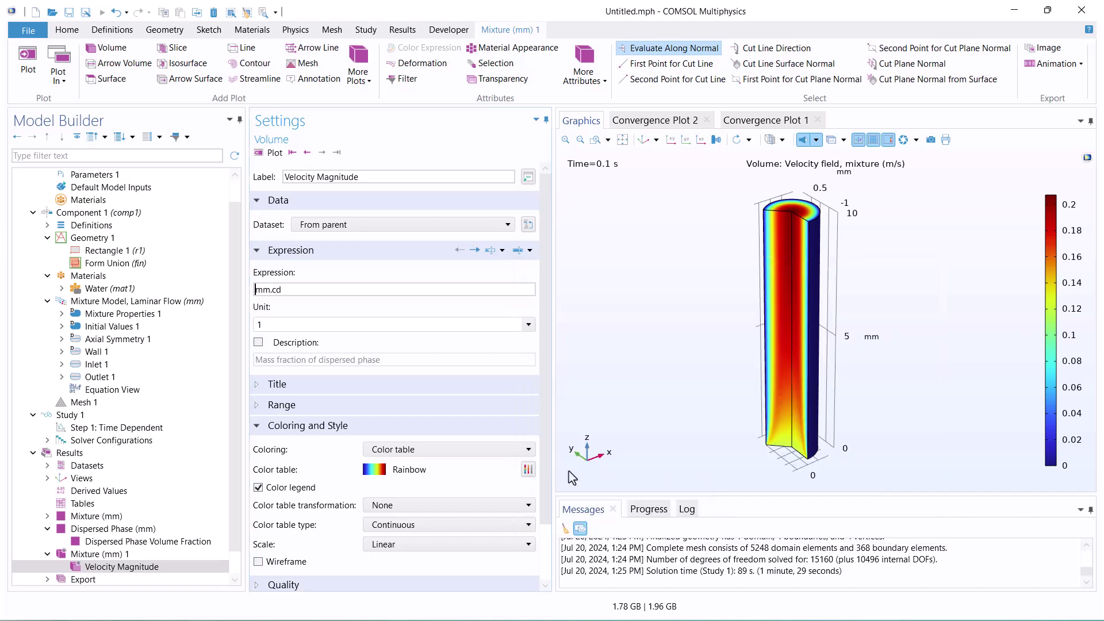
{"action": "left_click", "coordinate": [260, 153]}
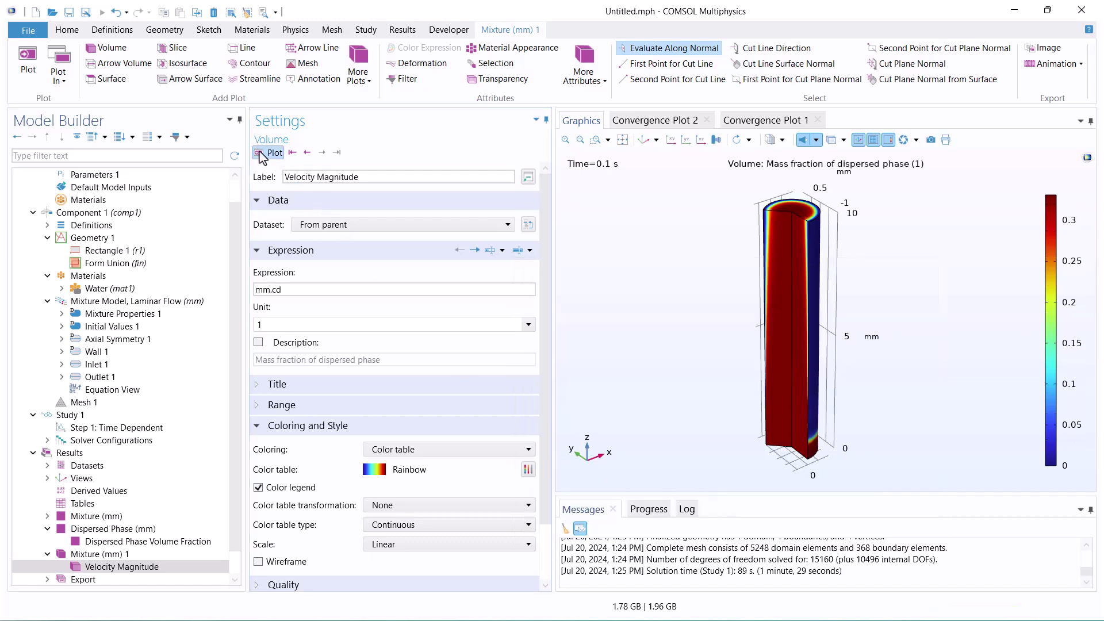
{"action": "left_click_drag", "start_coordinate": [696, 299], "coordinate": [780, 267]}
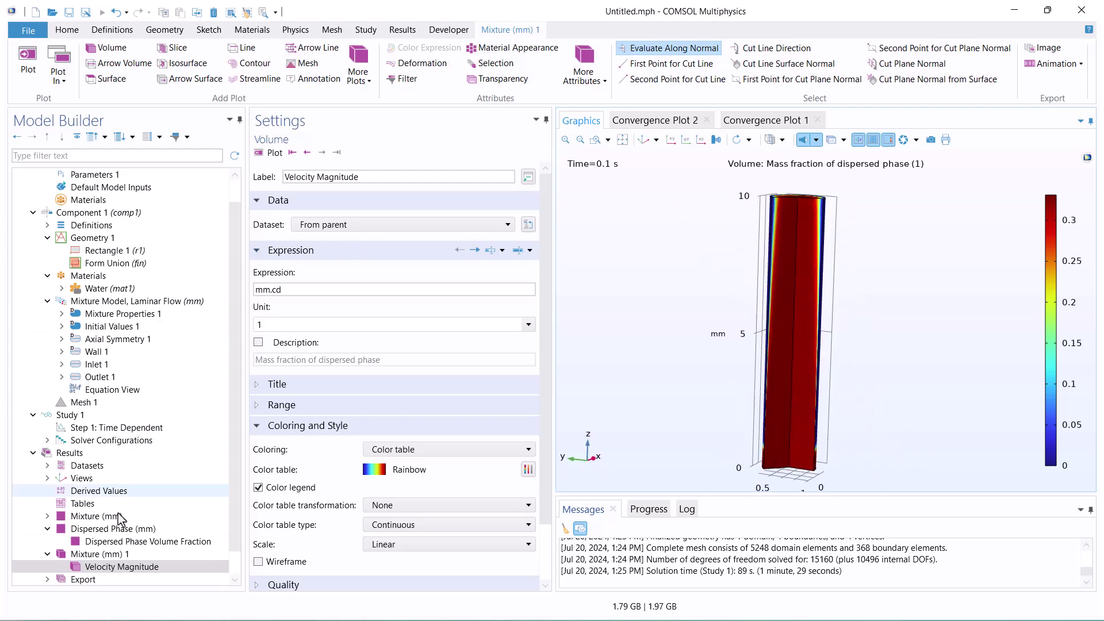
Step: Set the 3D mixture plot group's time to 0.091 s and plot it
{"action": "left_click", "coordinate": [133, 554]}
{"action": "left_click", "coordinate": [131, 568]}
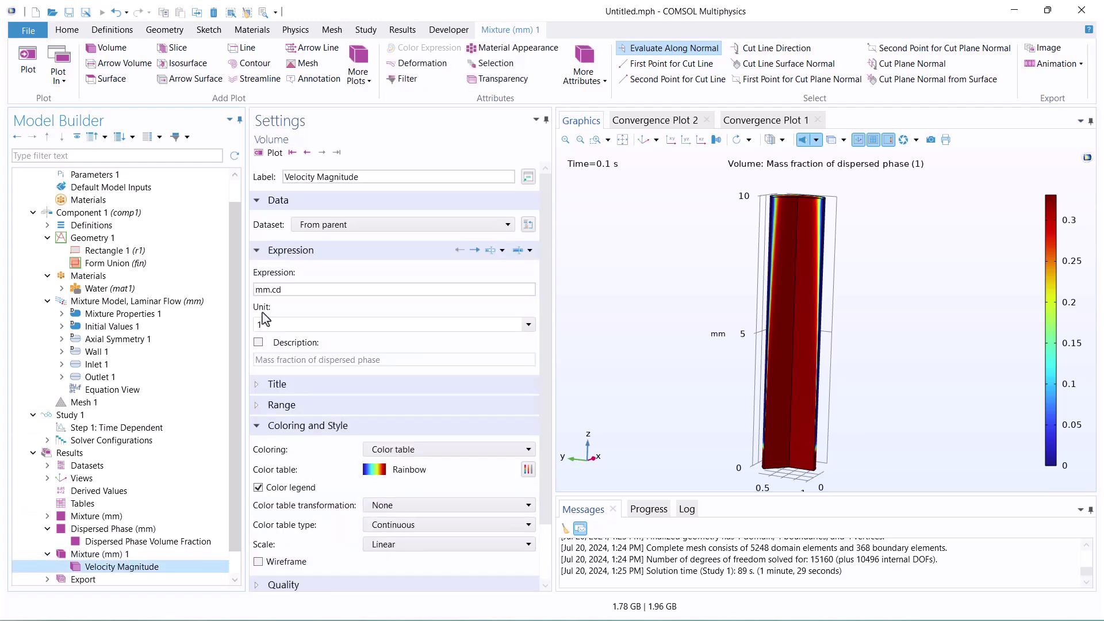
{"action": "left_click", "coordinate": [145, 555]}
{"action": "left_click", "coordinate": [316, 246]}
{"action": "left_click", "coordinate": [404, 309]}
{"action": "left_click", "coordinate": [270, 152]}
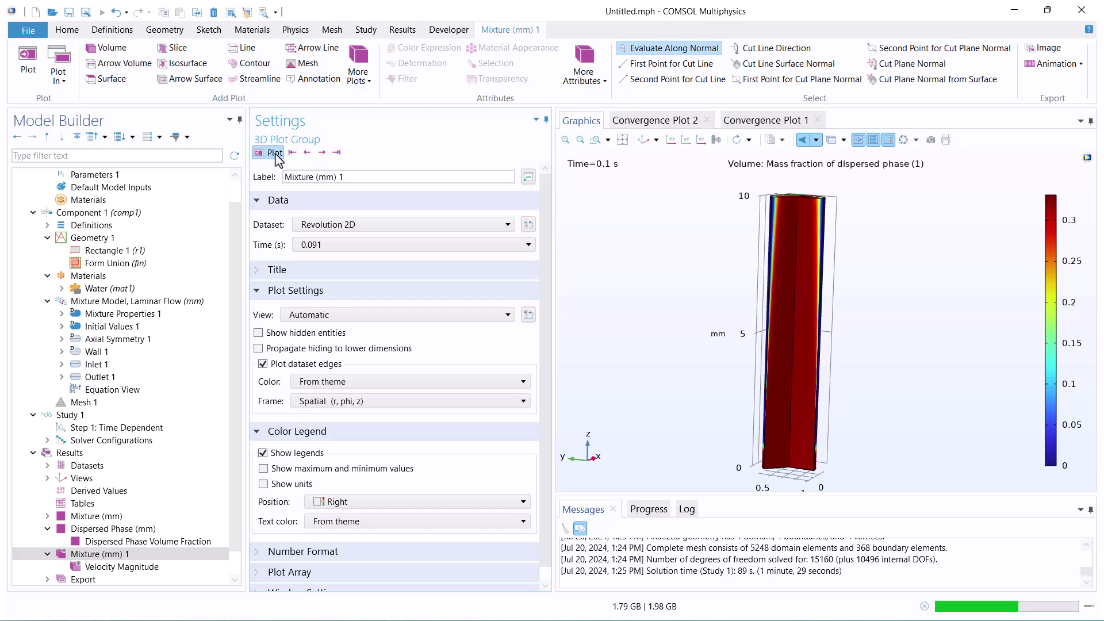
Step: Plot the 3D mixture plot group at time 0 s and create a player animation of it
{"action": "left_click", "coordinate": [341, 247]}
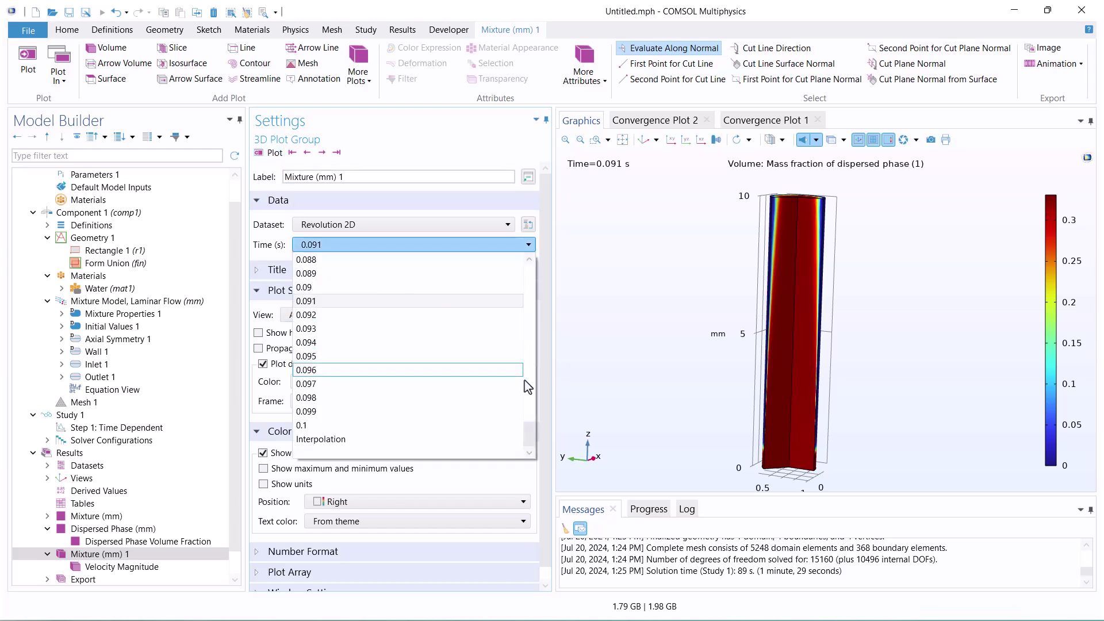
{"action": "left_click_drag", "start_coordinate": [529, 429], "coordinate": [516, 257]}
{"action": "left_click", "coordinate": [418, 263]}
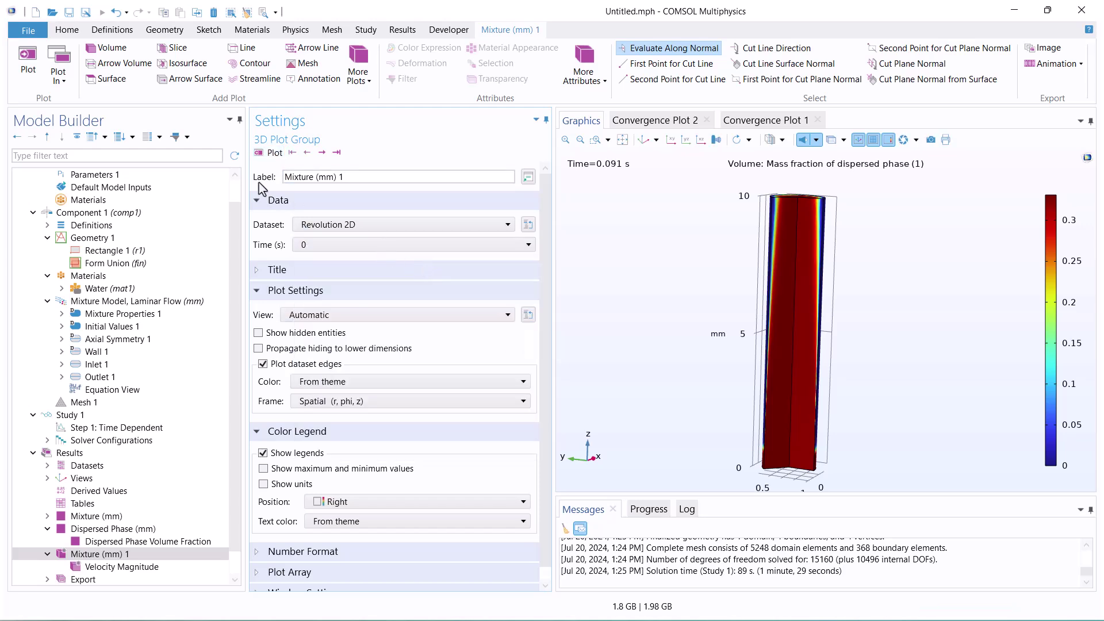
{"action": "left_click", "coordinate": [256, 155]}
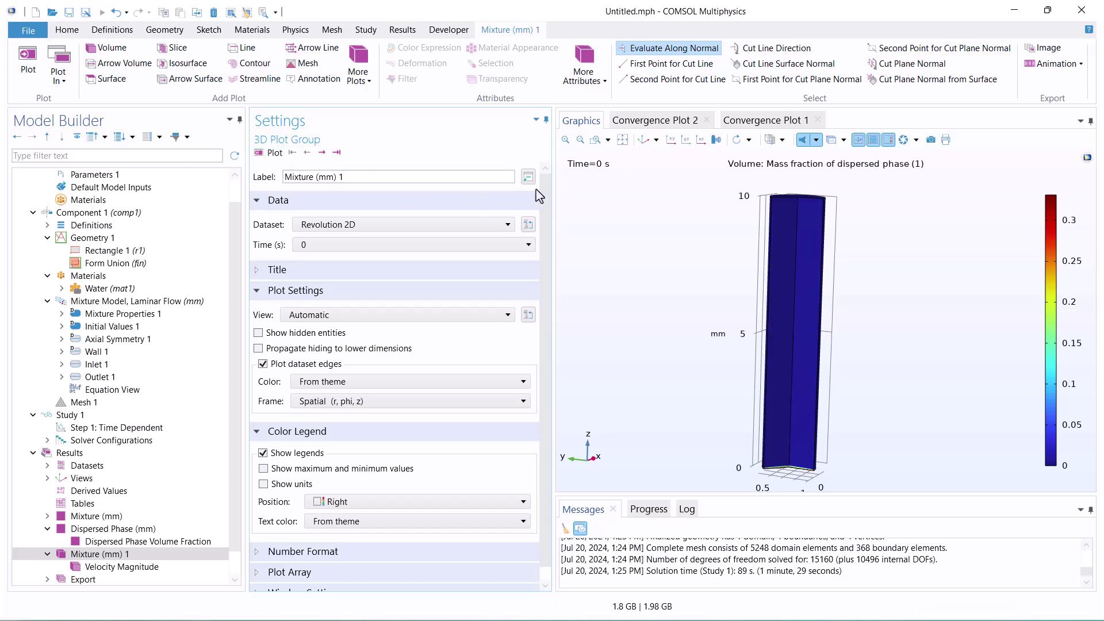
{"action": "left_click", "coordinate": [1054, 63]}
{"action": "left_click", "coordinate": [1047, 80]}
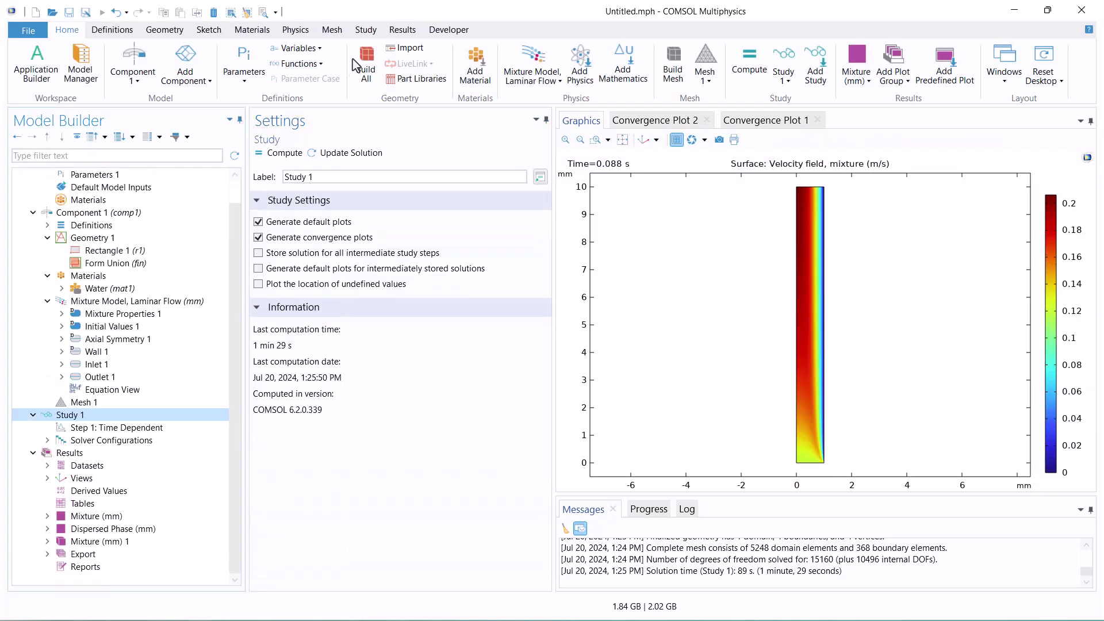
Step: Add a Stationary study for the mixture model and compute it
{"action": "left_click", "coordinate": [365, 29]}
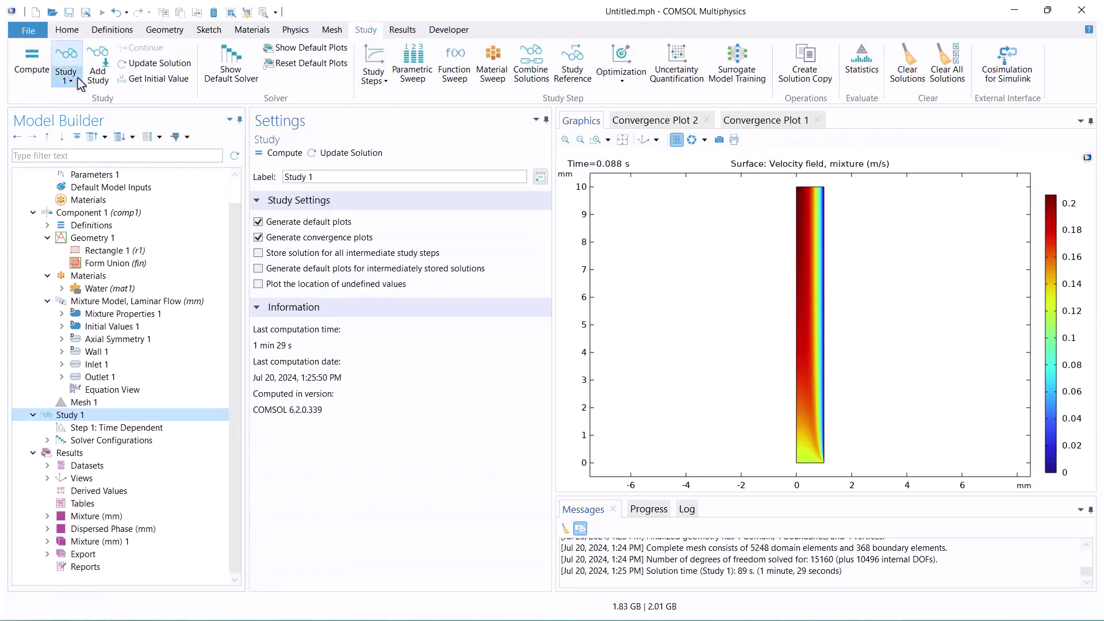
{"action": "left_click", "coordinate": [97, 65]}
{"action": "double_click", "coordinate": [970, 194]}
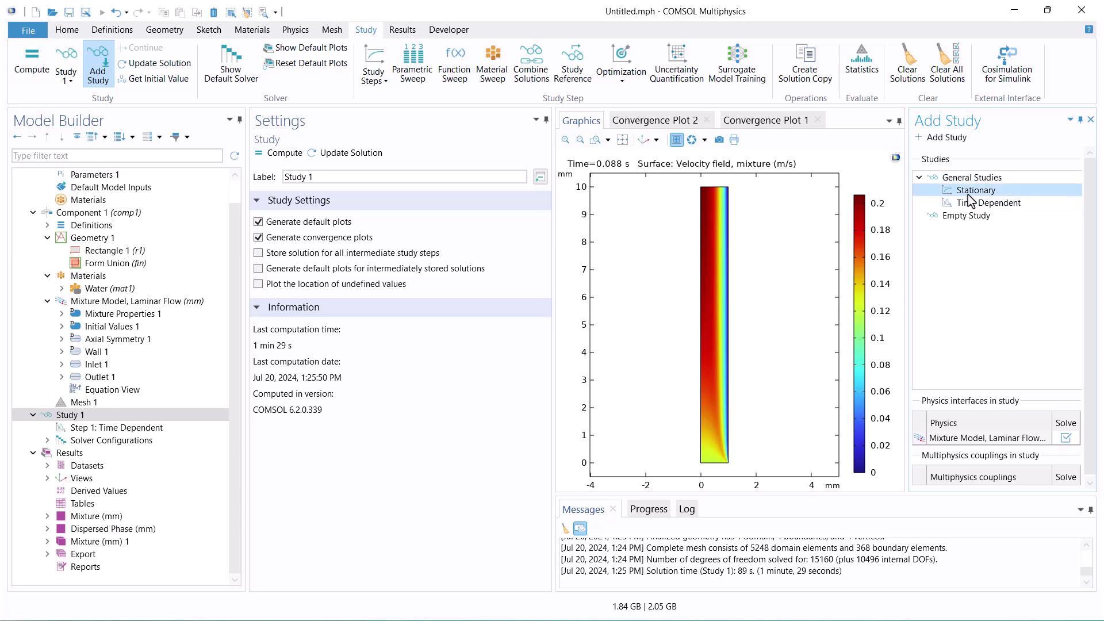
{"action": "left_click", "coordinate": [1091, 119]}
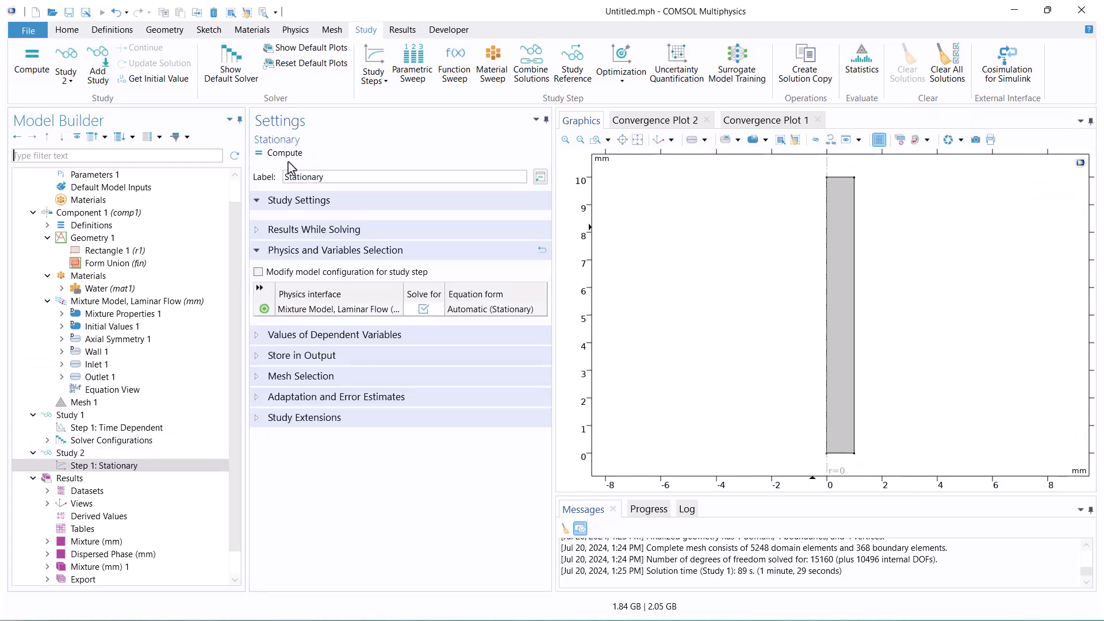
{"action": "key", "text": "F8"}
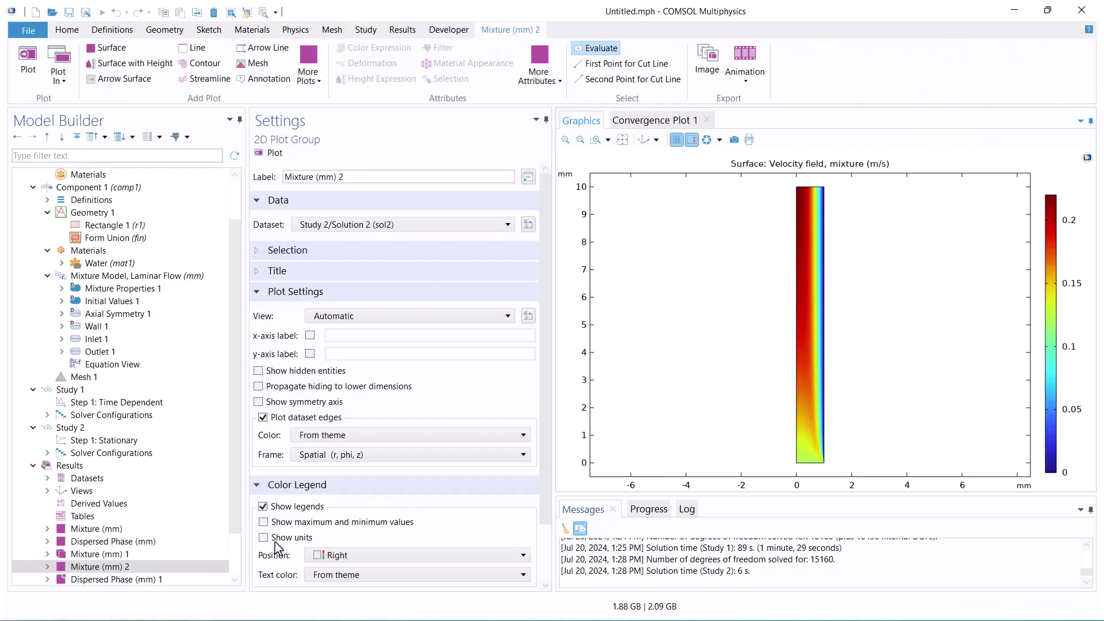
Step: Examine the stationary solution's dispersed phase volume fraction plot and mixture velocity plot
{"action": "scroll", "coordinate": [184, 552], "scroll_direction": "down", "scroll_amount": 2}
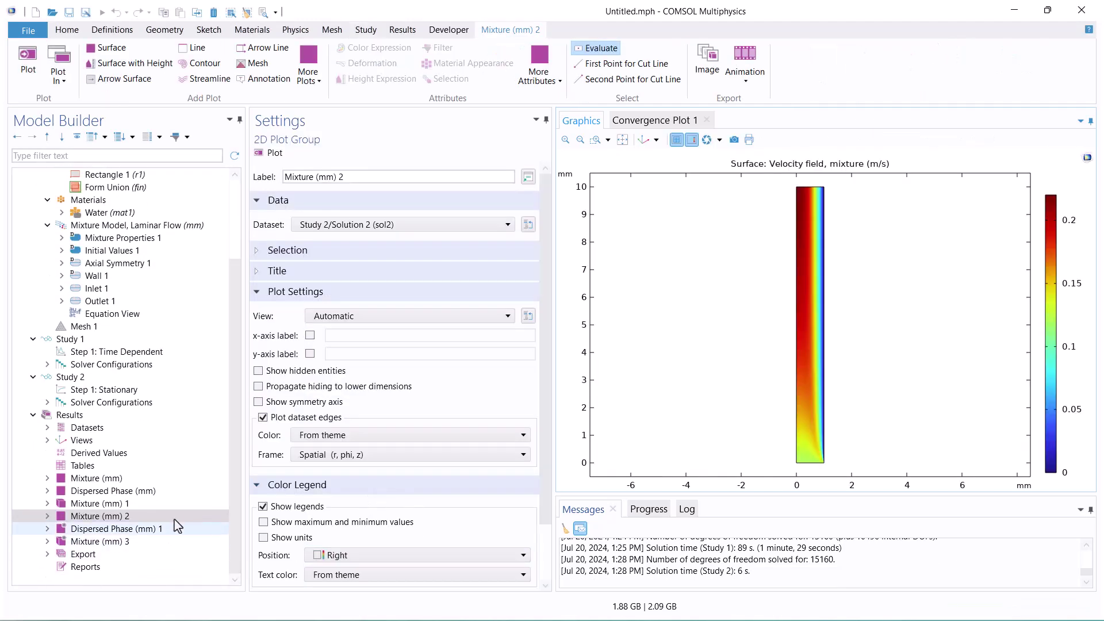
{"action": "left_click", "coordinate": [106, 530]}
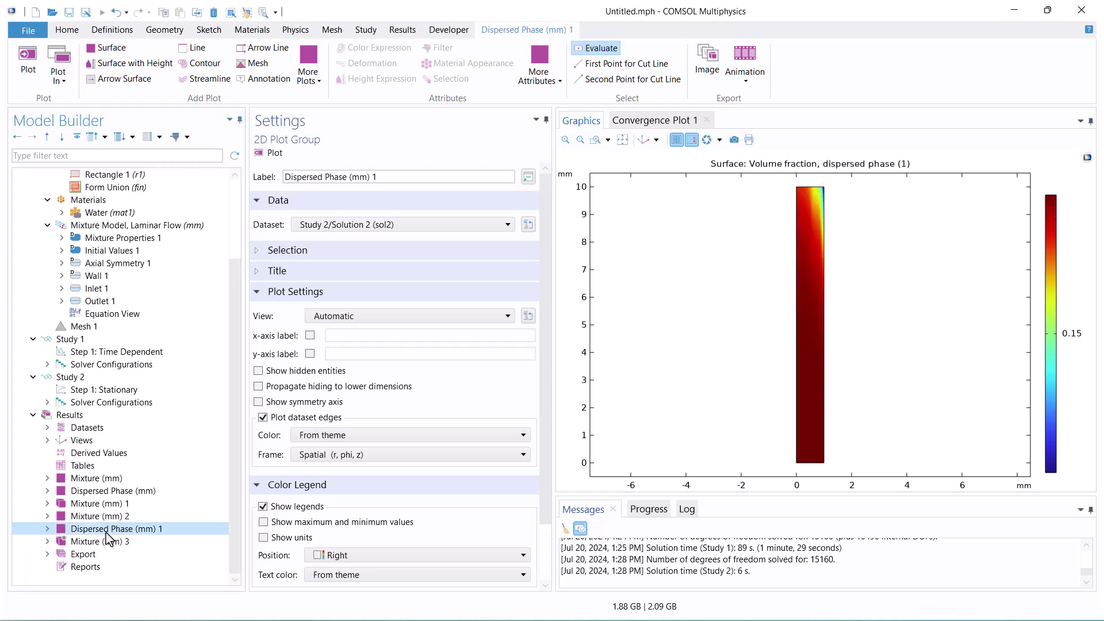
{"action": "left_click", "coordinate": [372, 228]}
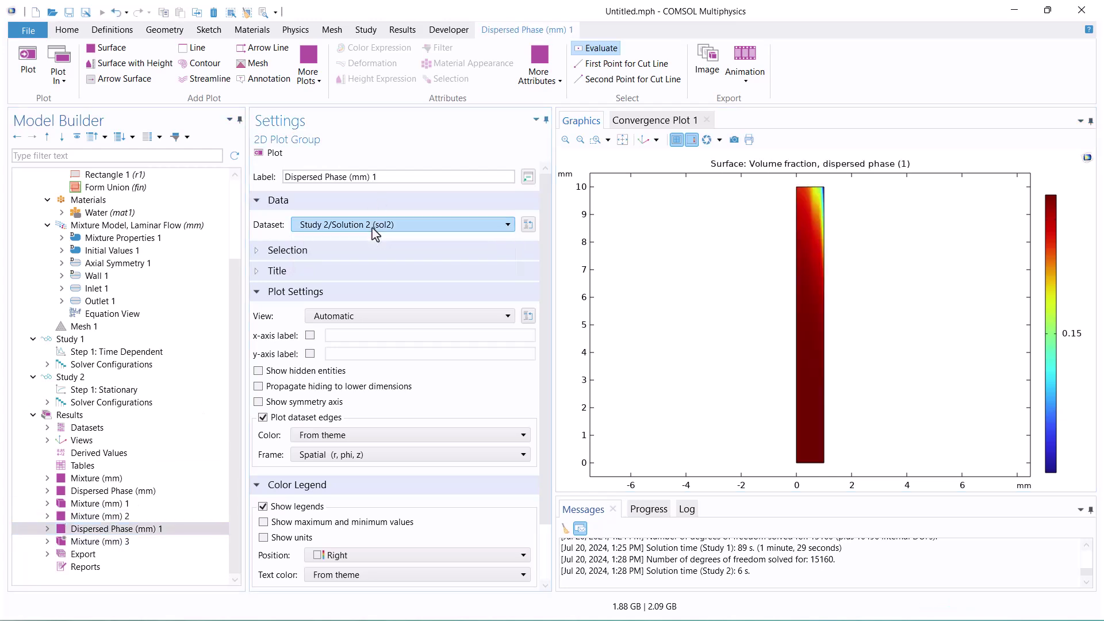
{"action": "left_click", "coordinate": [273, 154]}
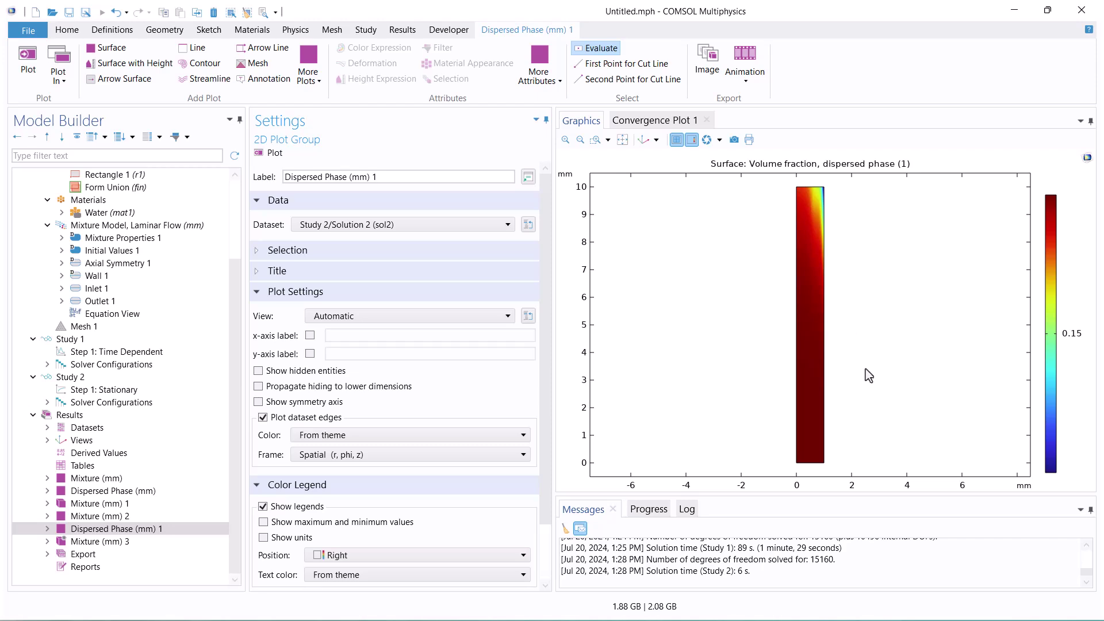
{"action": "left_click", "coordinate": [141, 517]}
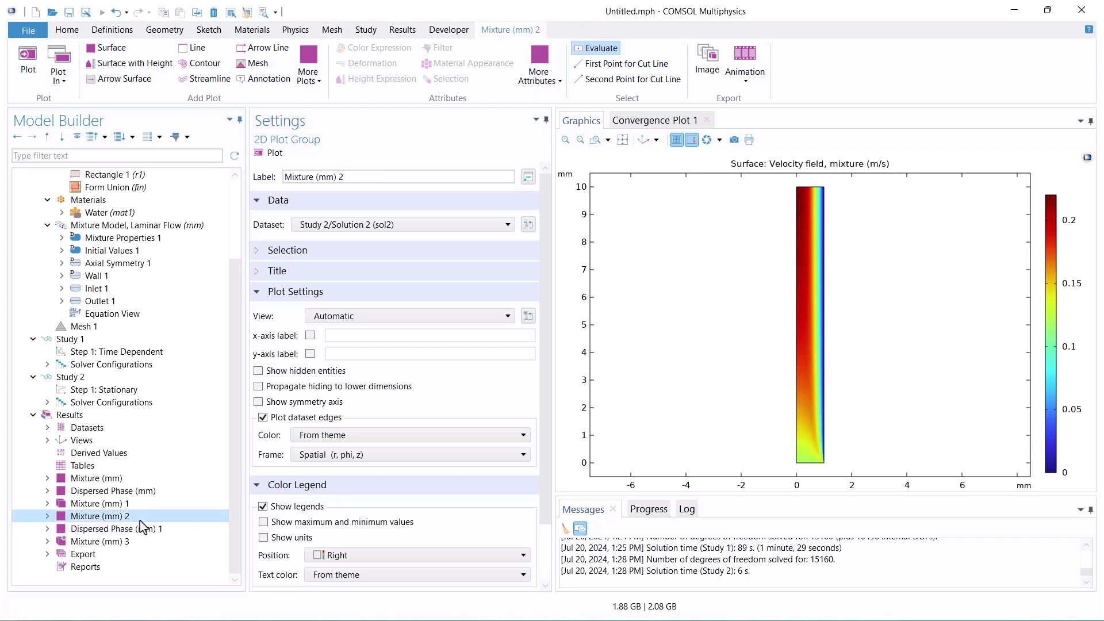
Step: Add a Line Average derived value of pressure p on the bottom boundary (2) and evaluate it for Study 1/Solution 1
{"action": "left_click", "coordinate": [81, 453]}
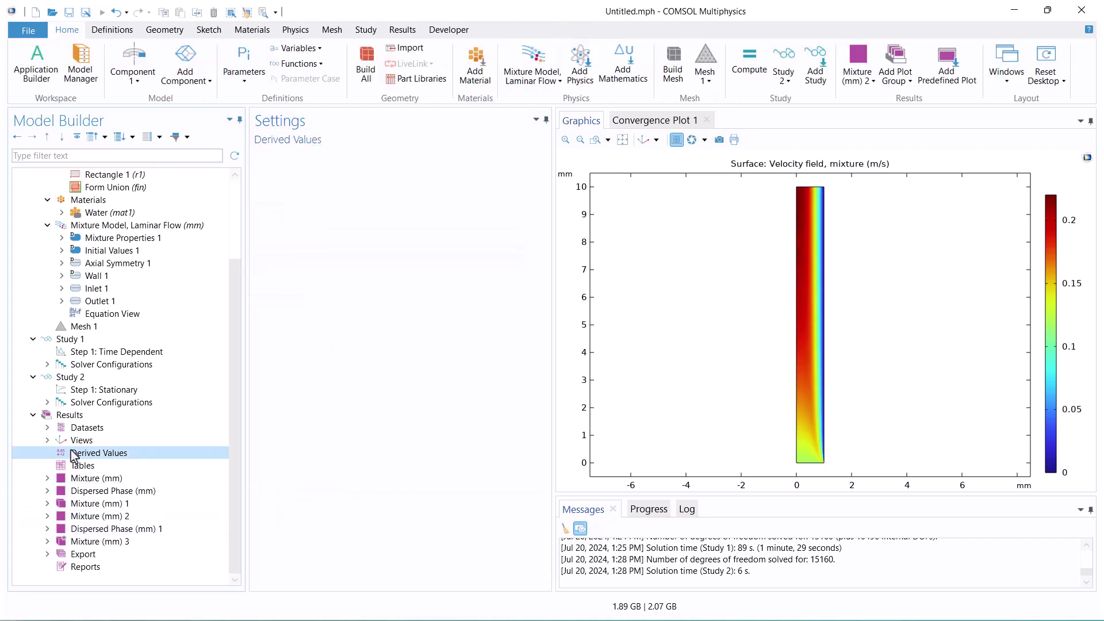
{"action": "right_click", "coordinate": [74, 451]}
{"action": "mouse_move", "coordinate": [223, 220]}
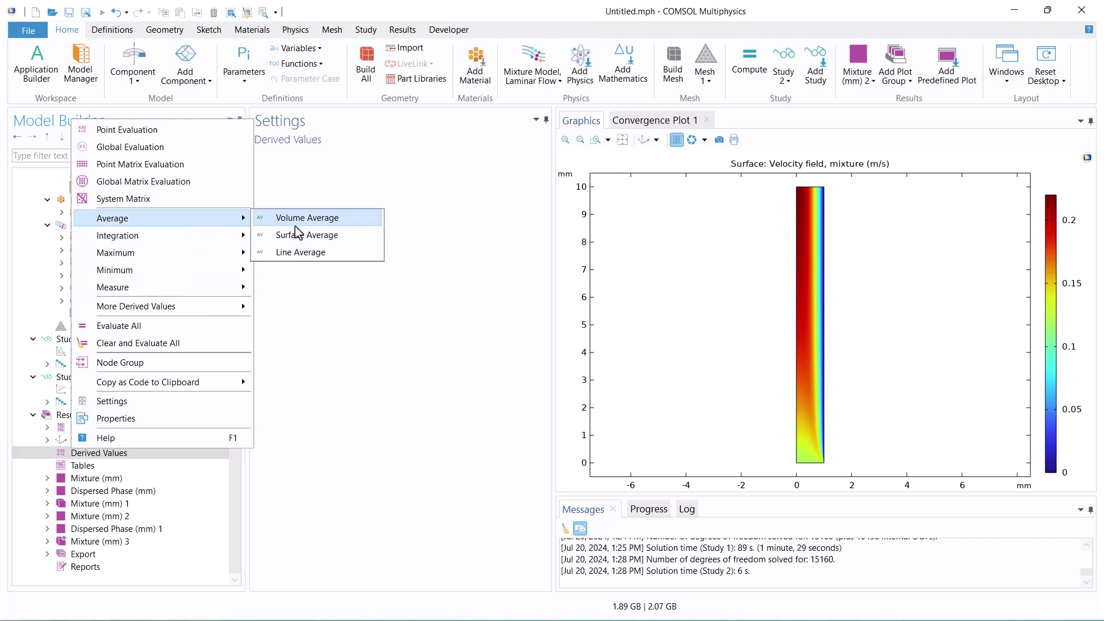
{"action": "left_click", "coordinate": [311, 256]}
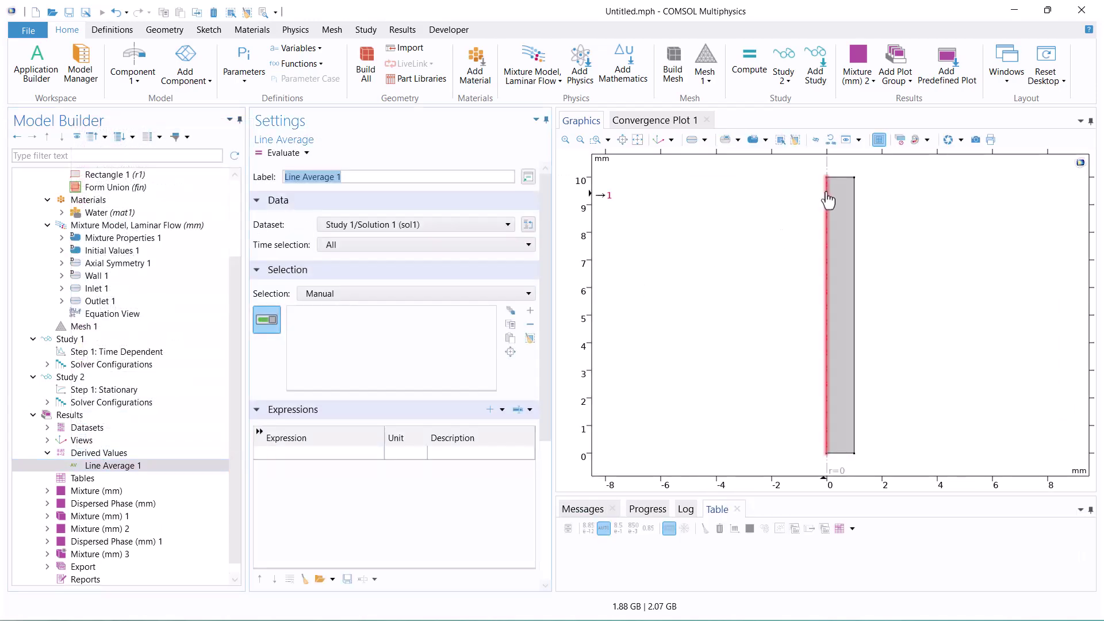
{"action": "left_click", "coordinate": [841, 454]}
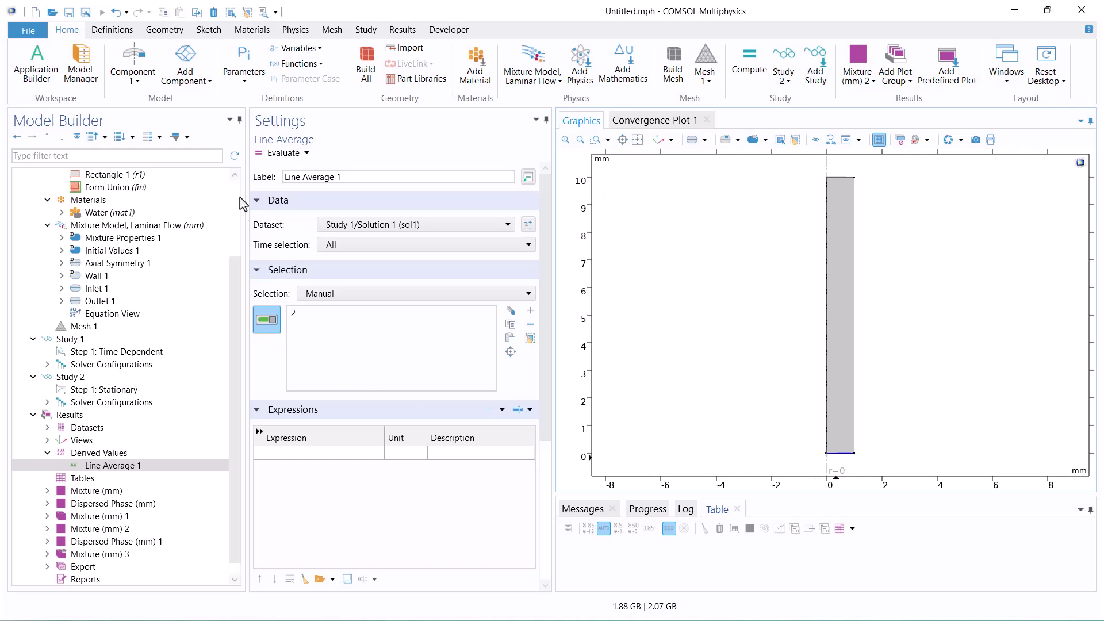
{"action": "left_click", "coordinate": [323, 453]}
{"action": "type", "text": "p"}
{"action": "left_click", "coordinate": [277, 157]}
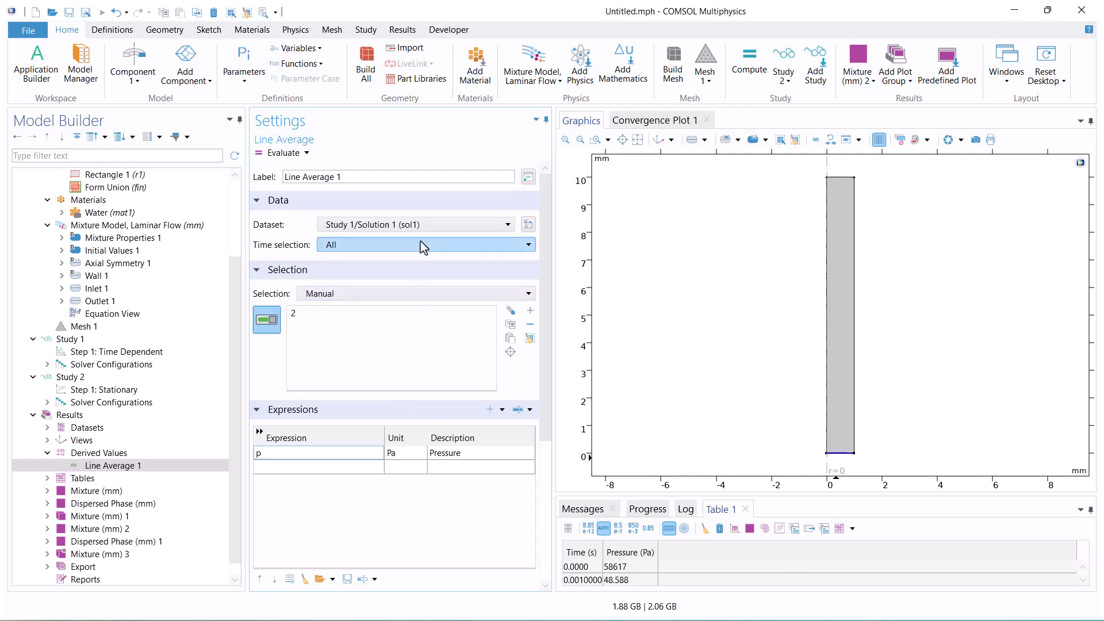
Step: Set the line average's dataset to Study 2/Solution 2
{"action": "left_click", "coordinate": [423, 225]}
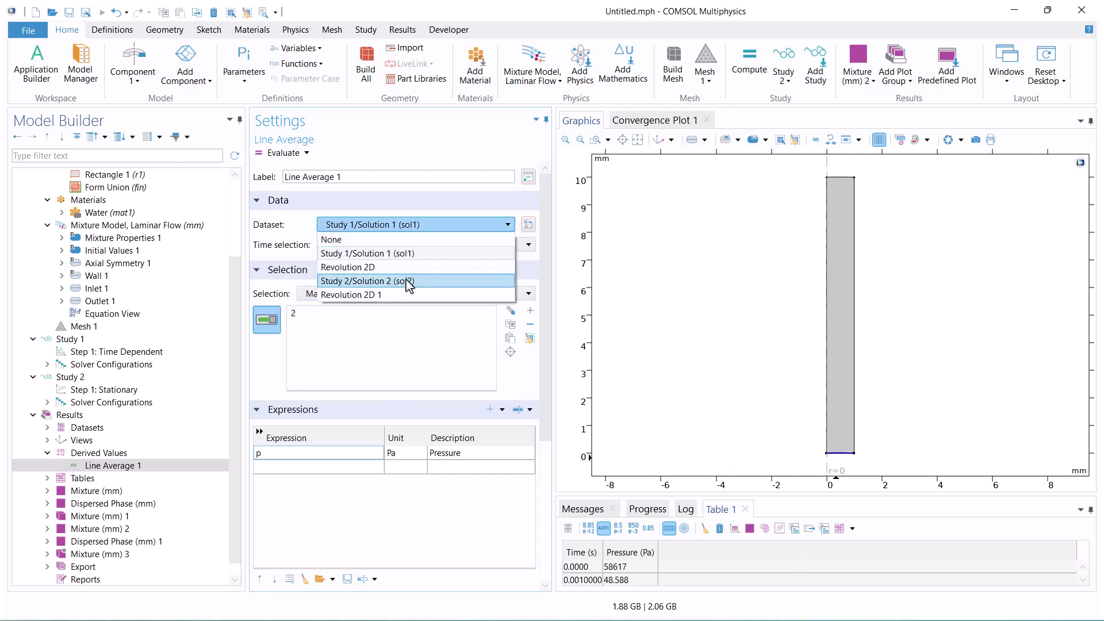
{"action": "left_click", "coordinate": [369, 253]}
{"action": "left_click", "coordinate": [412, 226]}
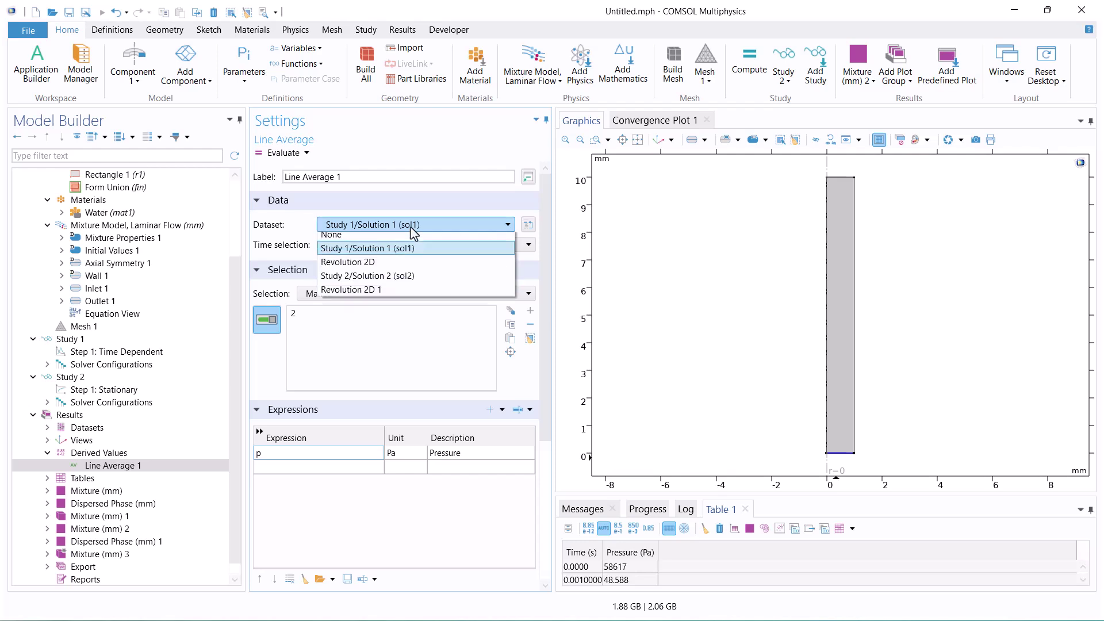
{"action": "left_click", "coordinate": [415, 276]}
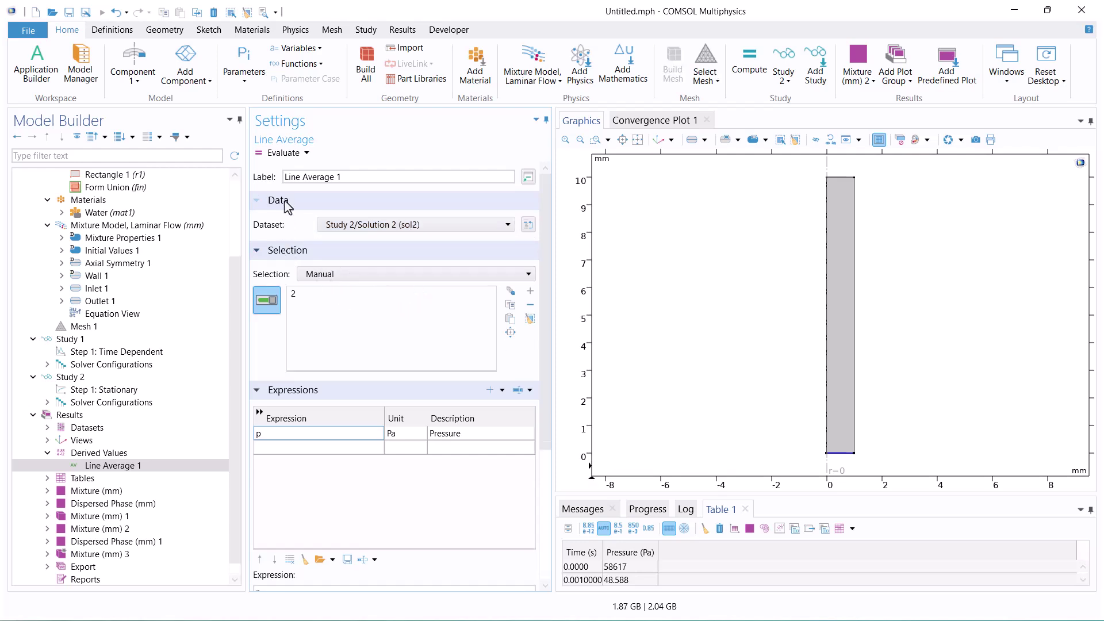
Step: Clear the old results table and evaluate the stationary average pressure on the bottom boundary and on the top boundary (3)
{"action": "left_click", "coordinate": [721, 532]}
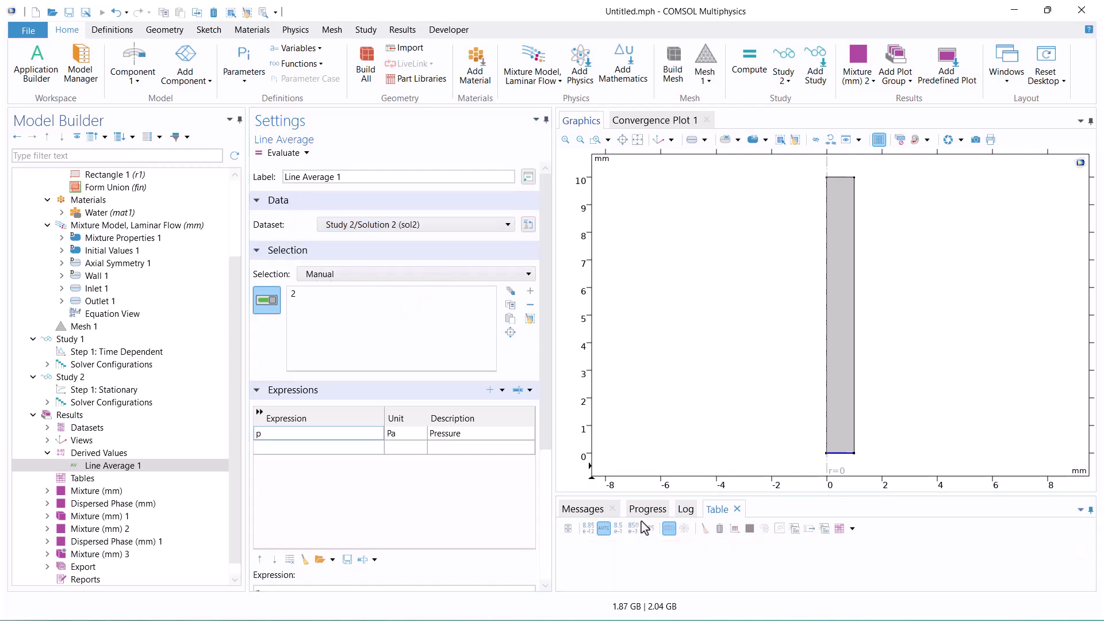
{"action": "left_click", "coordinate": [287, 156]}
{"action": "left_click", "coordinate": [597, 570]}
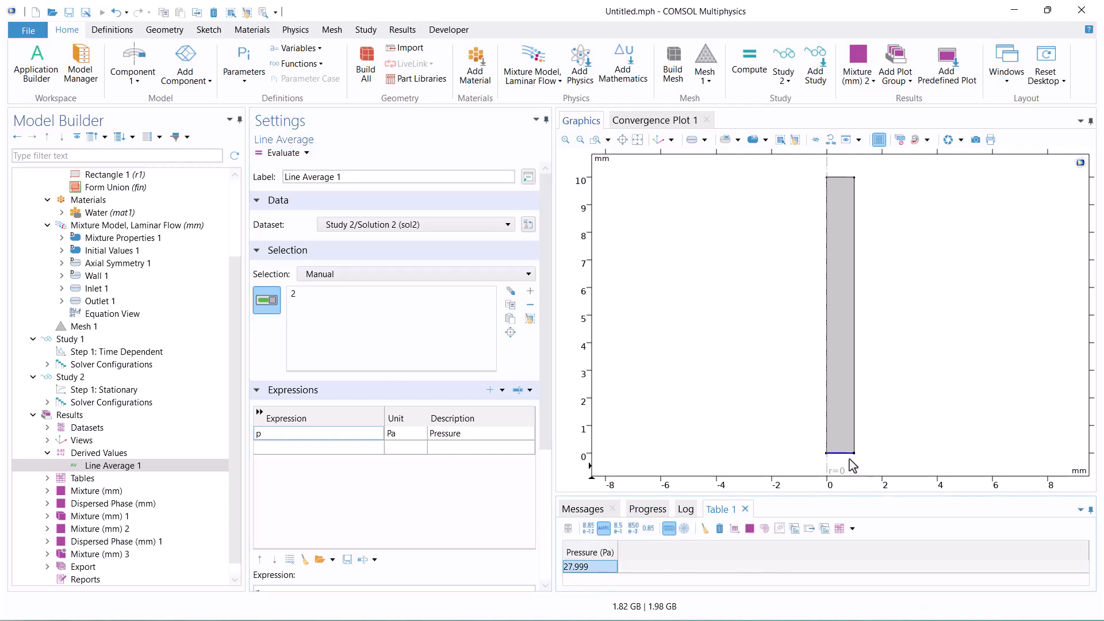
{"action": "left_click", "coordinate": [839, 178]}
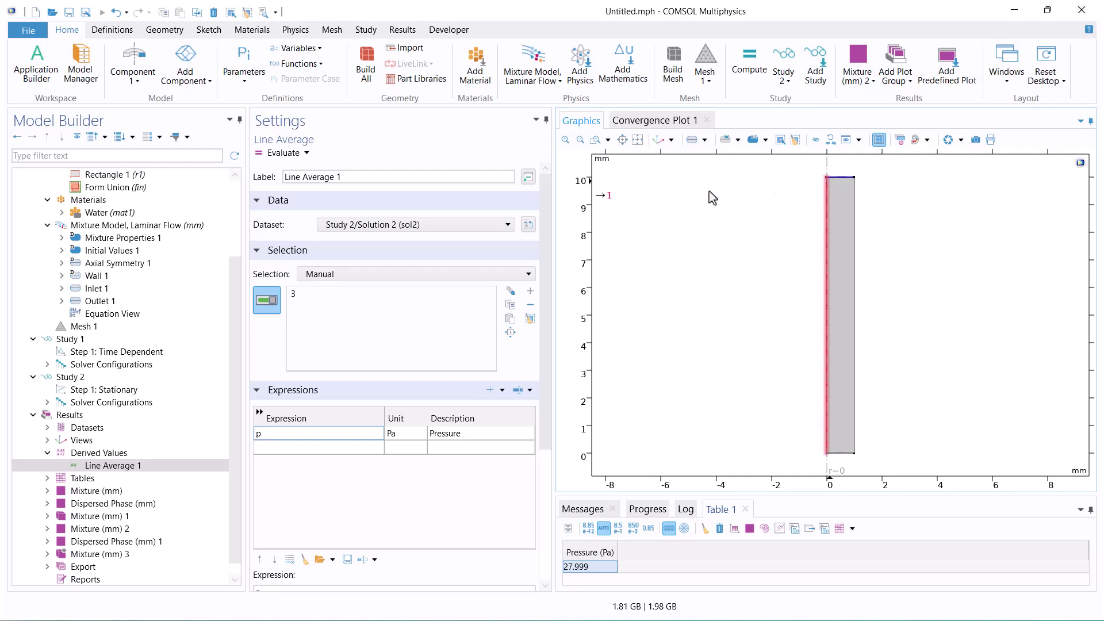
{"action": "left_click", "coordinate": [284, 153]}
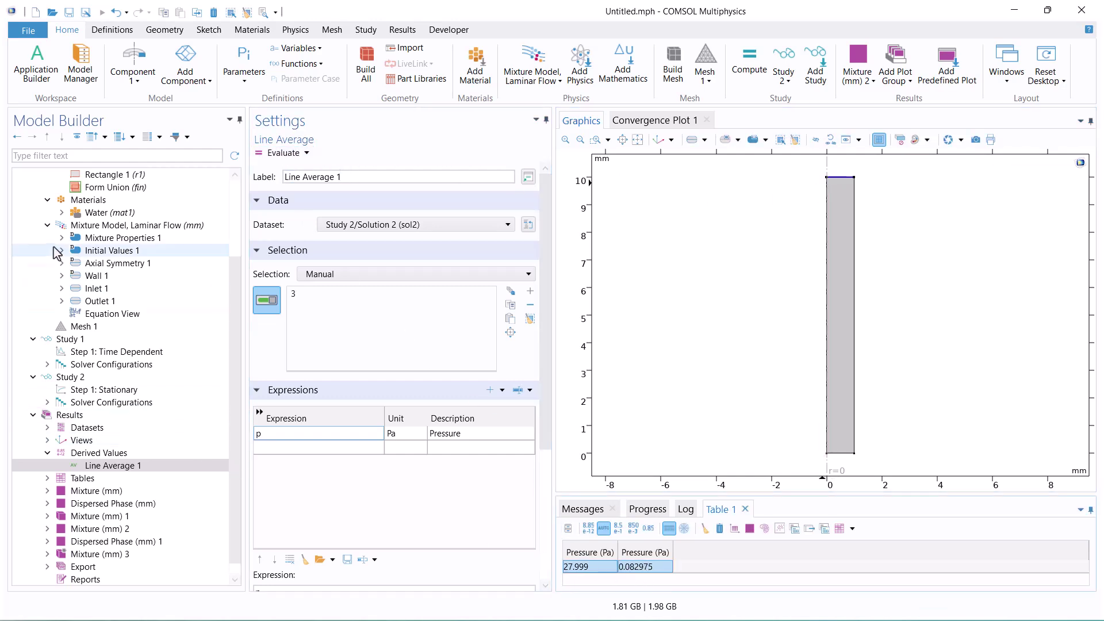
Step: Add an Average nonlocal coupling to the component definitions and apply it to the bottom boundary
{"action": "left_click", "coordinate": [47, 225]}
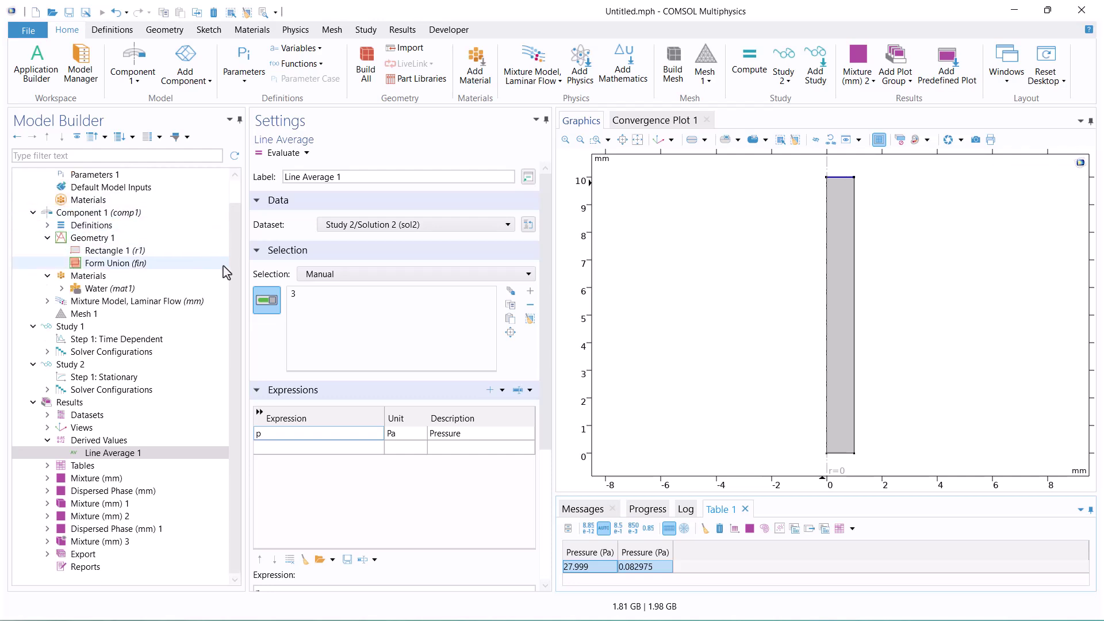
{"action": "scroll", "coordinate": [230, 274], "scroll_direction": "up", "scroll_amount": 1}
{"action": "left_click", "coordinate": [47, 251]}
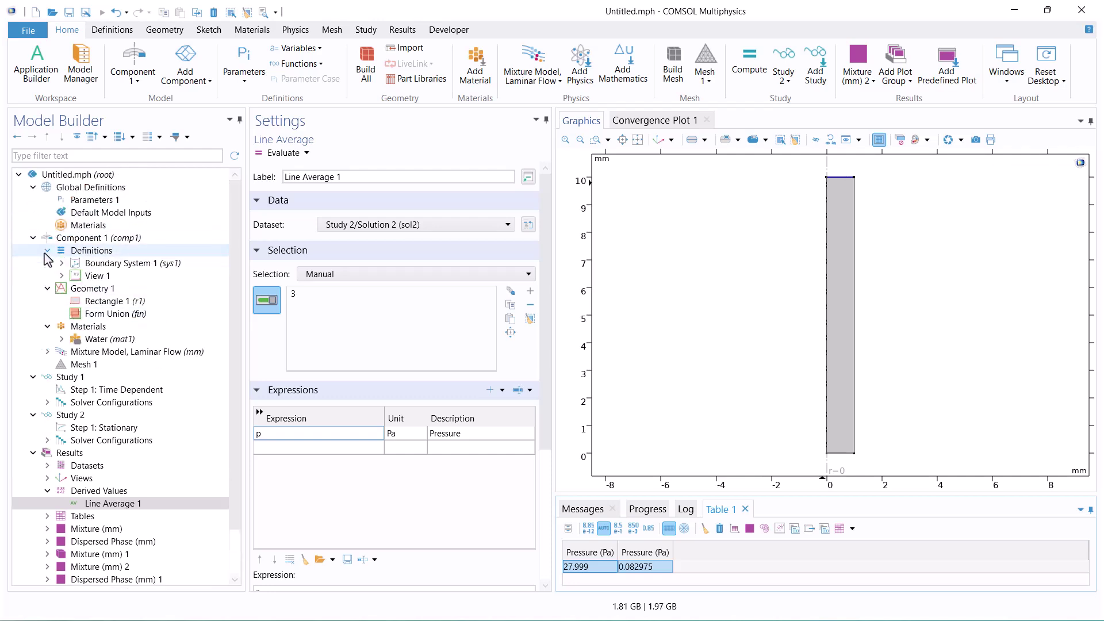
{"action": "left_click", "coordinate": [94, 253]}
{"action": "right_click", "coordinate": [90, 255]}
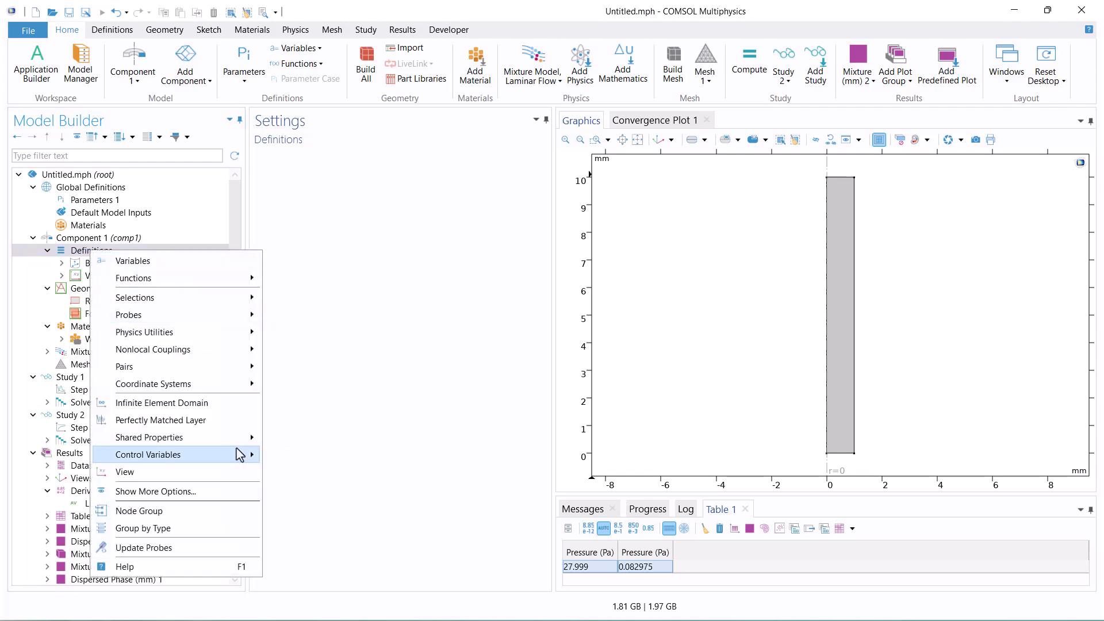
{"action": "mouse_move", "coordinate": [209, 355]}
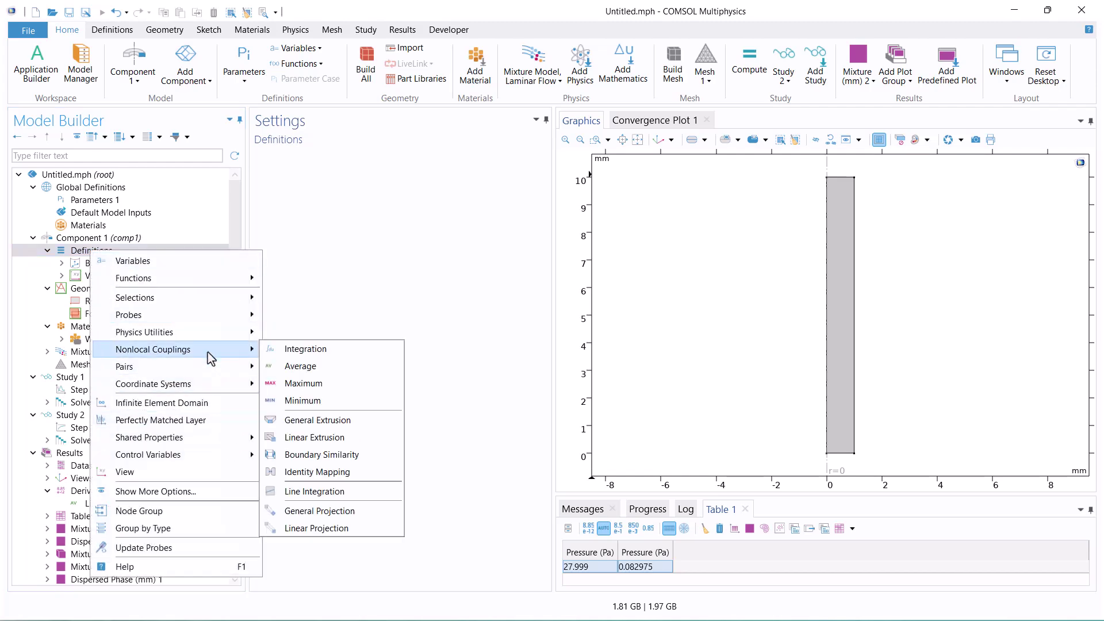
{"action": "left_click", "coordinate": [296, 366]}
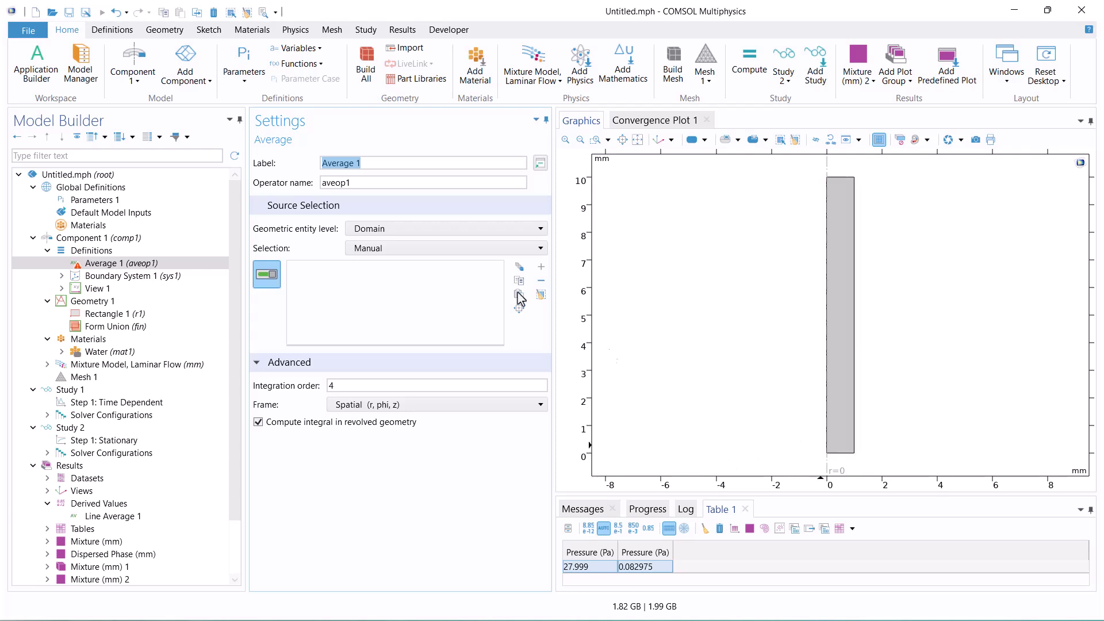
{"action": "left_click", "coordinate": [436, 233]}
{"action": "left_click", "coordinate": [413, 256]}
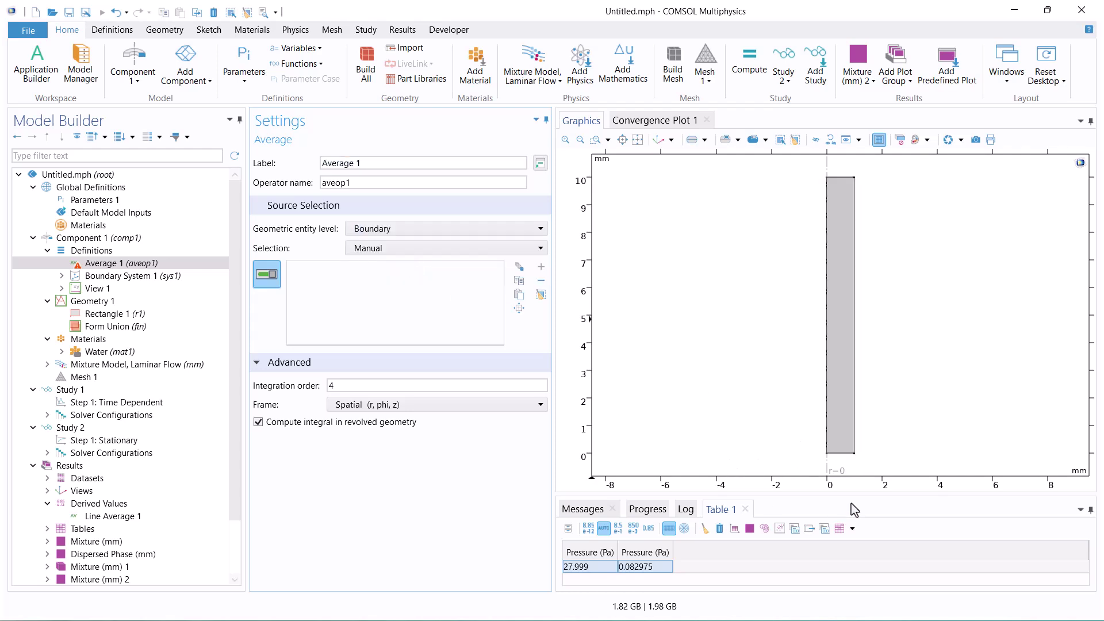
{"action": "left_click", "coordinate": [839, 457]}
Step: Add a Variables node to the component definitions and define pin as aveop1(p), using the first average's operator name
{"action": "double_click", "coordinate": [335, 183]}
{"action": "right_click", "coordinate": [335, 186]}
{"action": "left_click", "coordinate": [364, 194]}
{"action": "left_click", "coordinate": [95, 252]}
{"action": "right_click", "coordinate": [98, 253]}
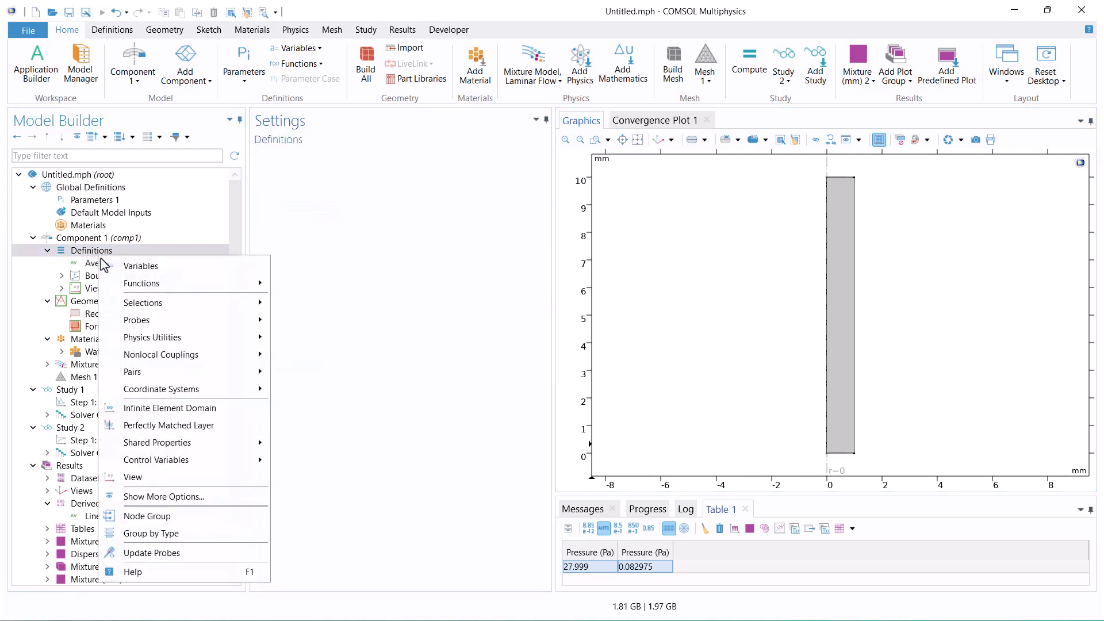
{"action": "left_click", "coordinate": [113, 268]}
{"action": "left_click", "coordinate": [275, 309]}
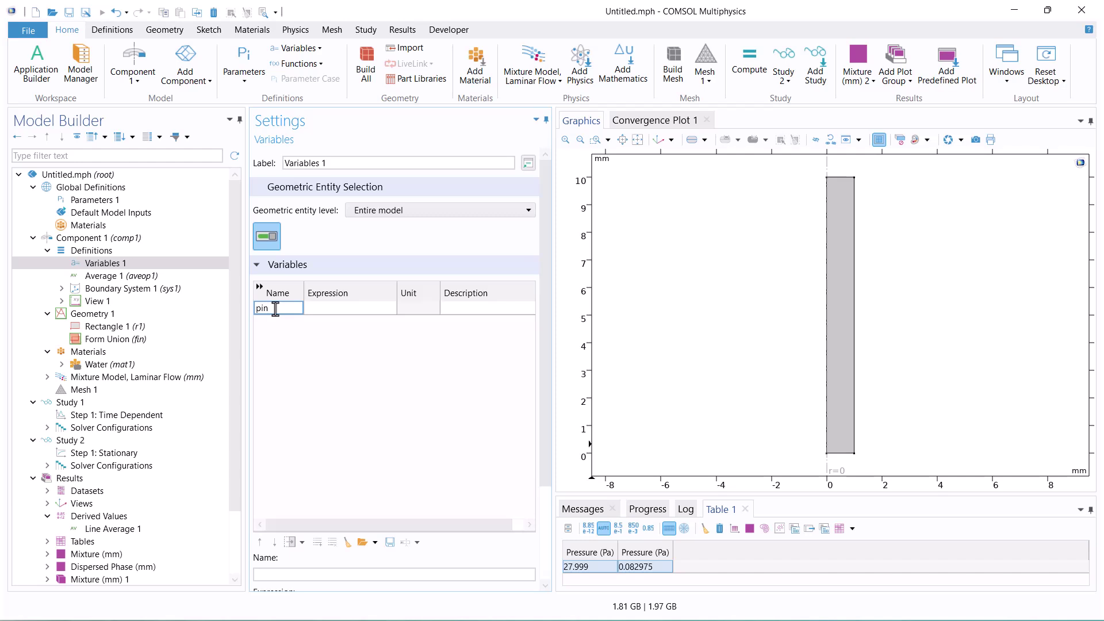
{"action": "left_click", "coordinate": [322, 309]}
{"action": "type", "text": "aveop1"}
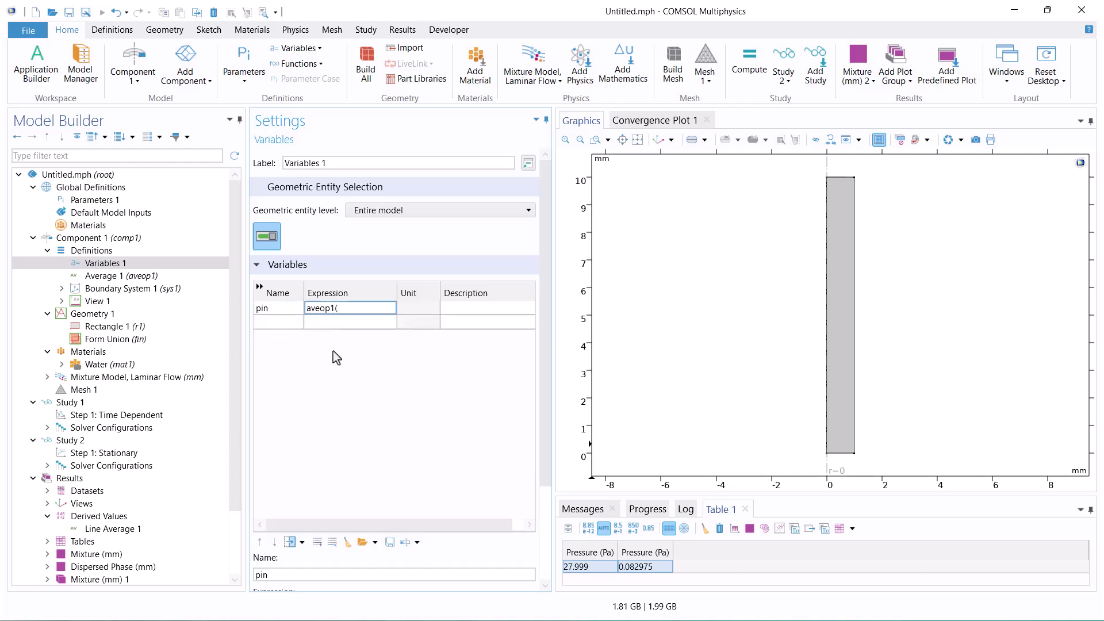
{"action": "type", "text": "(p)"}
{"action": "key", "text": "Return"}
{"action": "left_click", "coordinate": [266, 322]}
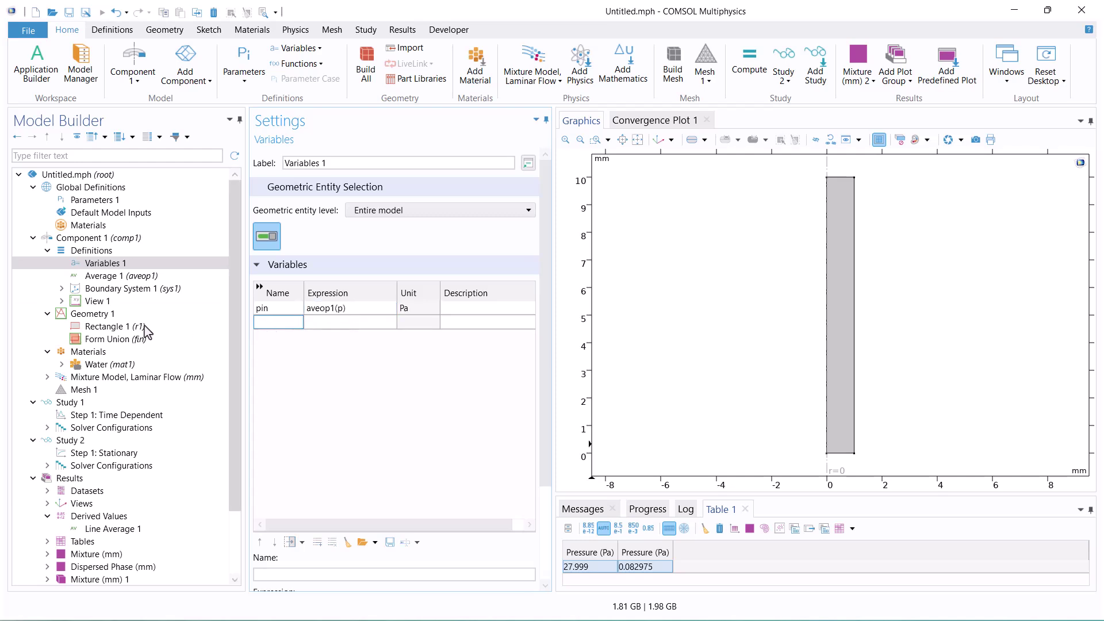
Step: Add a second Average nonlocal coupling at boundary level and apply it to the top boundary (3)
{"action": "left_click", "coordinate": [106, 253]}
{"action": "right_click", "coordinate": [107, 253]}
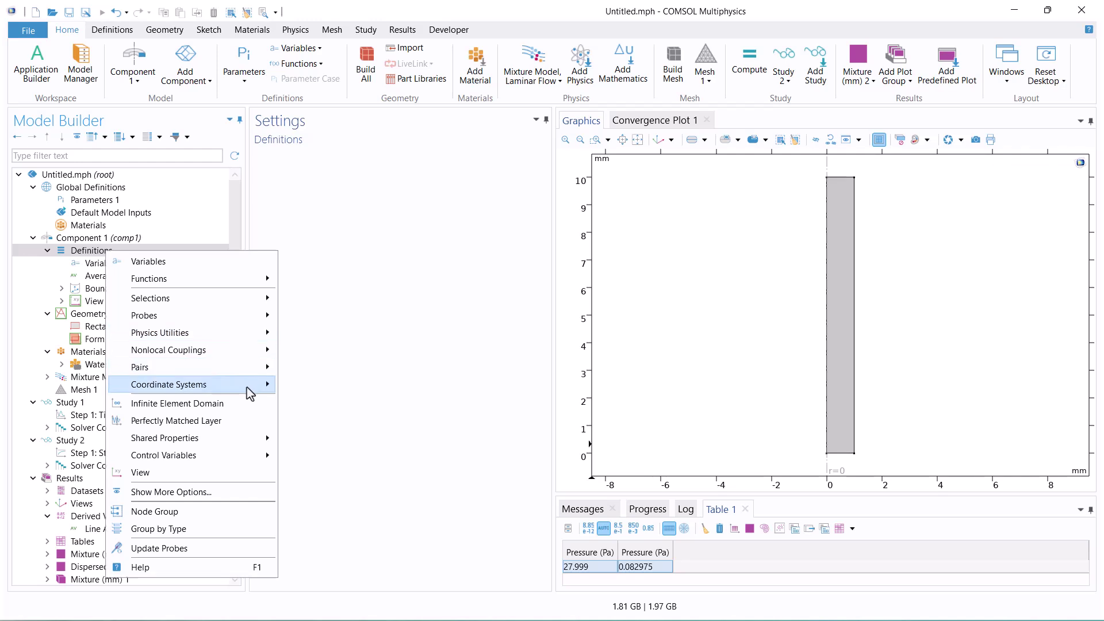
{"action": "mouse_move", "coordinate": [270, 351]}
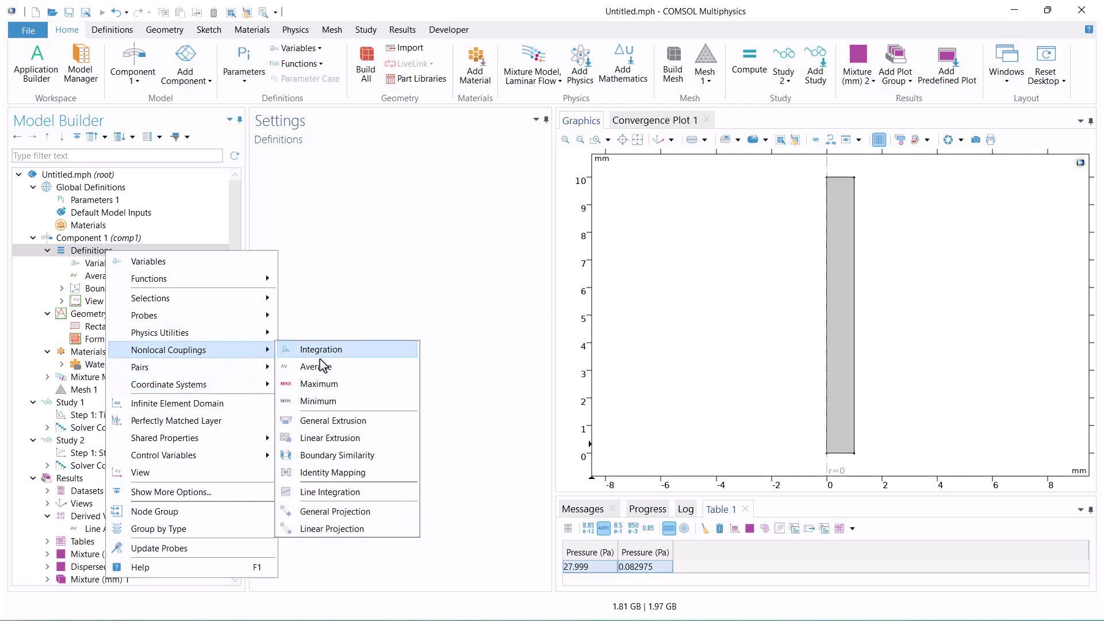
{"action": "left_click", "coordinate": [320, 362]}
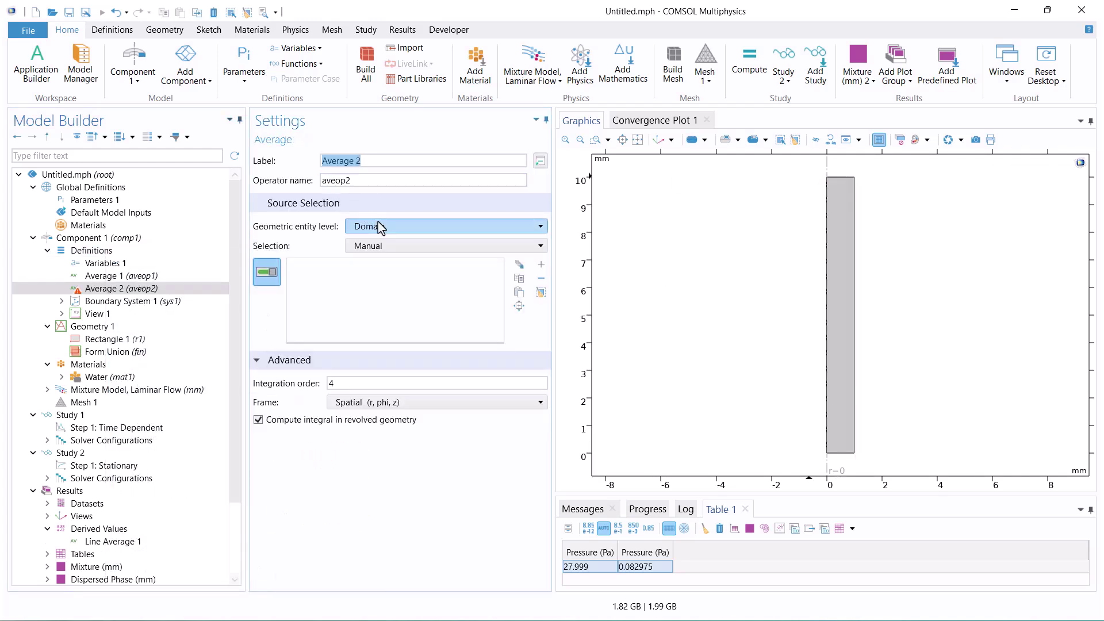
{"action": "left_click", "coordinate": [380, 226]}
{"action": "left_click", "coordinate": [379, 254]}
{"action": "left_click", "coordinate": [840, 193]}
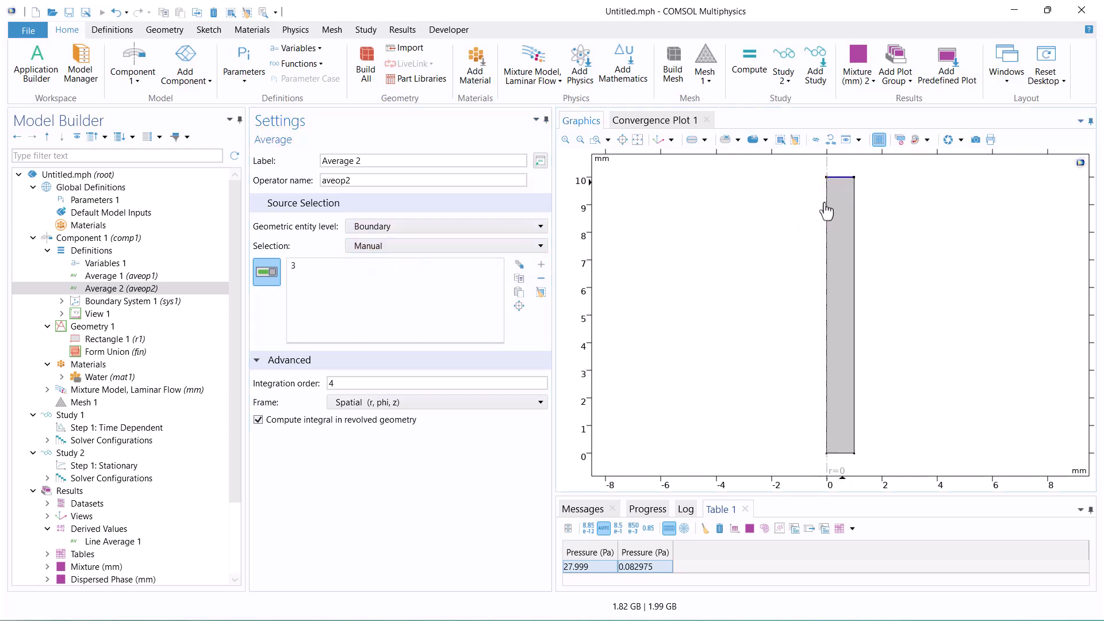
Step: Define the variable pout as aveop2(p) in Variables 1, using the second average's operator name
{"action": "double_click", "coordinate": [336, 181]}
{"action": "right_click", "coordinate": [325, 181]}
{"action": "left_click", "coordinate": [358, 192]}
{"action": "left_click", "coordinate": [128, 265]}
{"action": "left_click", "coordinate": [340, 320]}
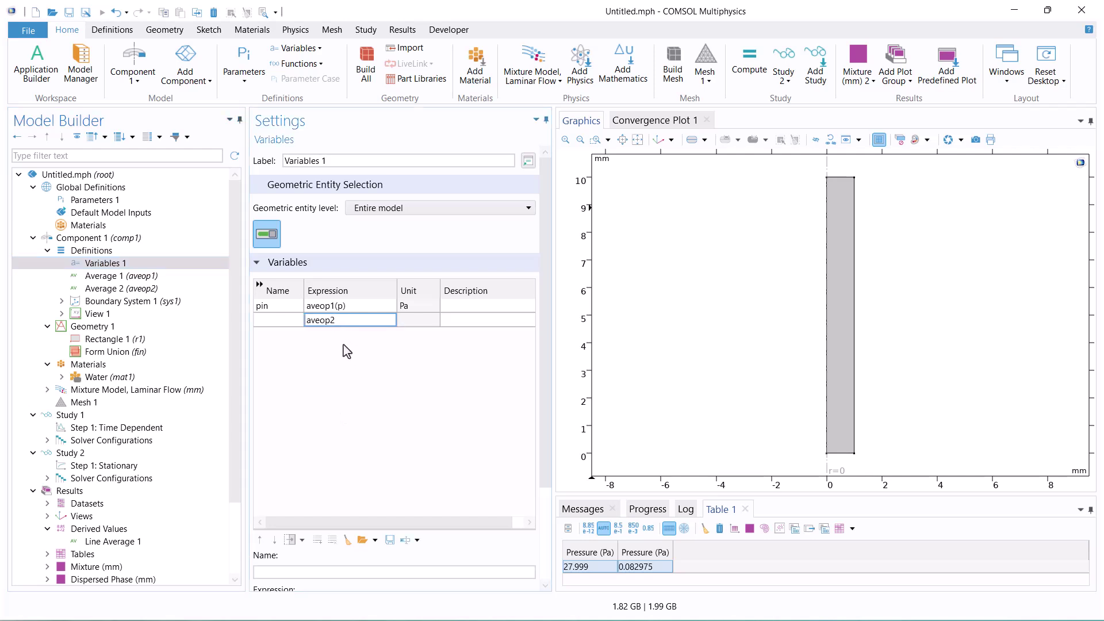
{"action": "type", "text": "(p)"}
{"action": "key", "text": "Return"}
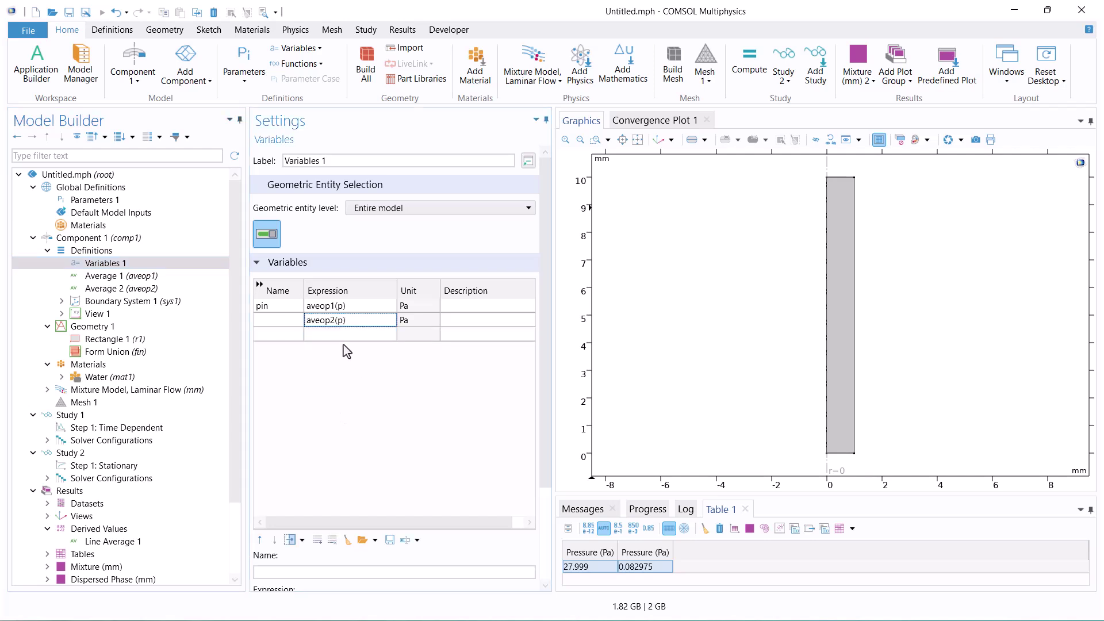
{"action": "left_click", "coordinate": [274, 319]}
{"action": "type", "text": "pout"}
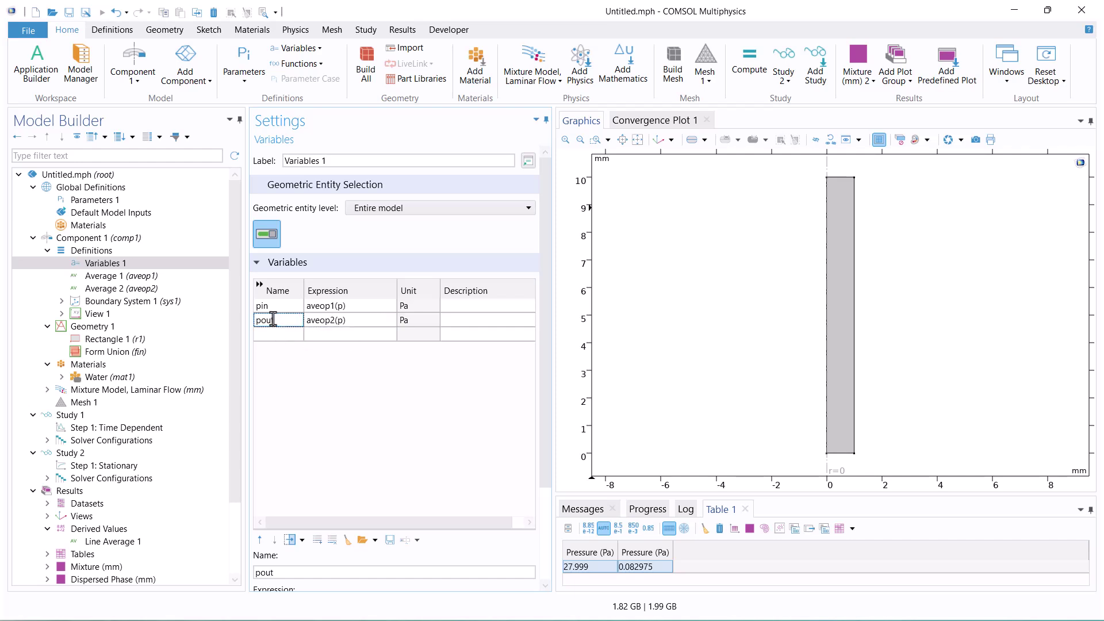
Step: Define the variable dp as pin-pout in Variables 1 with the description "Pressure drop"
{"action": "left_click", "coordinate": [268, 334]}
{"action": "left_click", "coordinate": [346, 334]}
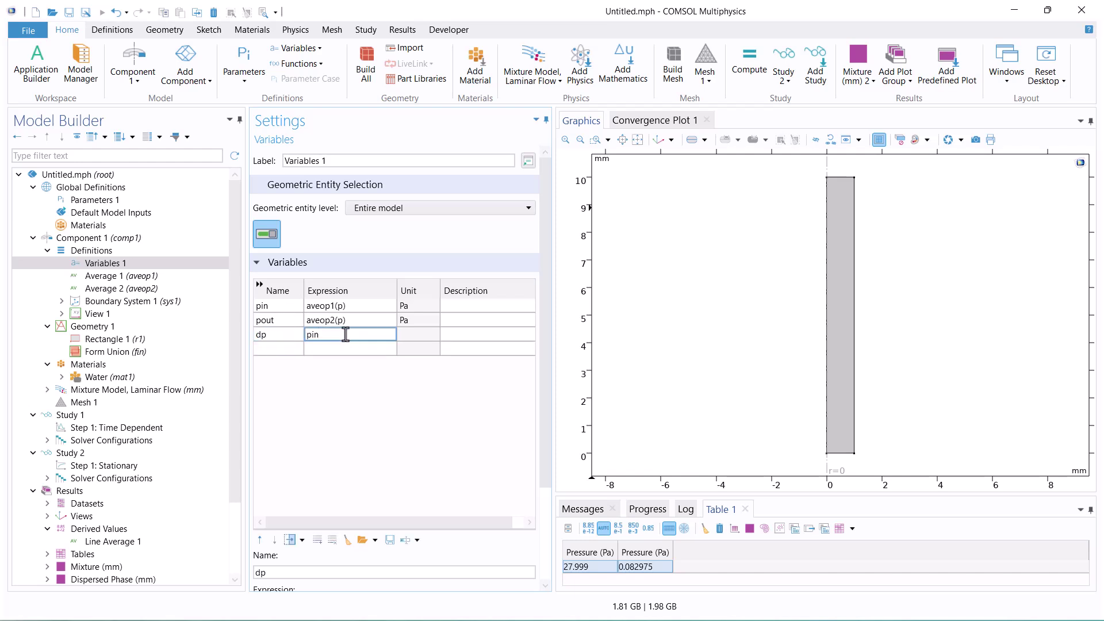
{"action": "type", "text": "pin-pout"}
{"action": "left_click", "coordinate": [268, 352]}
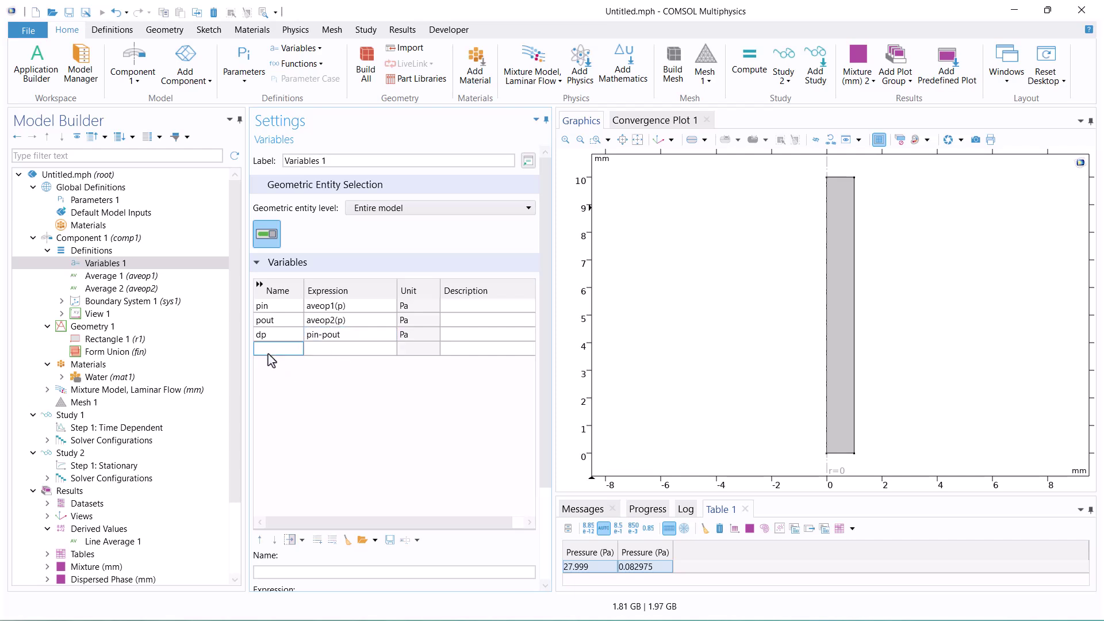
{"action": "left_click", "coordinate": [448, 339]}
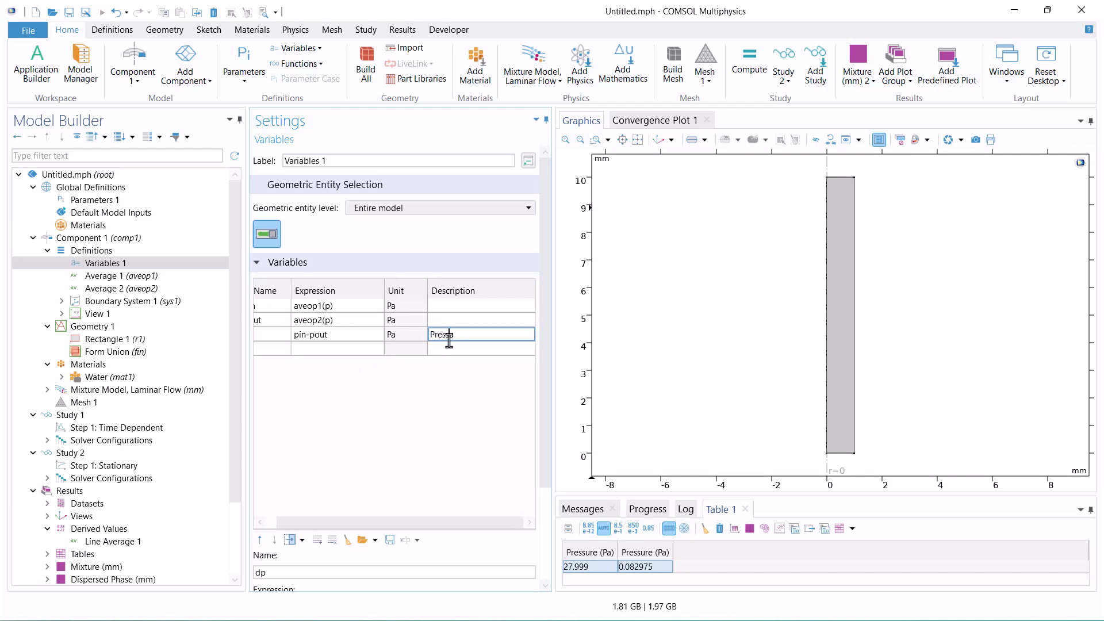
{"action": "type", "text": "Pressure drop"}
{"action": "key", "text": "Return"}
{"action": "left_click_drag", "start_coordinate": [367, 525], "coordinate": [355, 524]}
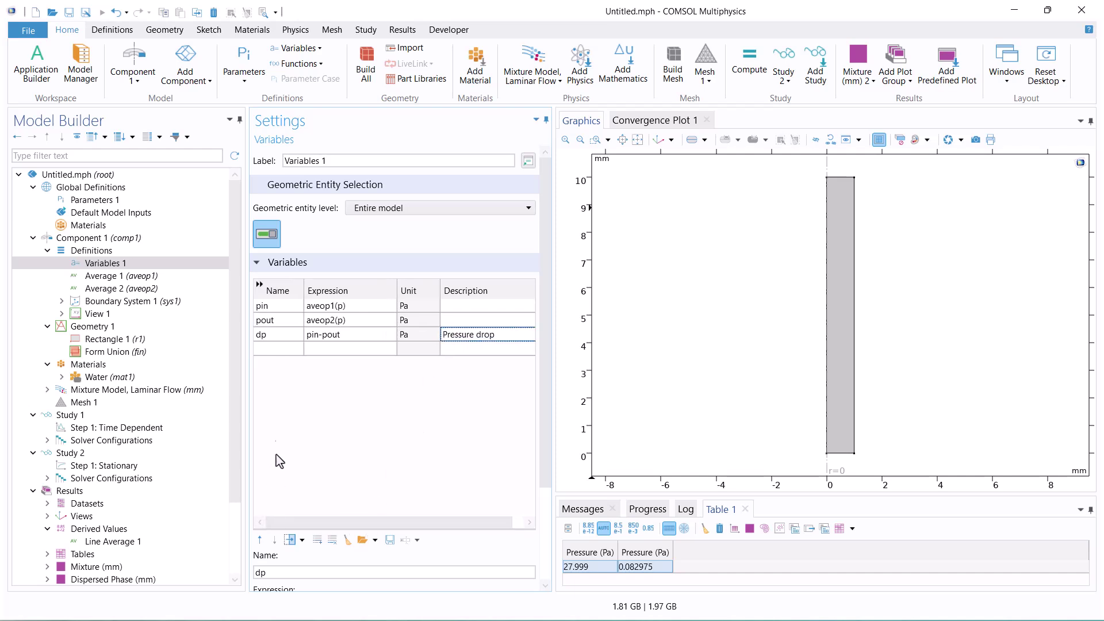
Step: Recompute the stationary step of Study 2 so its solution includes the new variables
{"action": "left_click_drag", "start_coordinate": [237, 432], "coordinate": [237, 536]}
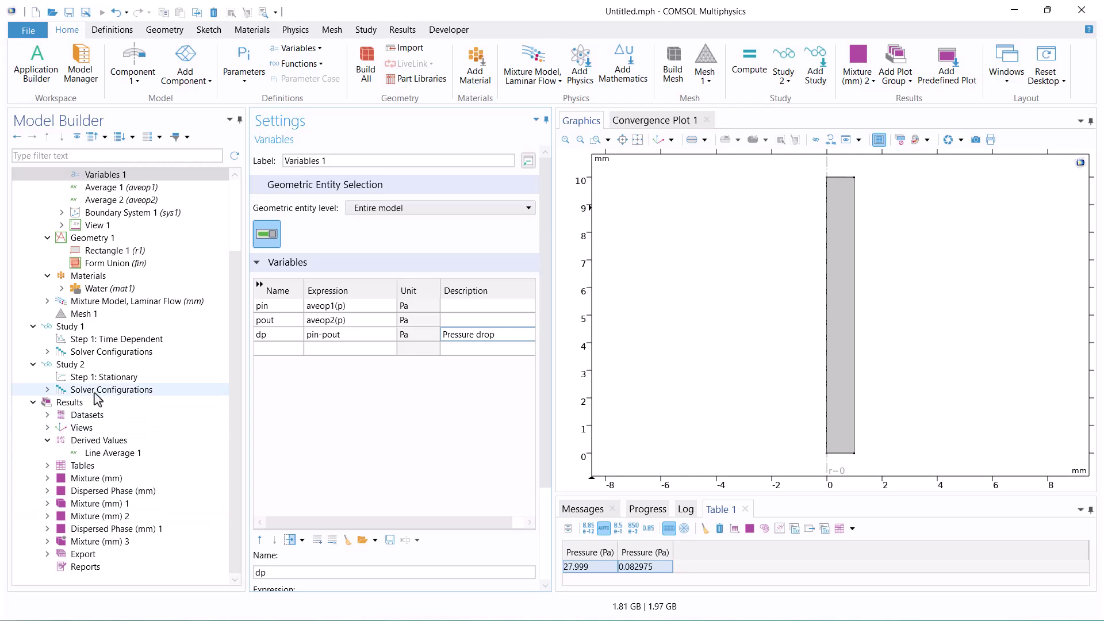
{"action": "left_click", "coordinate": [95, 378]}
{"action": "left_click", "coordinate": [279, 153]}
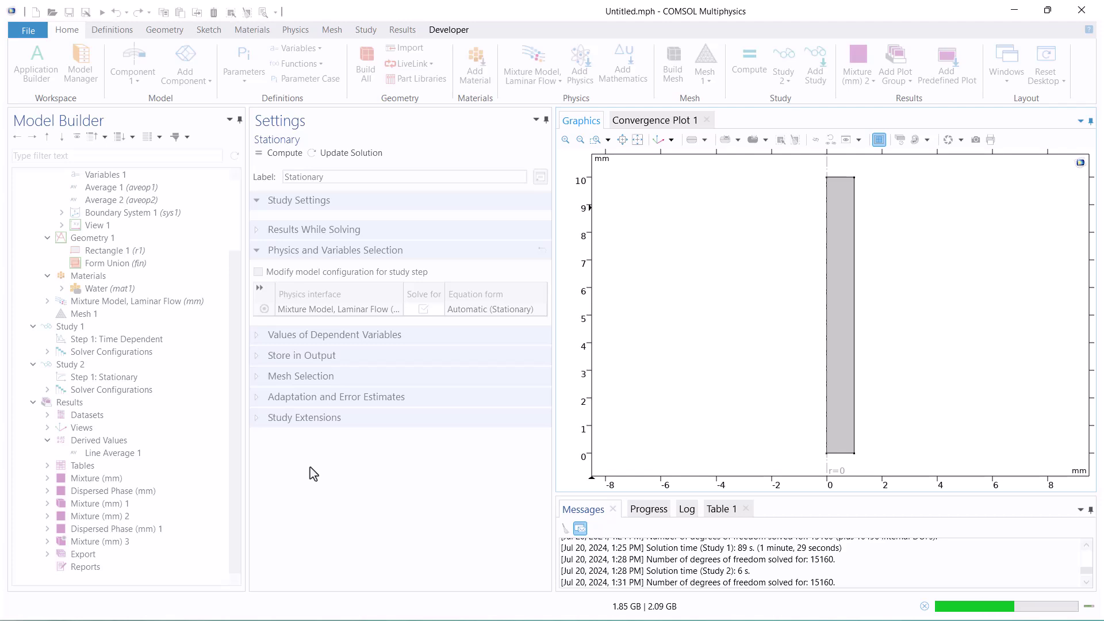
Step: Add a Global Evaluation under Derived Values with the expression dp and the dataset Study 2/Solution 2 (sol2)
{"action": "left_click", "coordinate": [47, 441]}
{"action": "left_click", "coordinate": [85, 459]}
{"action": "right_click", "coordinate": [57, 454]}
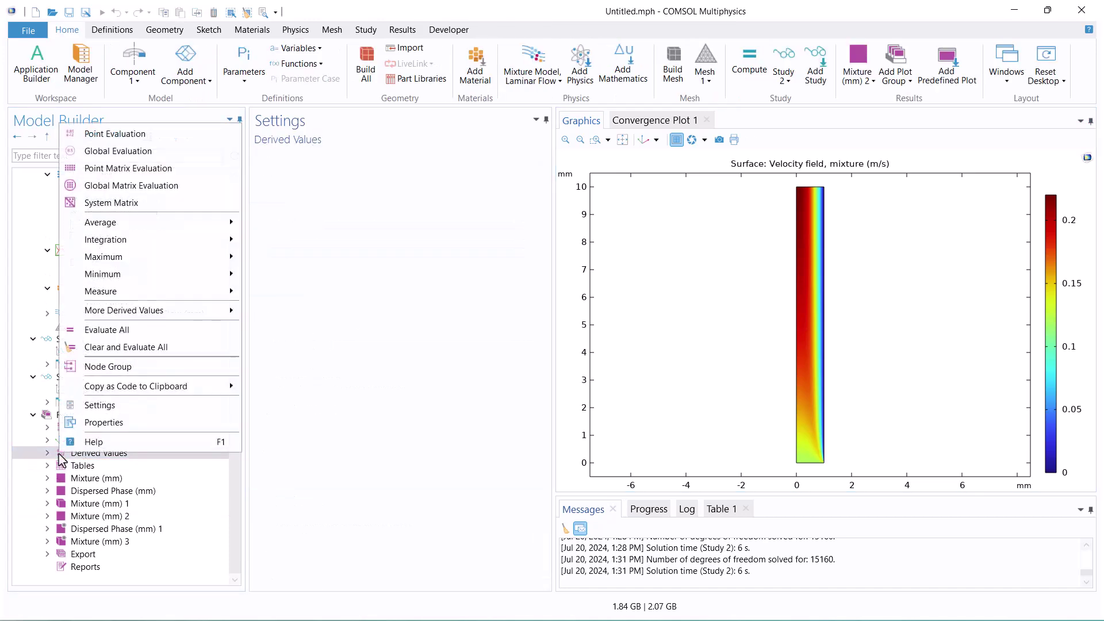
{"action": "left_click", "coordinate": [118, 150]}
{"action": "left_click", "coordinate": [322, 316]}
{"action": "type", "text": "dp"}
{"action": "key", "text": "Return"}
{"action": "left_click", "coordinate": [424, 224]}
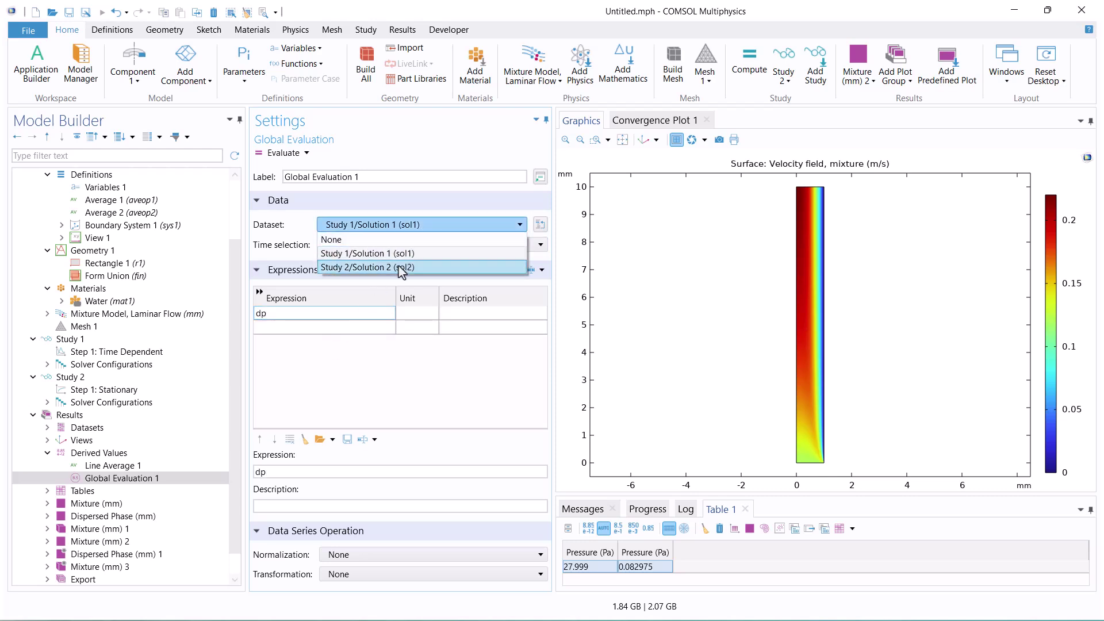
{"action": "left_click", "coordinate": [391, 268]}
Step: Delete the old results table and evaluate dp into a new one
{"action": "left_click", "coordinate": [735, 534]}
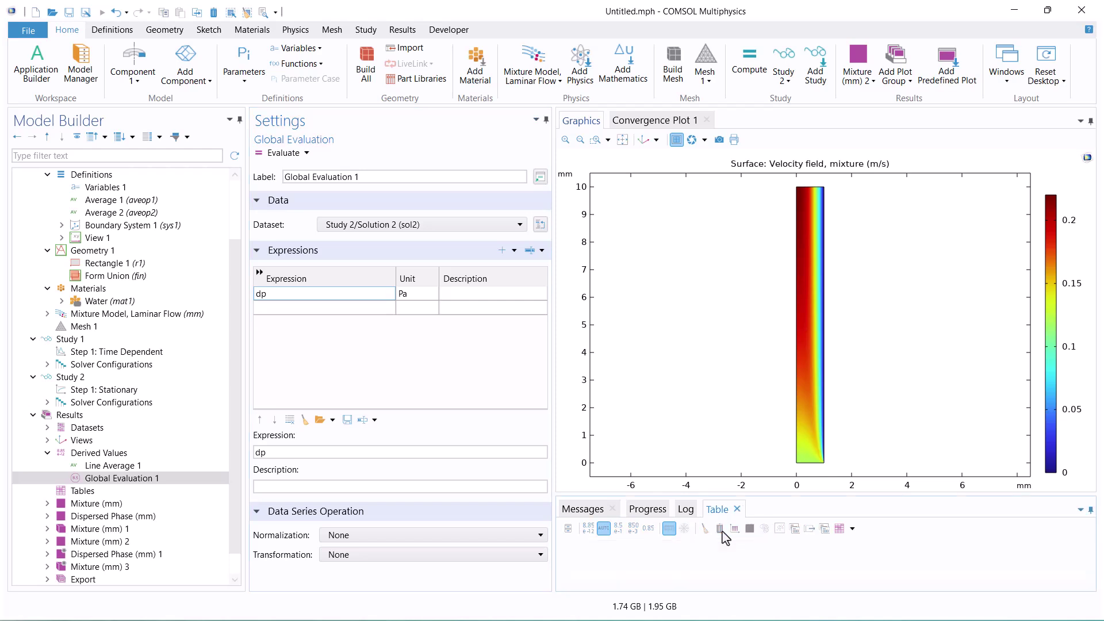
{"action": "left_click", "coordinate": [279, 153]}
{"action": "left_click", "coordinate": [574, 568]}
{"action": "left_click", "coordinate": [316, 309]}
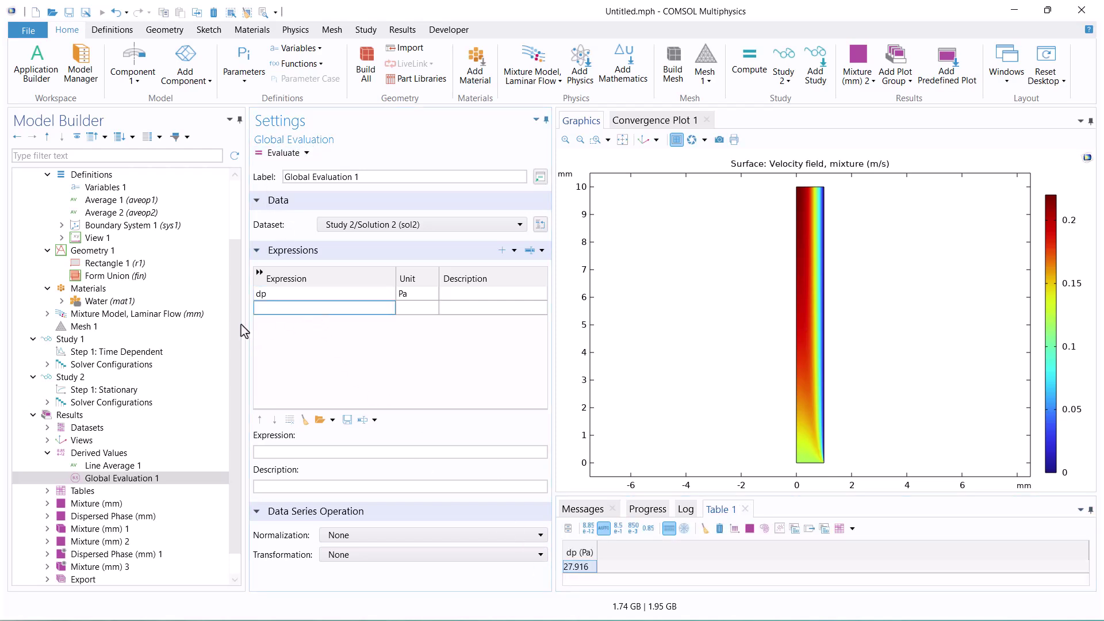
Step: Set the dispersed phase density in Mixture Properties 1 to 3000 kg/m³
{"action": "scroll", "coordinate": [240, 324], "scroll_direction": "up", "scroll_amount": 2}
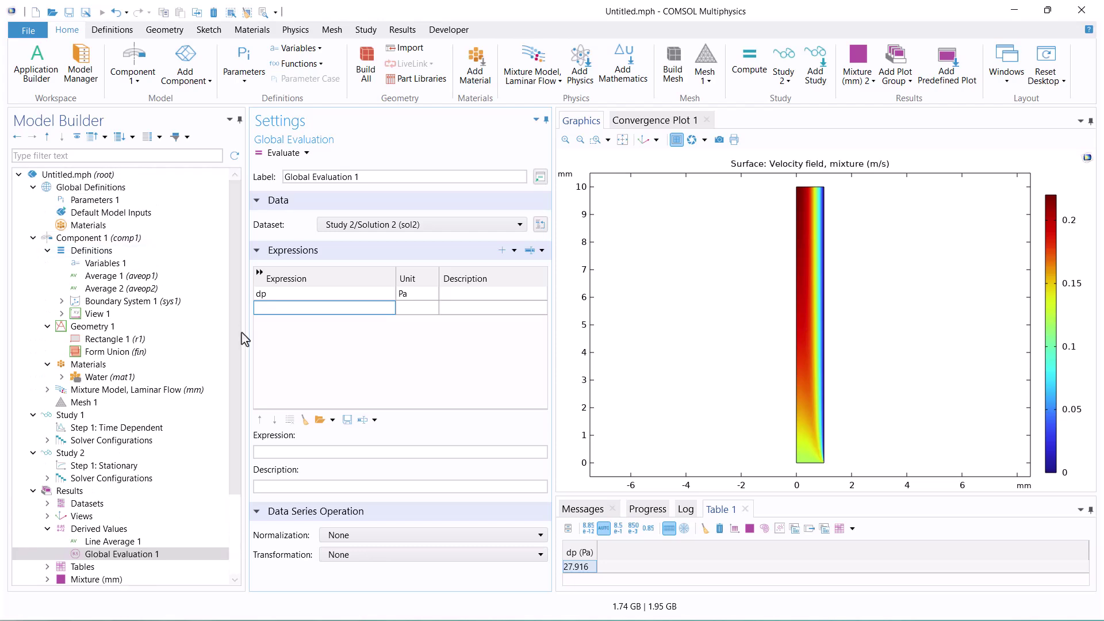
{"action": "left_click", "coordinate": [47, 390]}
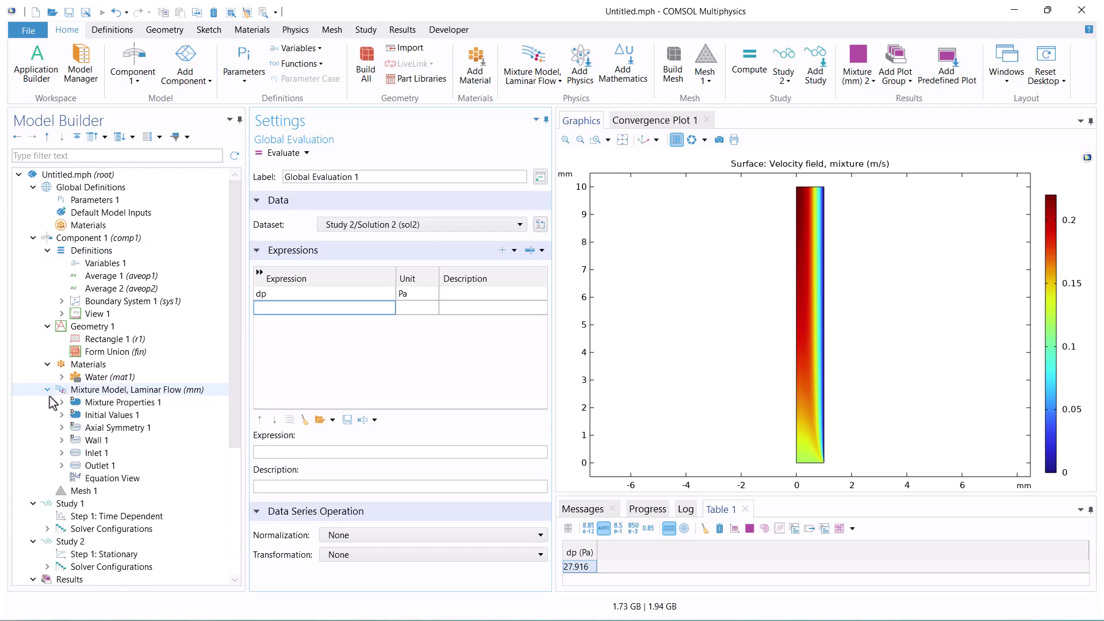
{"action": "left_click", "coordinate": [117, 403]}
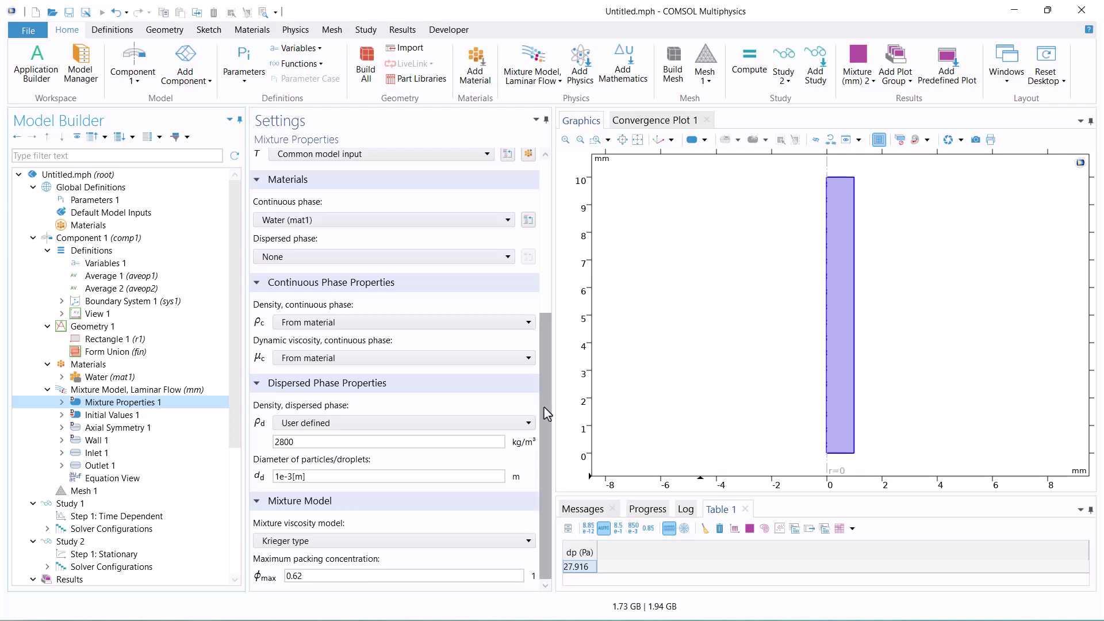
{"action": "left_click", "coordinate": [326, 442]}
{"action": "left_click_drag", "start_coordinate": [326, 443], "coordinate": [248, 443]}
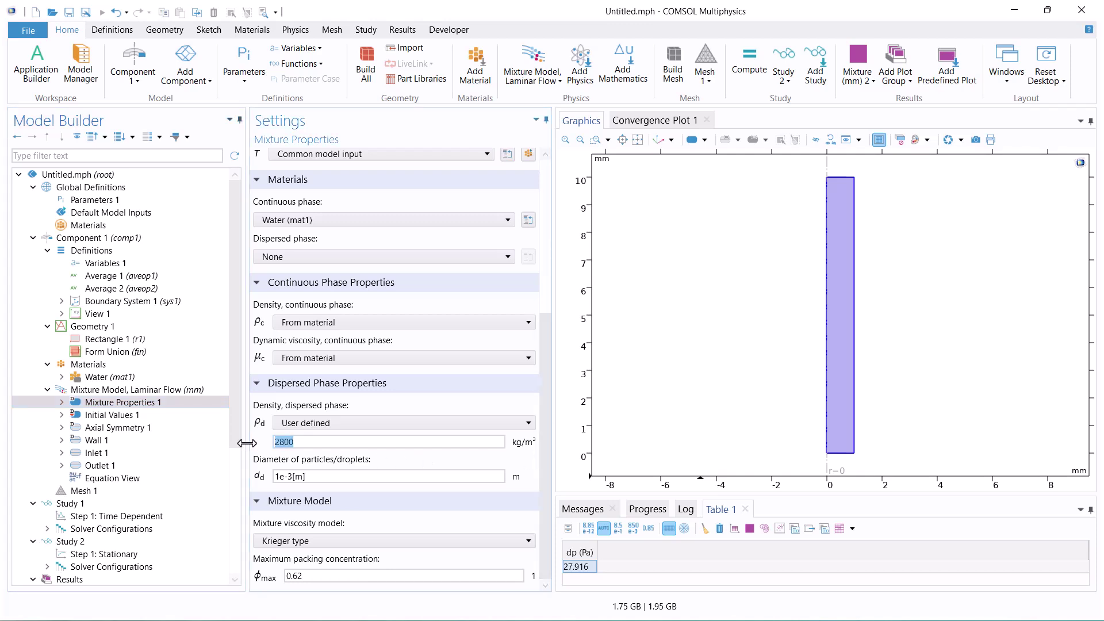
{"action": "type", "text": "3000"}
Step: Recompute the stationary step of Study 2 and evaluate dp again with Global Evaluation 1
{"action": "left_click", "coordinate": [100, 554]}
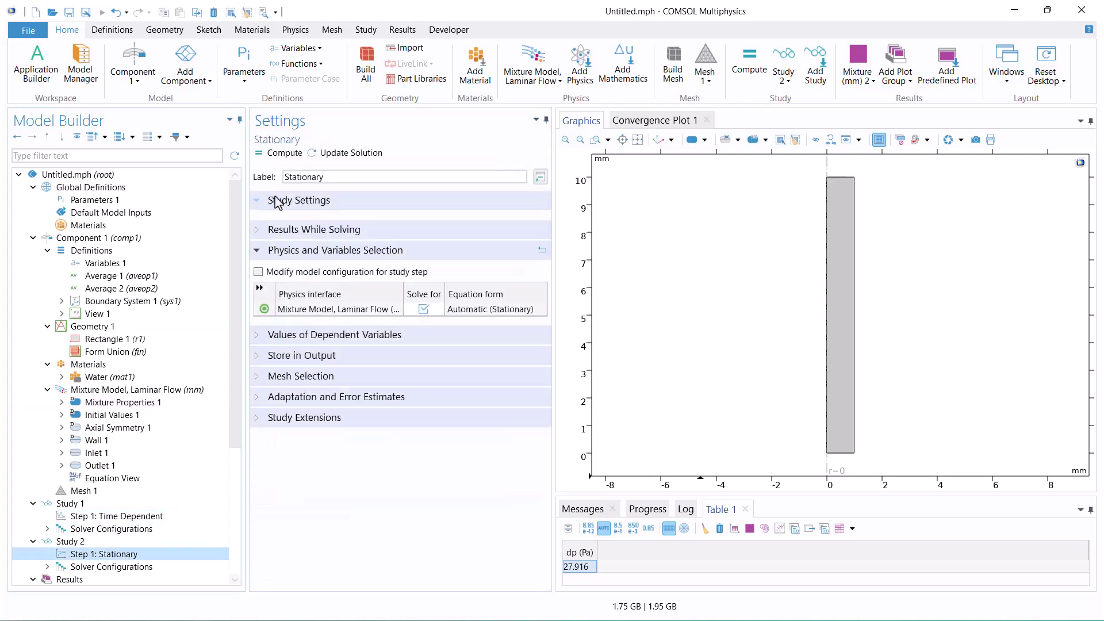
{"action": "left_click", "coordinate": [273, 153]}
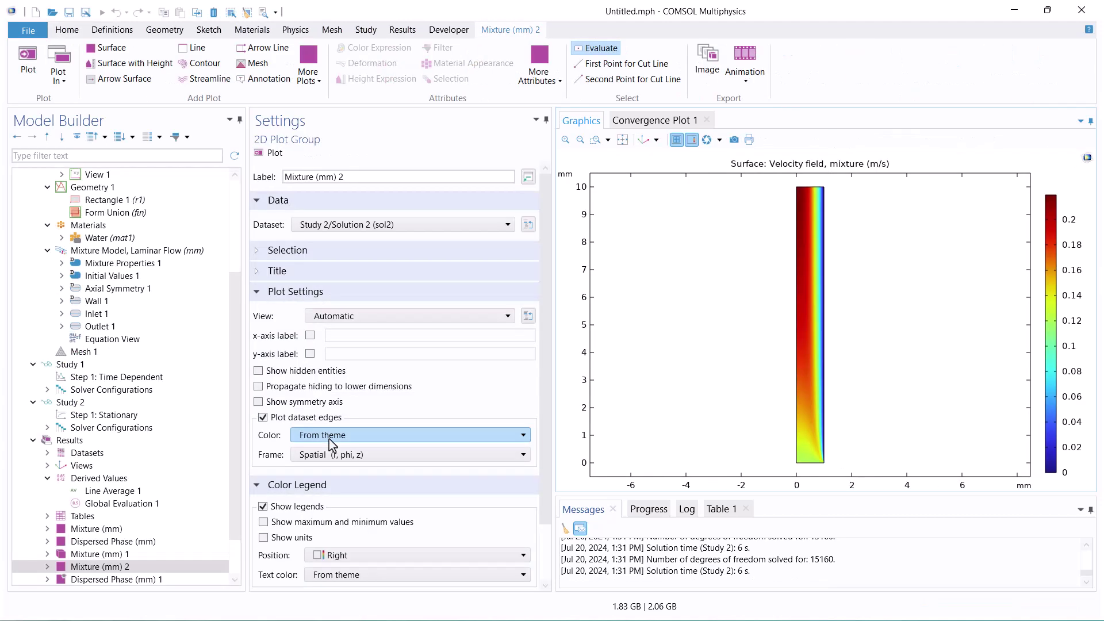
{"action": "left_click", "coordinate": [164, 505]}
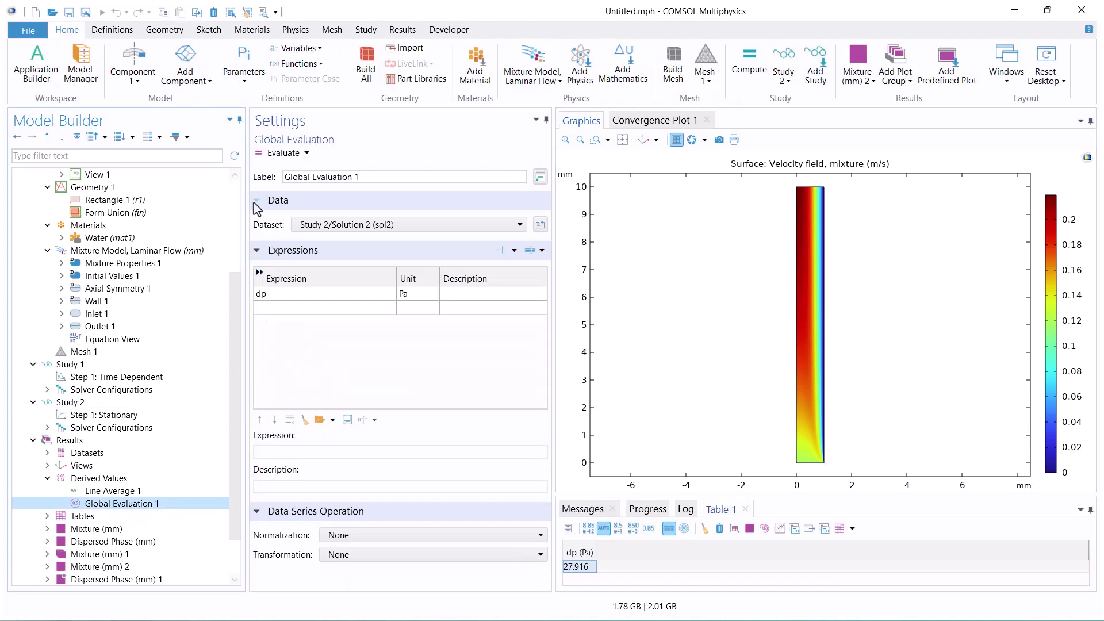
{"action": "left_click", "coordinate": [264, 155]}
{"action": "left_click", "coordinate": [618, 567]}
Step: Define the global parameter rp as 2000[kg/m^3] in Parameters 1
{"action": "left_click_drag", "start_coordinate": [239, 469], "coordinate": [240, 340]}
{"action": "left_click", "coordinate": [133, 201]}
{"action": "left_click", "coordinate": [279, 229]}
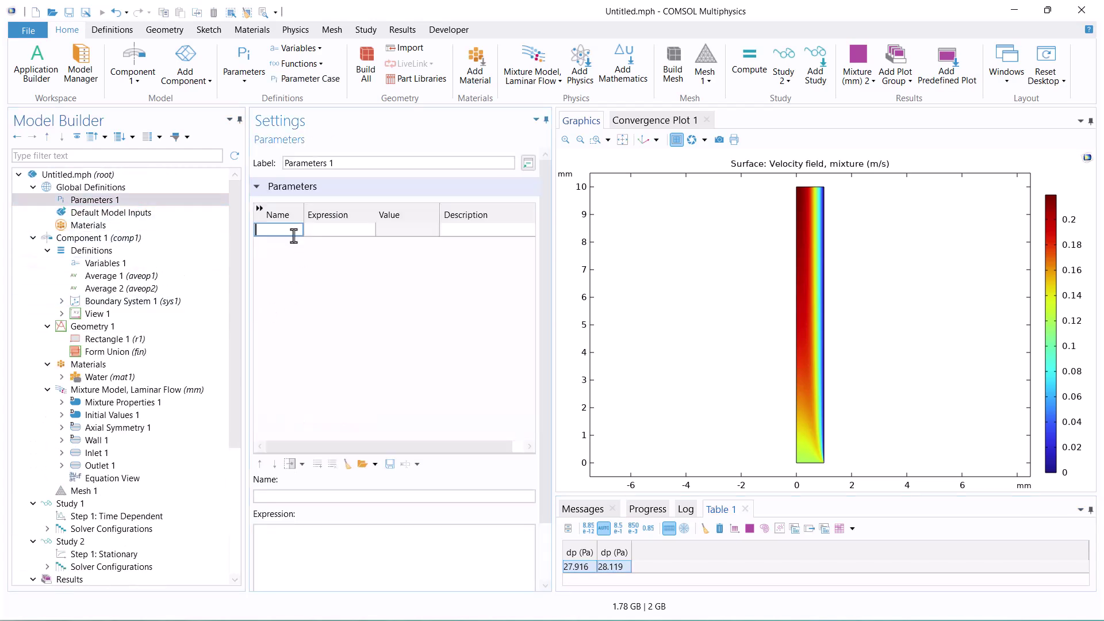
{"action": "type", "text": "rp"}
{"action": "left_click", "coordinate": [341, 233]}
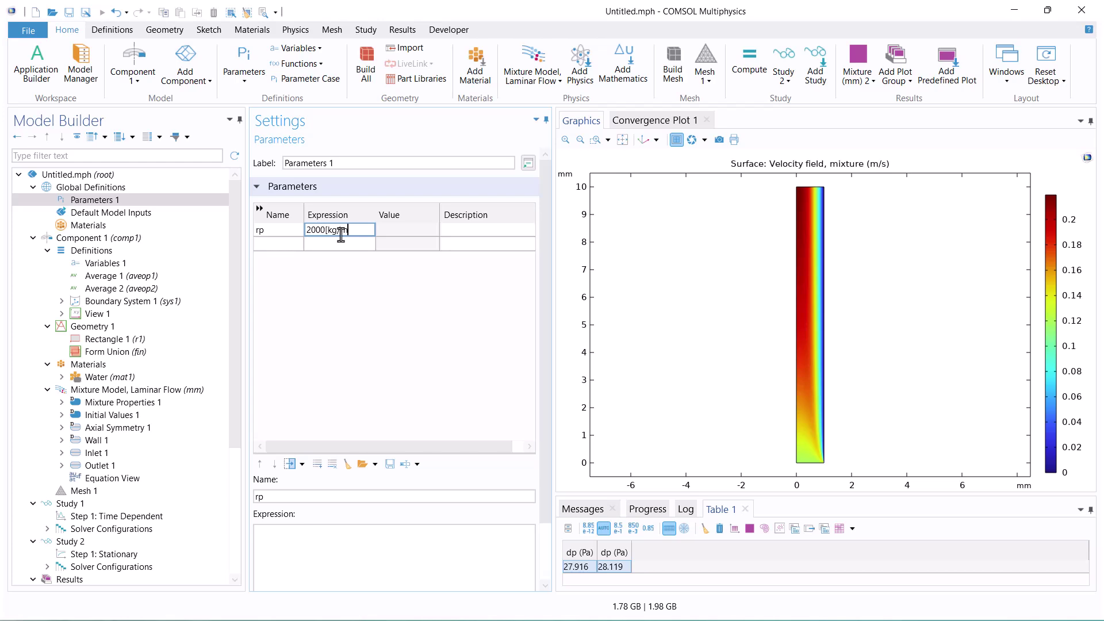
{"action": "key", "text": "Return"}
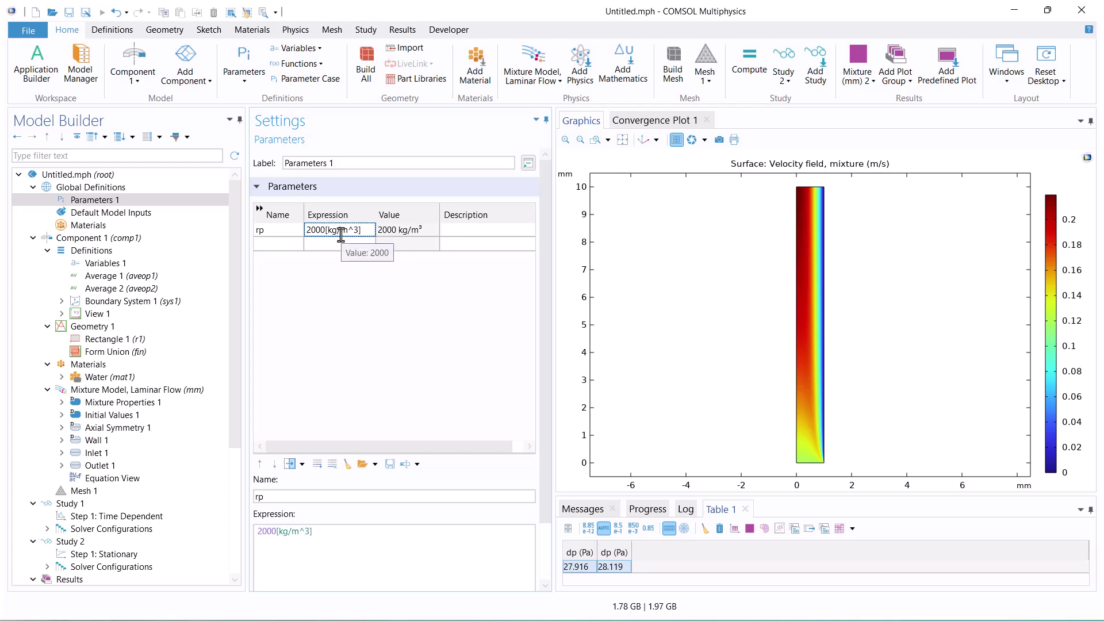
Step: Set the dispersed phase density in Mixture Properties 1 to the parameter rp
{"action": "left_click", "coordinate": [154, 405]}
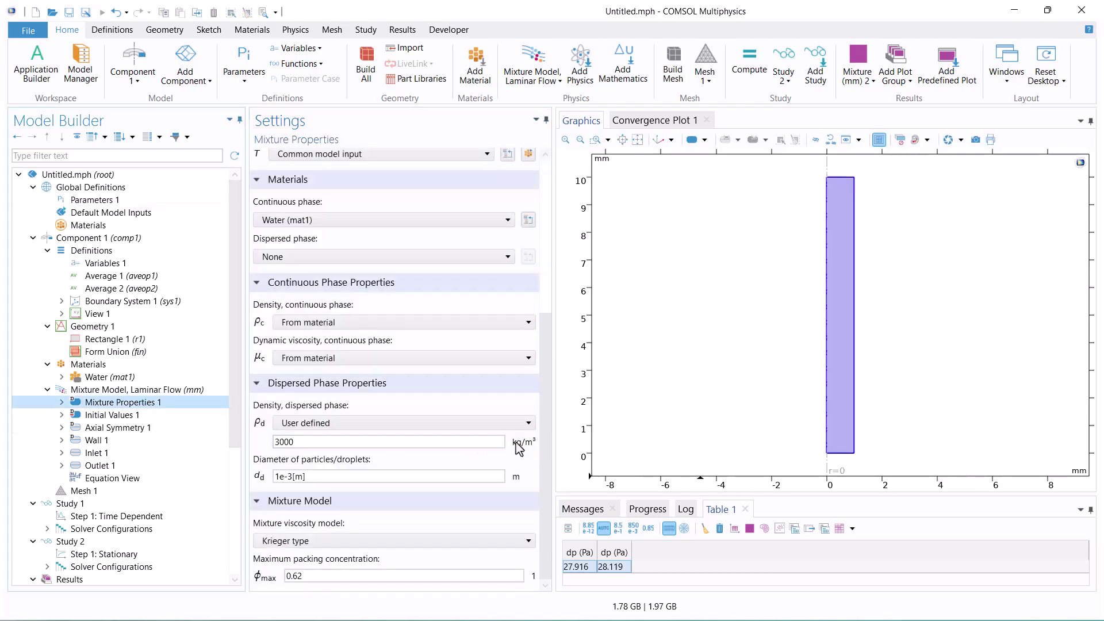
{"action": "double_click", "coordinate": [334, 442]}
{"action": "type", "text": "r"}
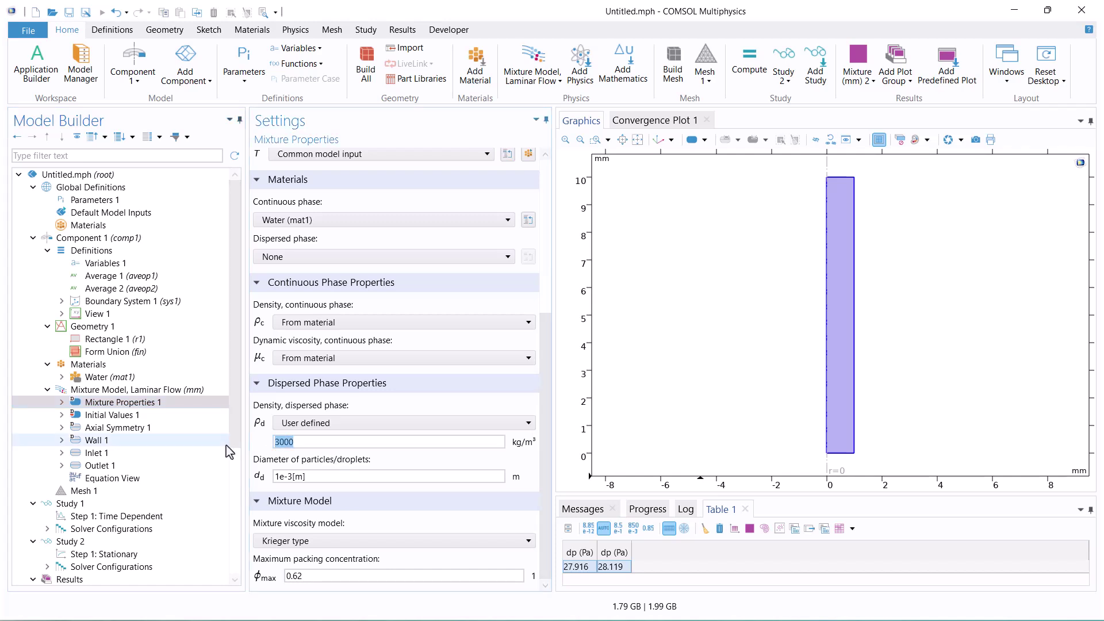
{"action": "type", "text": "p"}
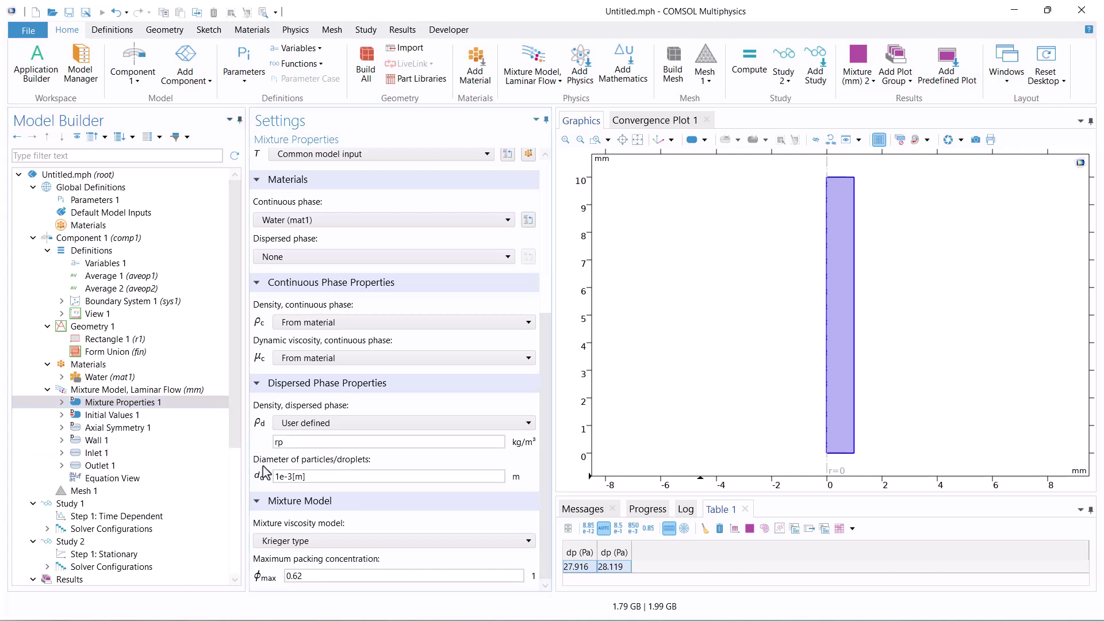
Step: Add a Parametric Sweep to Study 2 with rp as the sweep parameter
{"action": "scroll", "coordinate": [237, 457], "scroll_direction": "down", "scroll_amount": 1}
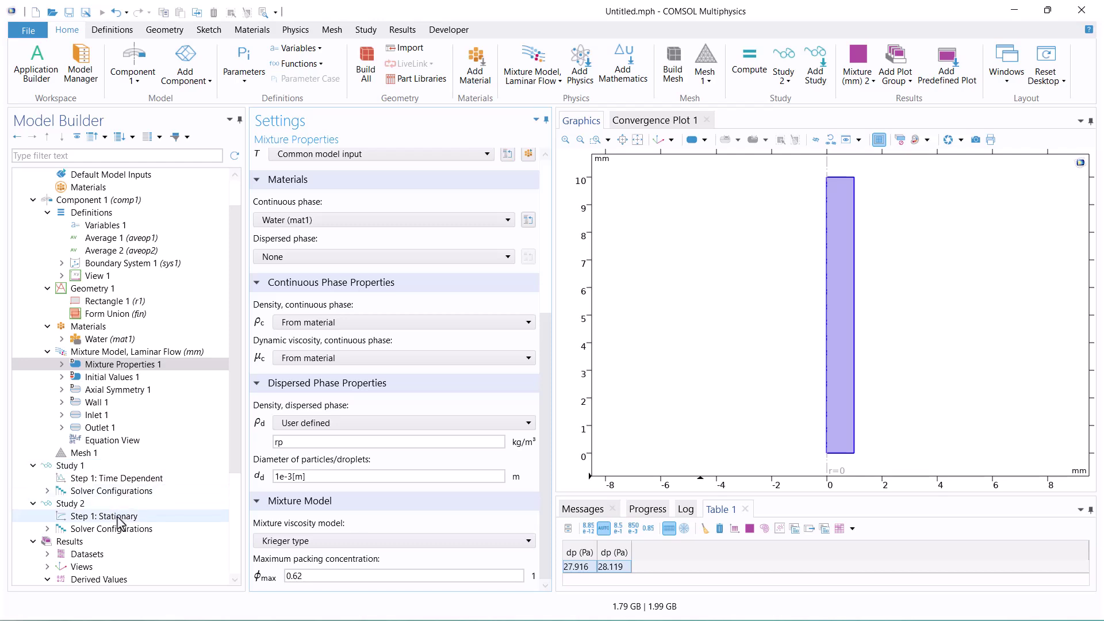
{"action": "left_click", "coordinate": [118, 516]}
{"action": "left_click", "coordinate": [76, 504]}
{"action": "right_click", "coordinate": [76, 504]}
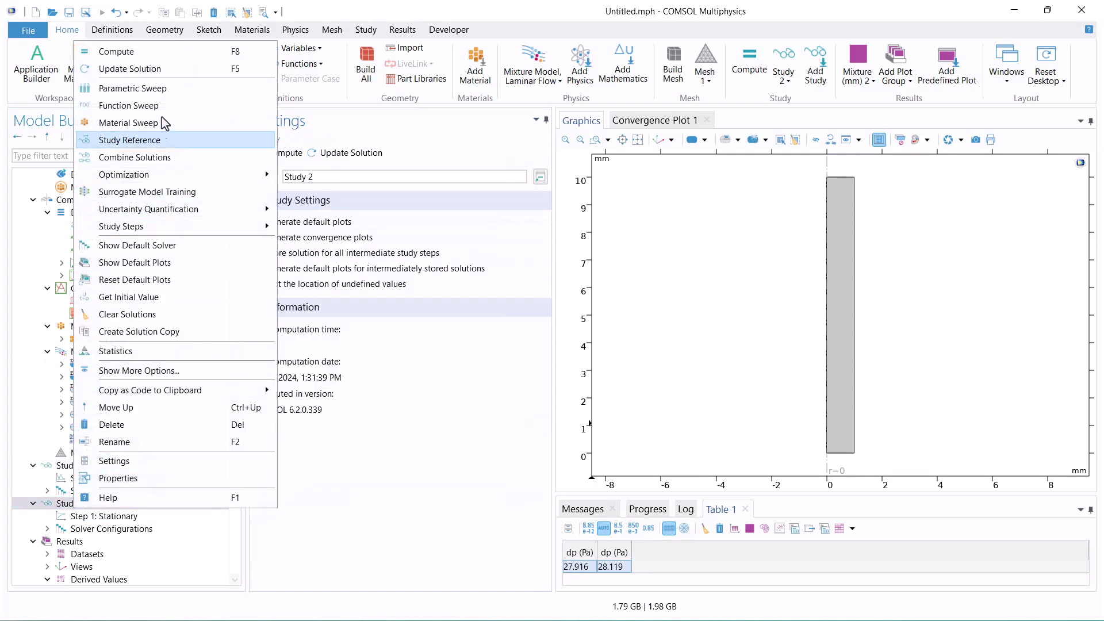
{"action": "left_click", "coordinate": [164, 91]}
{"action": "left_click", "coordinate": [289, 318]}
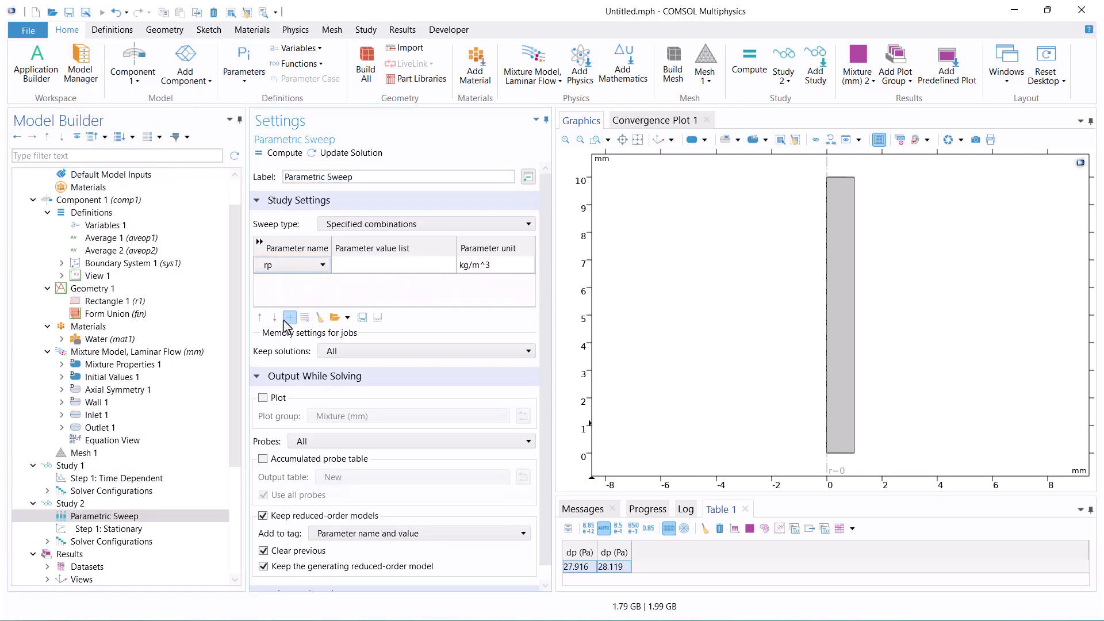
Step: Fill the value list of rp with a number-of-values range from 2000 to 4000 in 4 values
{"action": "left_click", "coordinate": [382, 275]}
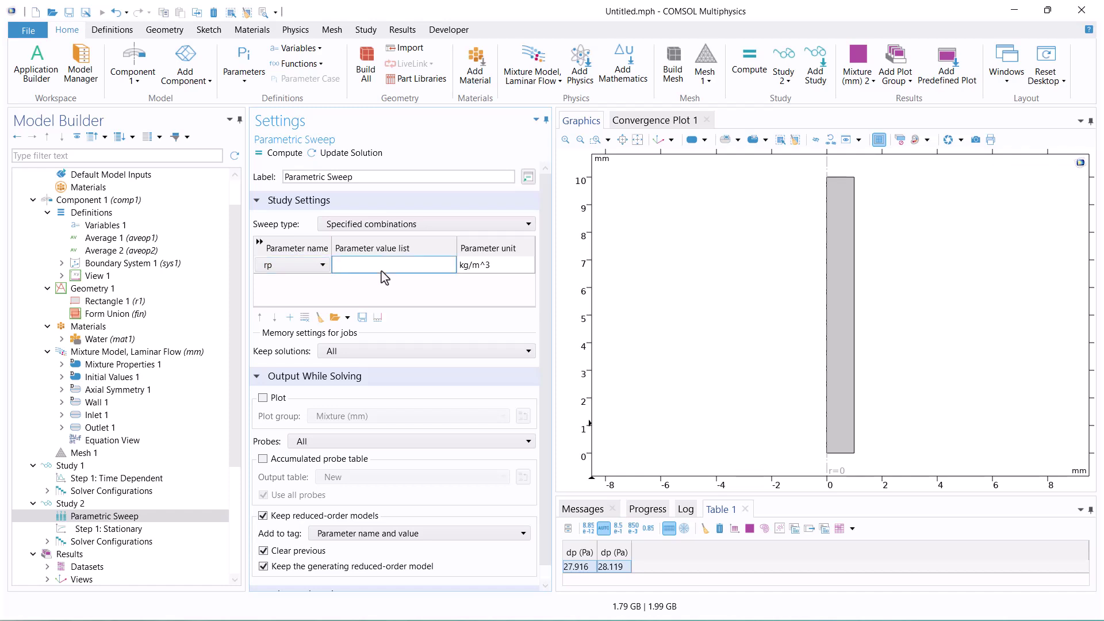
{"action": "left_click", "coordinate": [378, 317]}
{"action": "left_click", "coordinate": [492, 283]}
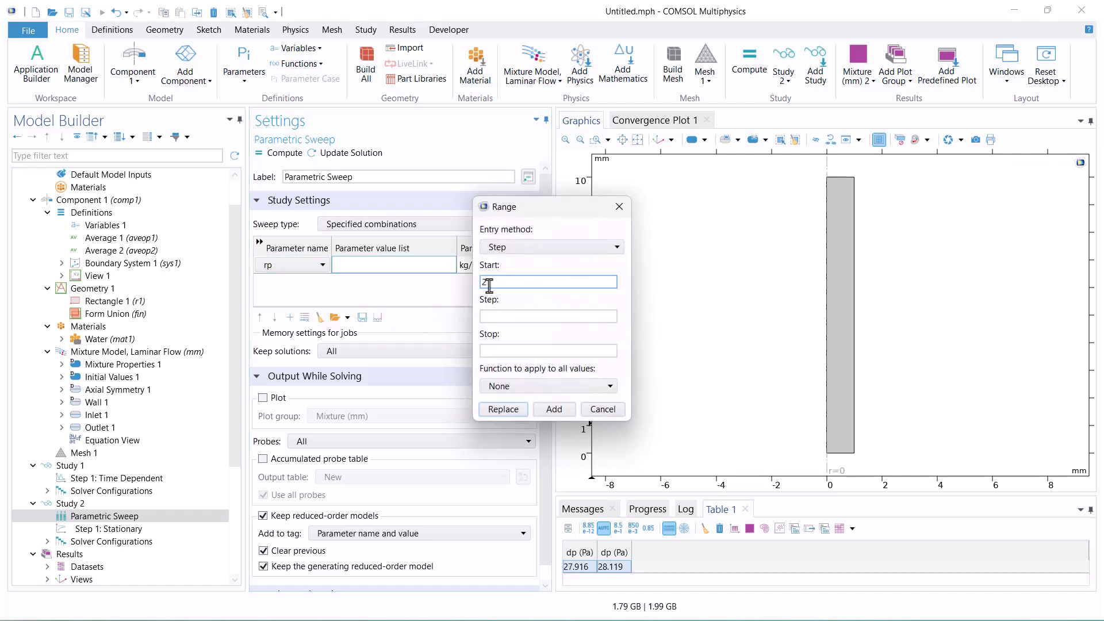
{"action": "type", "text": "2000"}
{"action": "left_click", "coordinate": [523, 247]}
{"action": "left_click", "coordinate": [526, 277]}
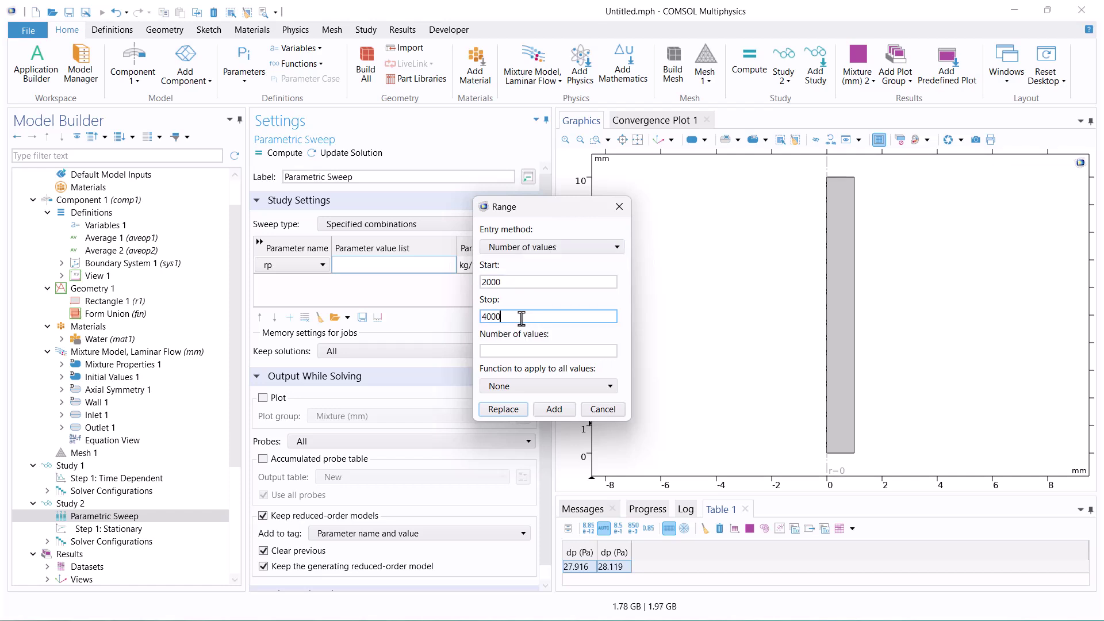
{"action": "left_click", "coordinate": [524, 350]}
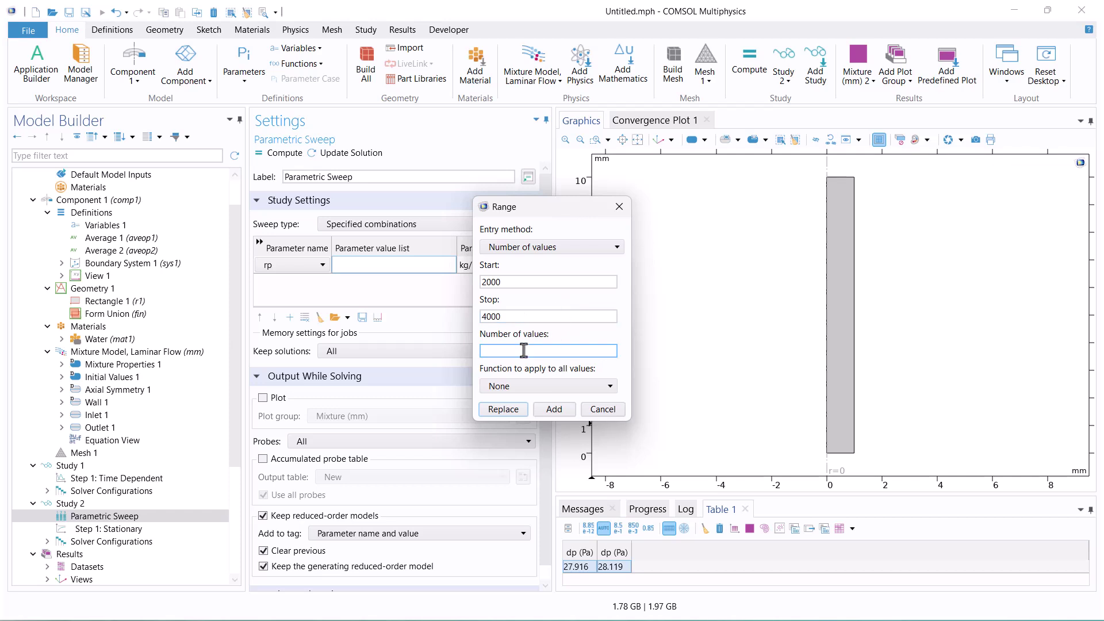
{"action": "left_click", "coordinate": [504, 409]}
Step: Compute Study 2 with the parametric sweep and evaluate dp for all rp values into a fresh results table
{"action": "left_click", "coordinate": [271, 153]}
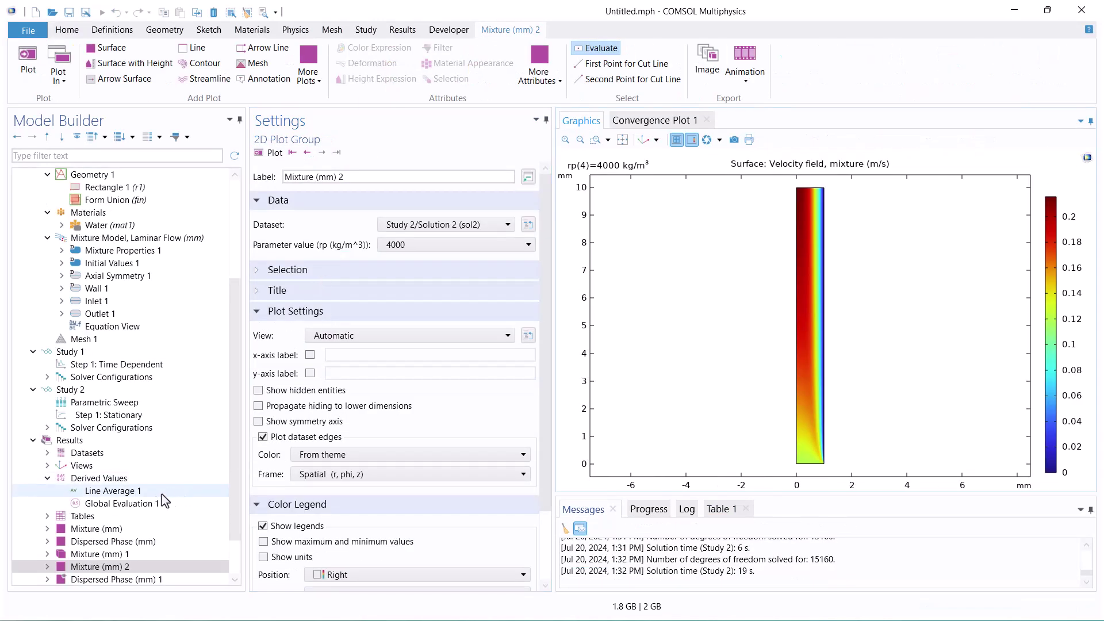
{"action": "left_click", "coordinate": [148, 503]}
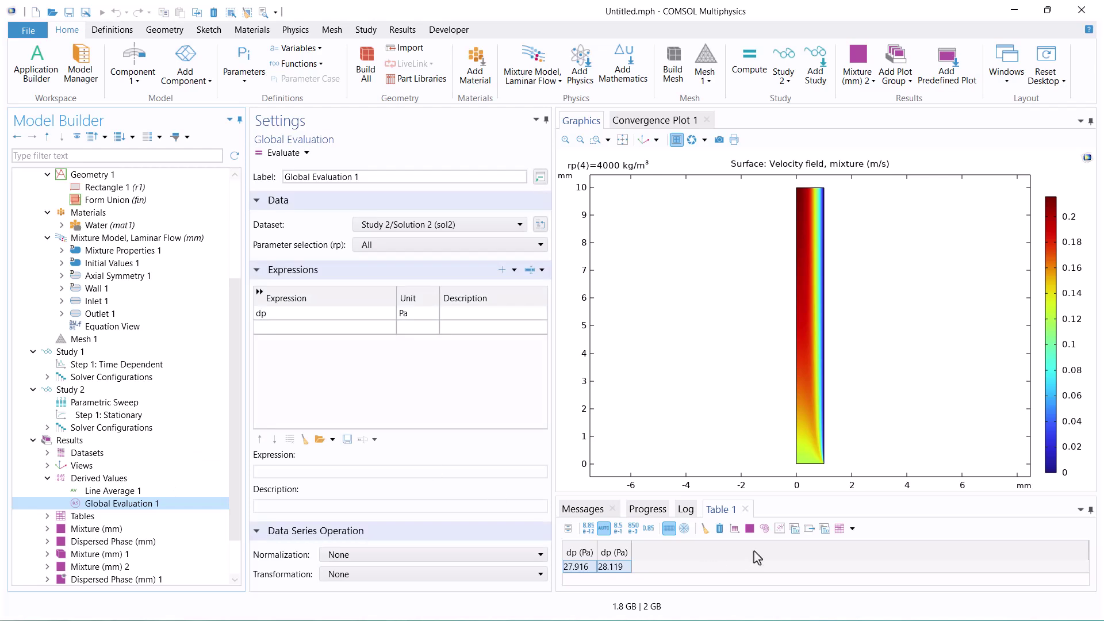
{"action": "left_click", "coordinate": [720, 530]}
{"action": "left_click", "coordinate": [282, 153]}
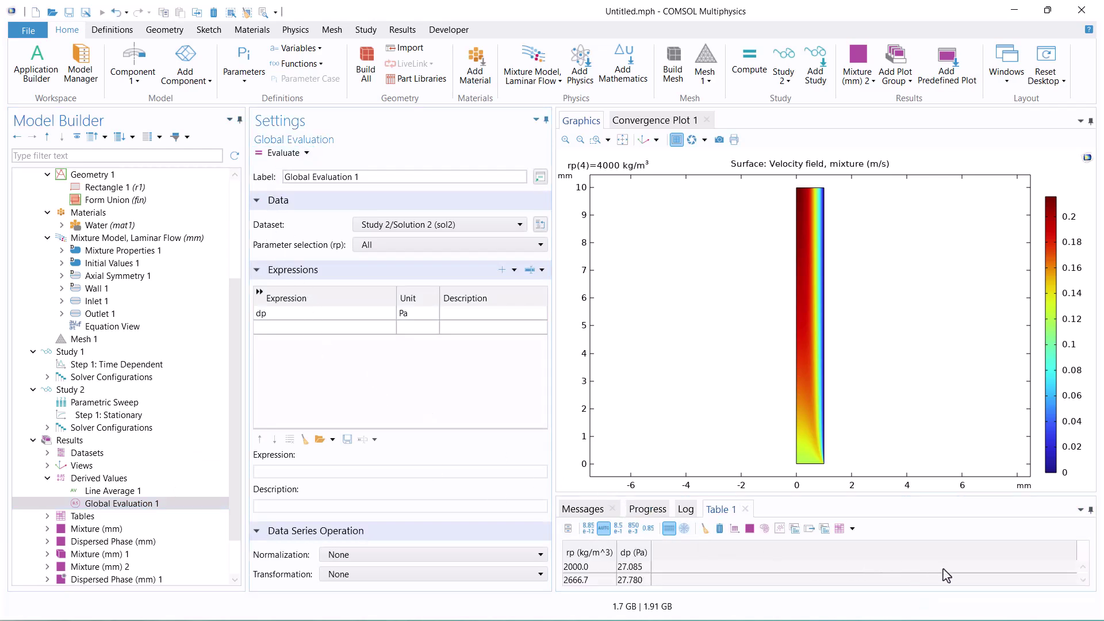
Step: Check the remaining table rows and plot the dp results against rp as a table graph
{"action": "left_click", "coordinate": [1083, 580]}
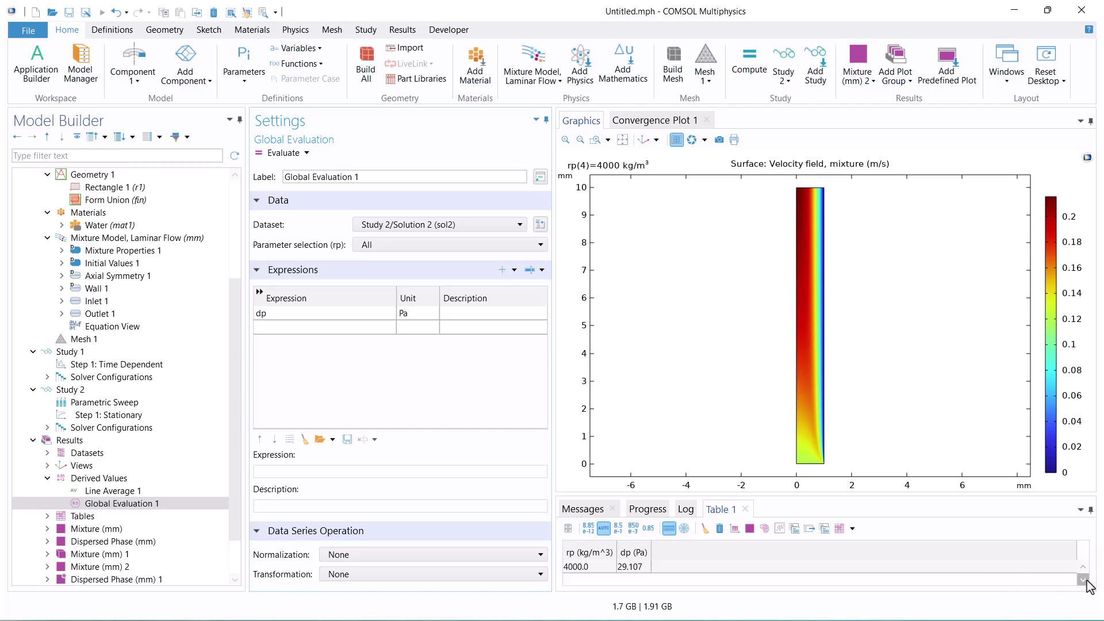
{"action": "left_click", "coordinate": [735, 529]}
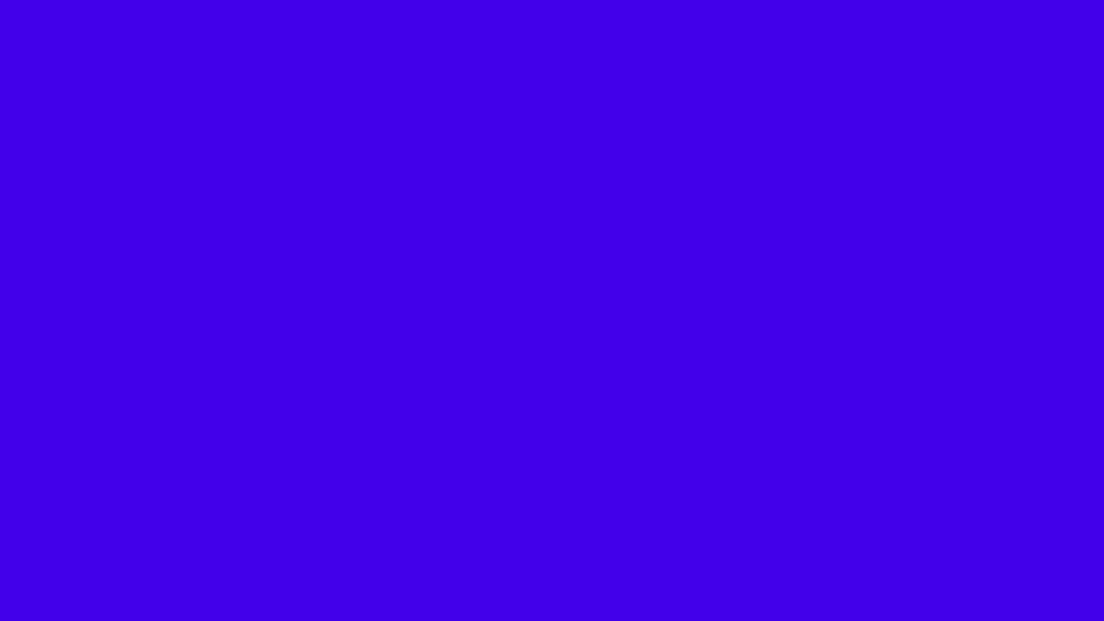